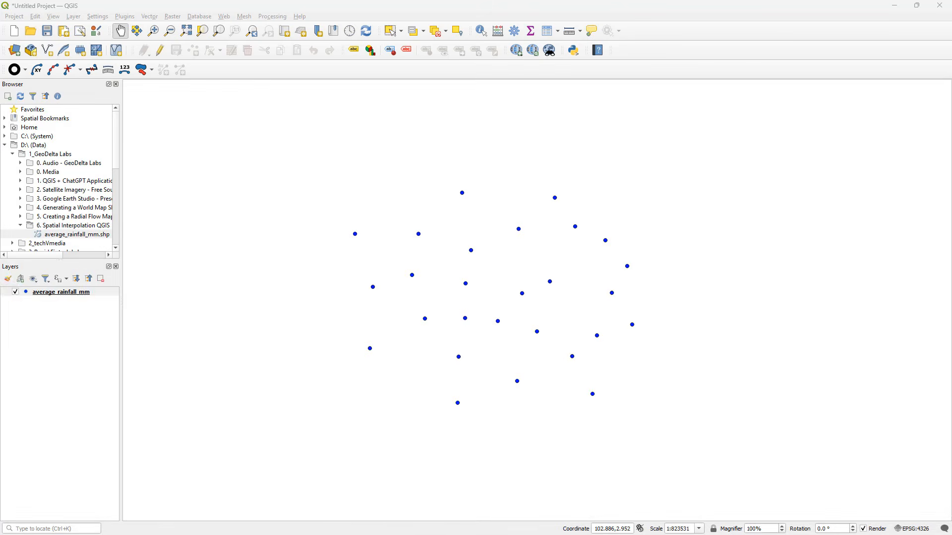
Open the attribute table of the average_rainfall_mm layer and enlarge its window to show more station rows
{"action": "left_click", "coordinate": [12, 294]}
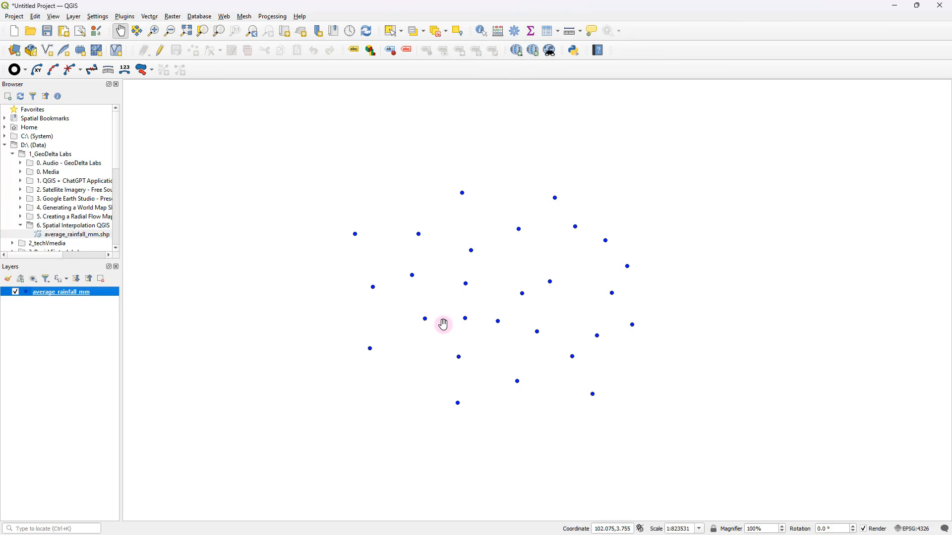
{"action": "right_click", "coordinate": [66, 294]}
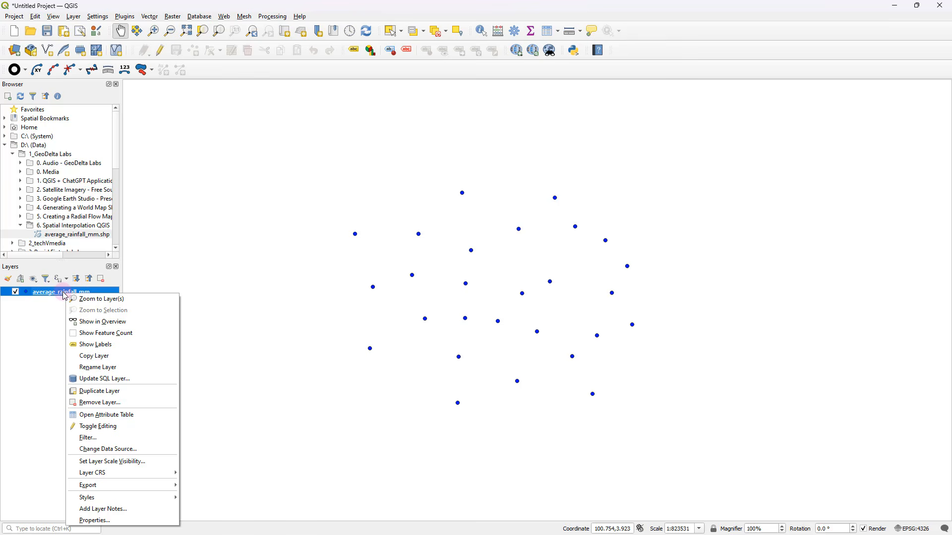
{"action": "left_click", "coordinate": [134, 414]}
{"action": "left_click_drag", "start_coordinate": [314, 148], "coordinate": [302, 120]}
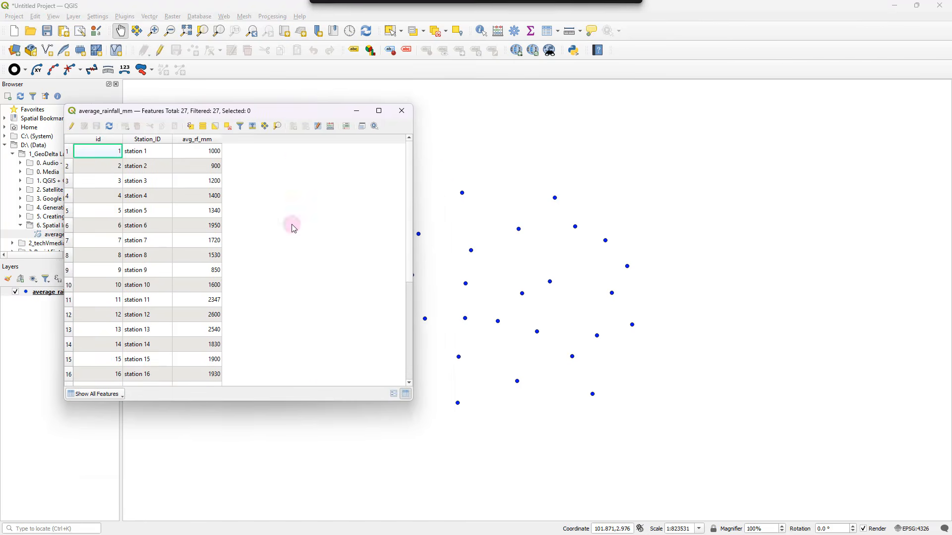
{"action": "left_click_drag", "start_coordinate": [408, 399], "coordinate": [399, 478]}
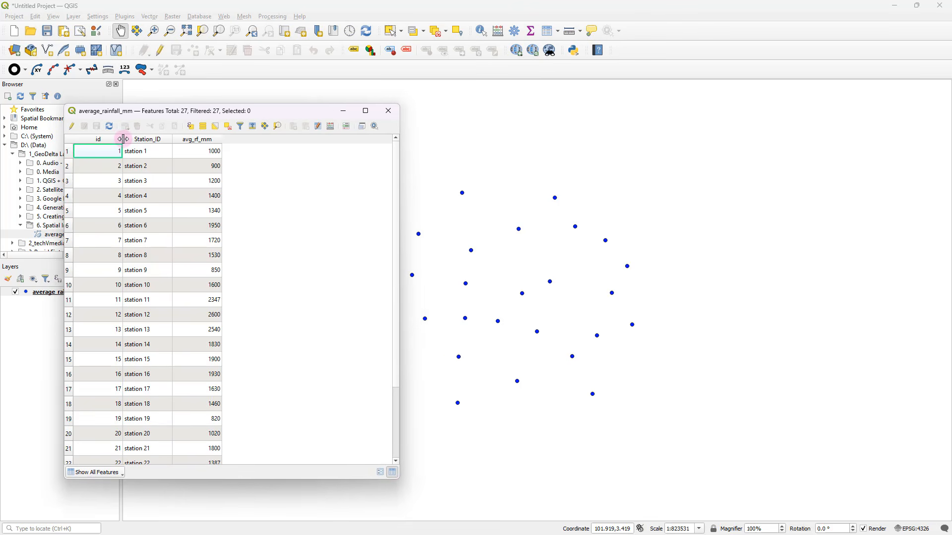
{"action": "left_click_drag", "start_coordinate": [123, 139], "coordinate": [124, 139]}
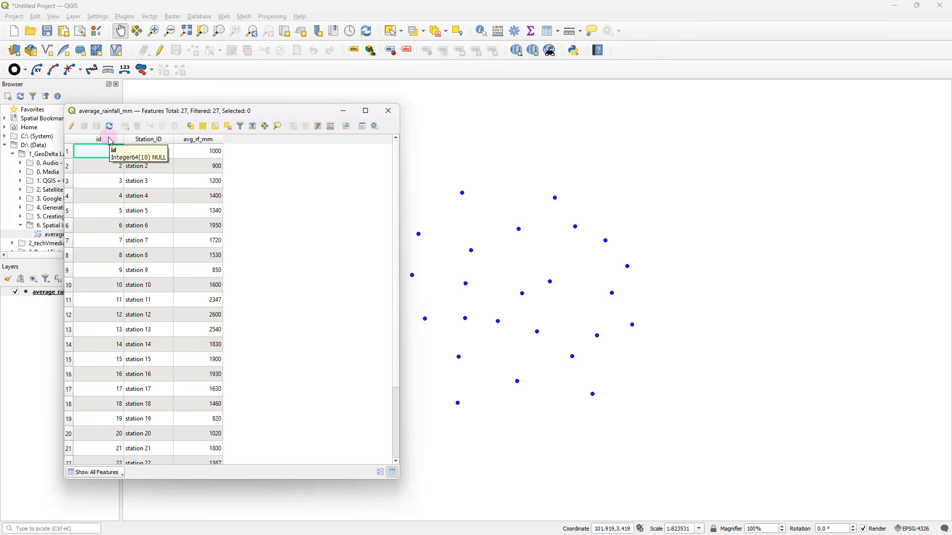
Examine the station rainfall records with the table sorted by id and by avg_rf_mm in ascending order
{"action": "left_click", "coordinate": [110, 140]}
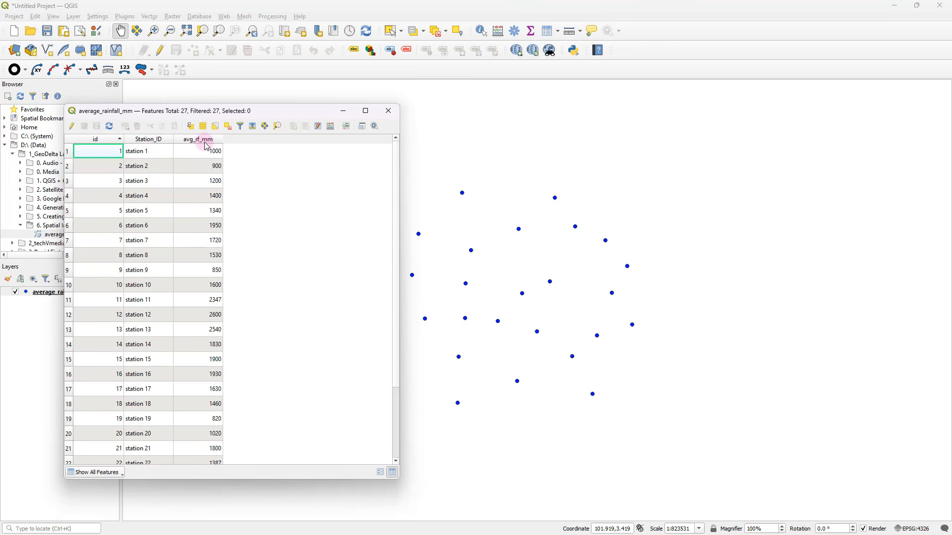
{"action": "left_click_drag", "start_coordinate": [164, 110], "coordinate": [99, 102]}
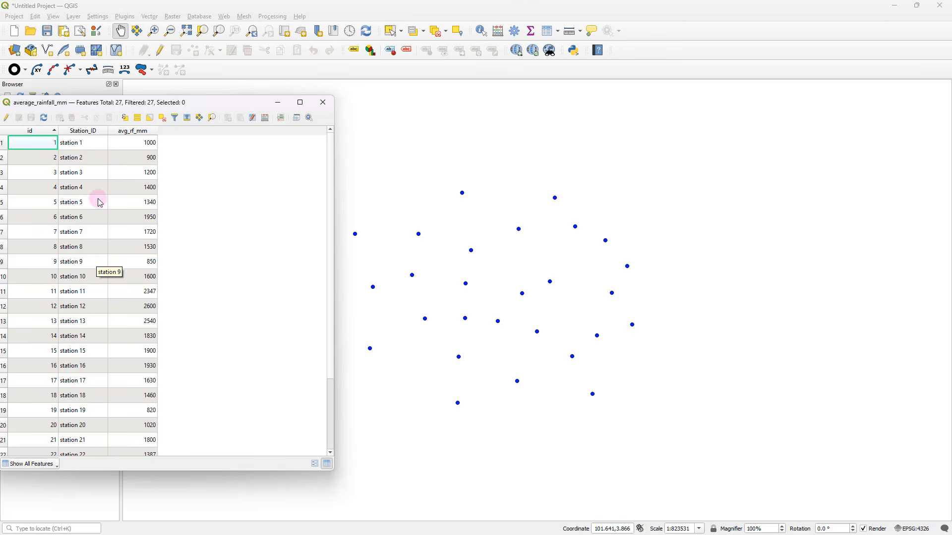
{"action": "left_click", "coordinate": [91, 149]}
{"action": "scroll", "coordinate": [90, 179], "scroll_direction": "down", "scroll_amount": 2}
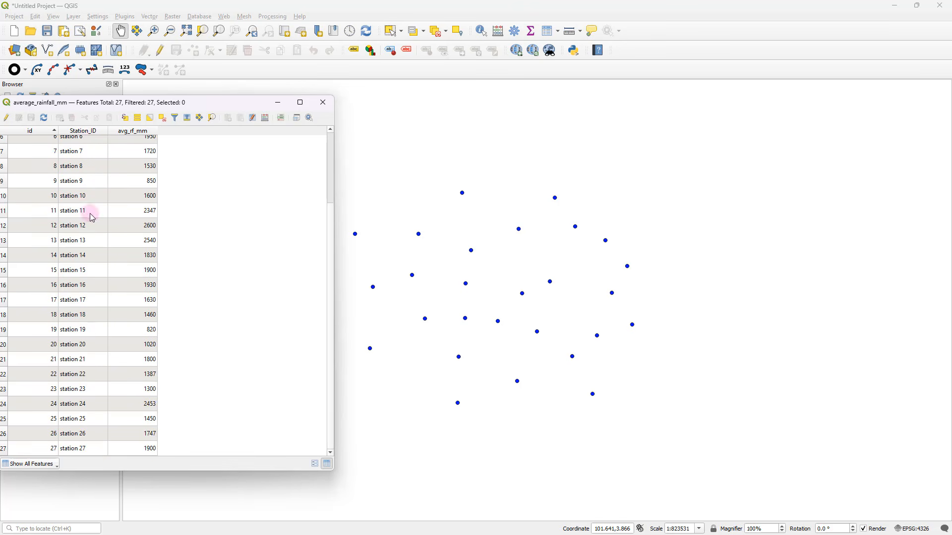
{"action": "left_click", "coordinate": [97, 450]}
{"action": "scroll", "coordinate": [108, 384], "scroll_direction": "up", "scroll_amount": 2}
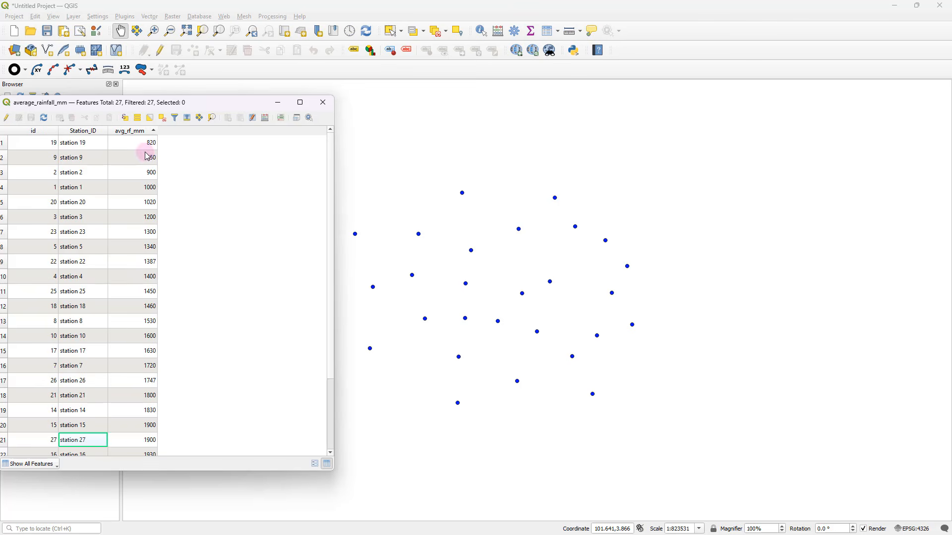
{"action": "left_click", "coordinate": [133, 131]}
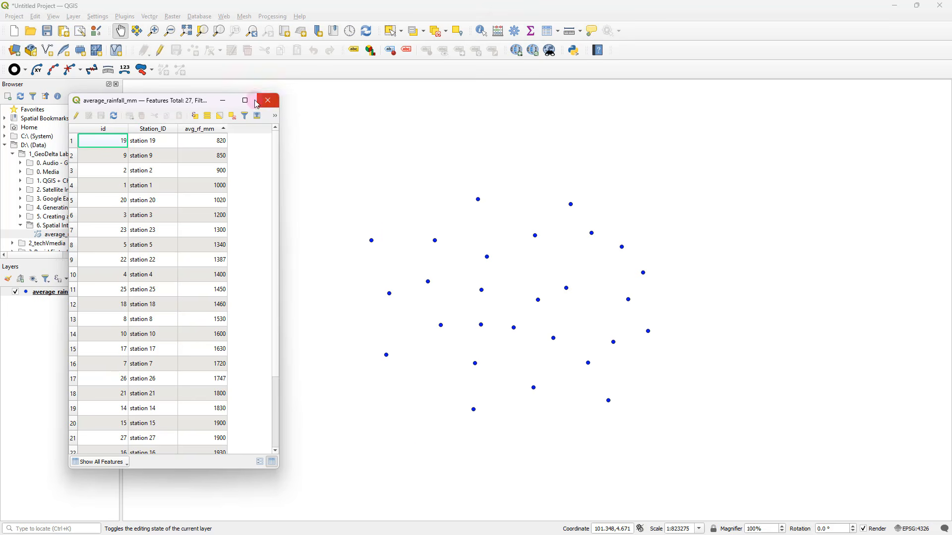
{"action": "left_click", "coordinate": [269, 102]}
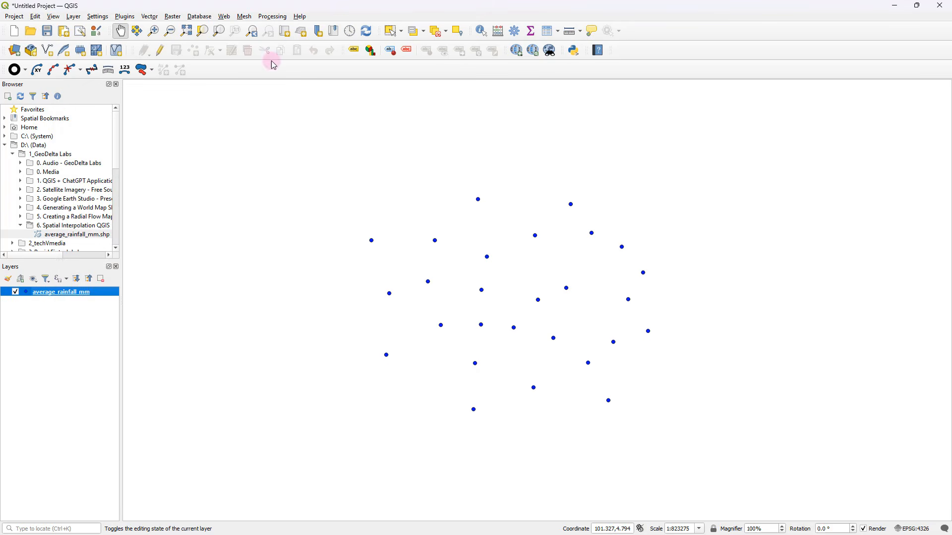
Find the Voronoi polygons algorithm in the Processing Toolbox by searching for "voronoi" and open it
{"action": "left_click", "coordinate": [274, 18]}
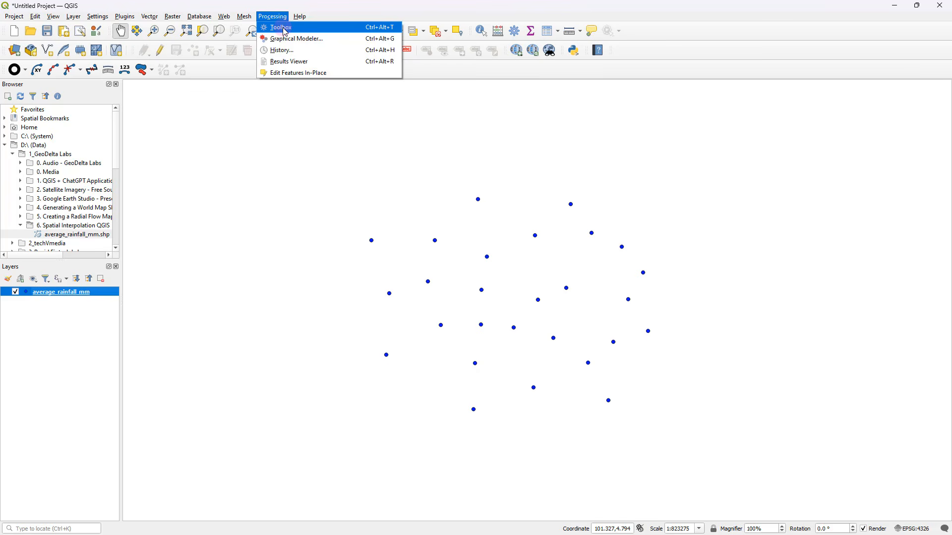
{"action": "left_click", "coordinate": [285, 31]}
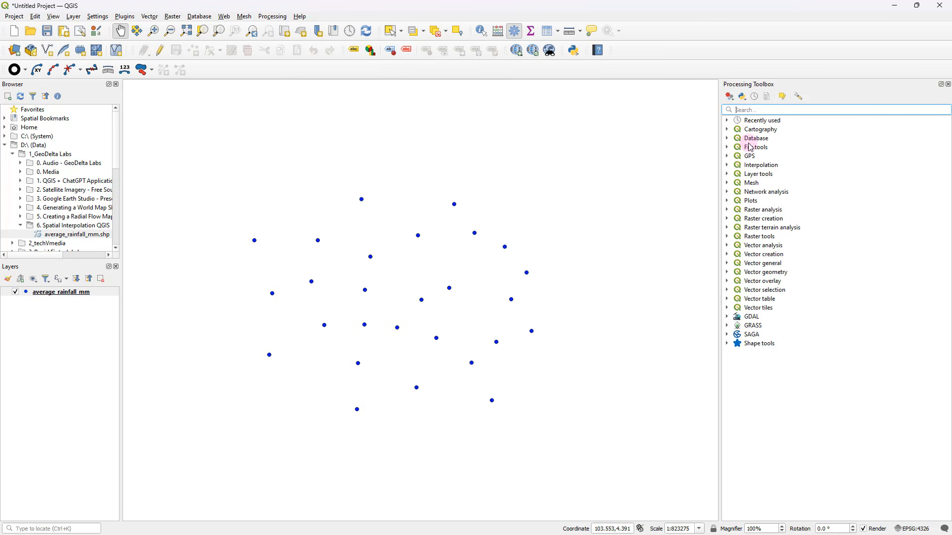
{"action": "type", "text": "voronoi"}
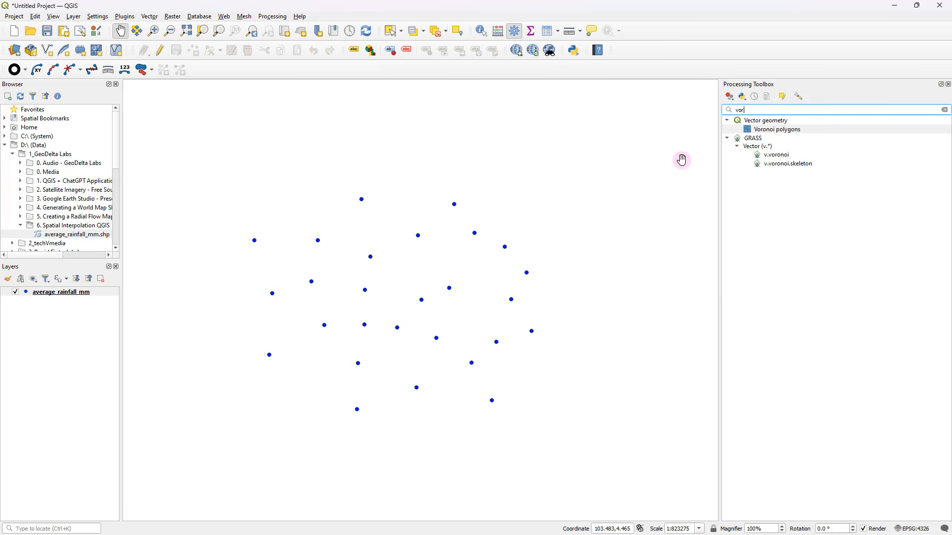
{"action": "left_click", "coordinate": [779, 130]}
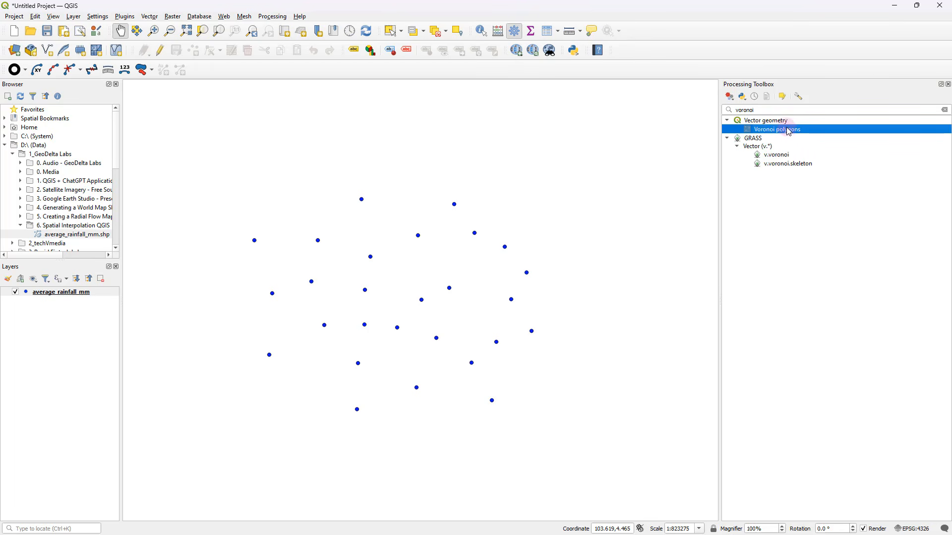
{"action": "double_click", "coordinate": [788, 132]}
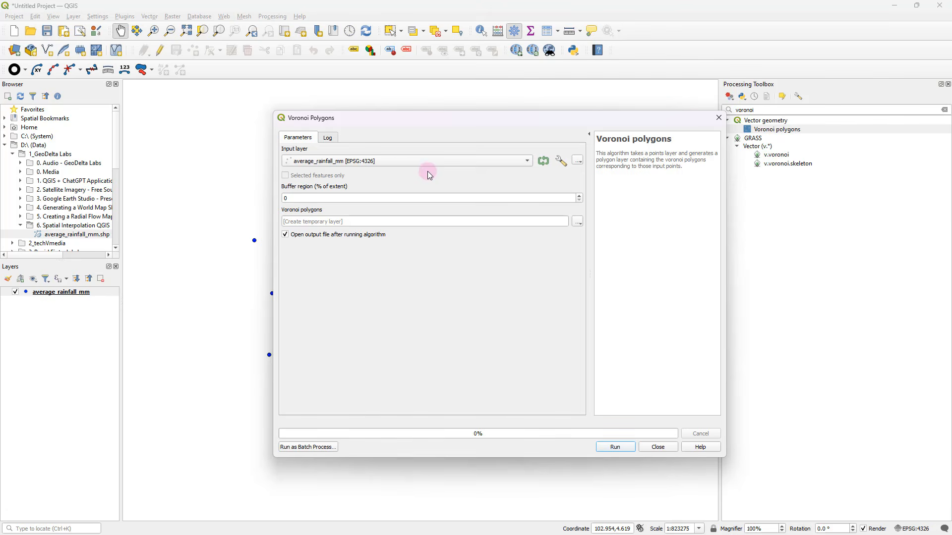
Use average_rainfall_mm as the Voronoi input layer and save the output as shapefile 1_voronoi_polygons in the 6. Spatial Interpolation QGIS folder
{"action": "left_click", "coordinate": [323, 165]}
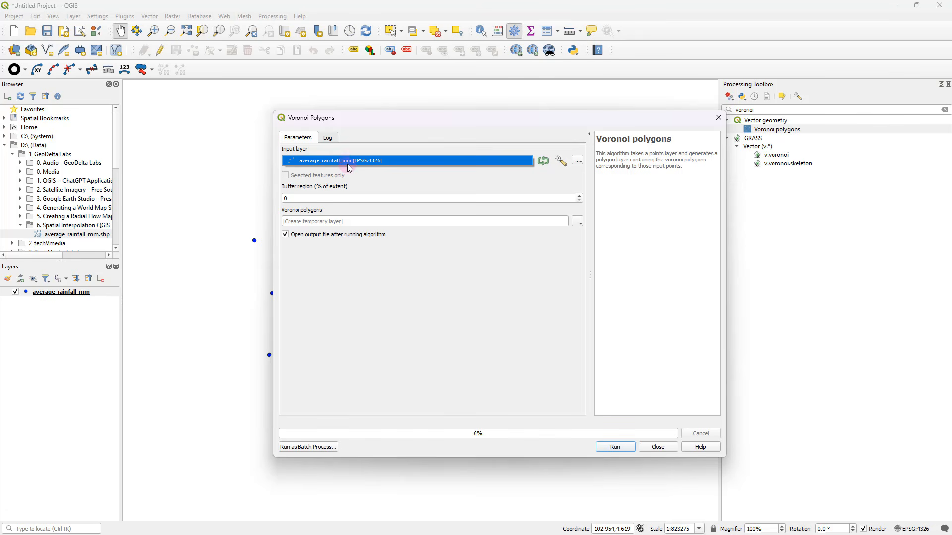
{"action": "left_click", "coordinate": [471, 324]}
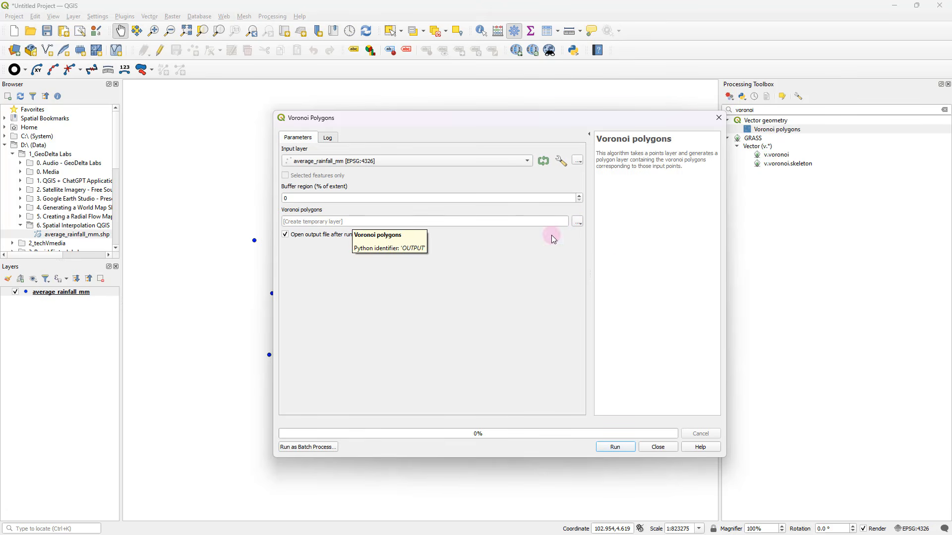
{"action": "left_click", "coordinate": [578, 223]}
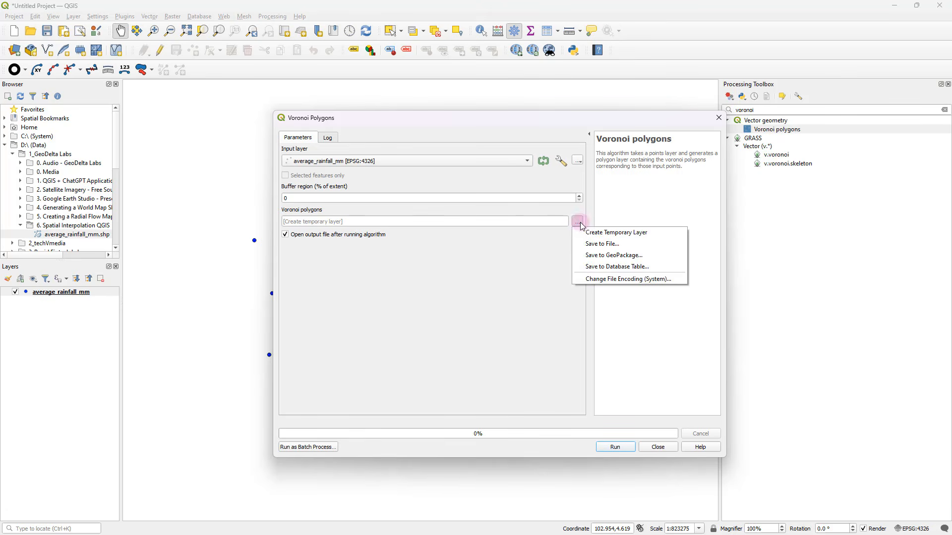
{"action": "left_click", "coordinate": [609, 245]}
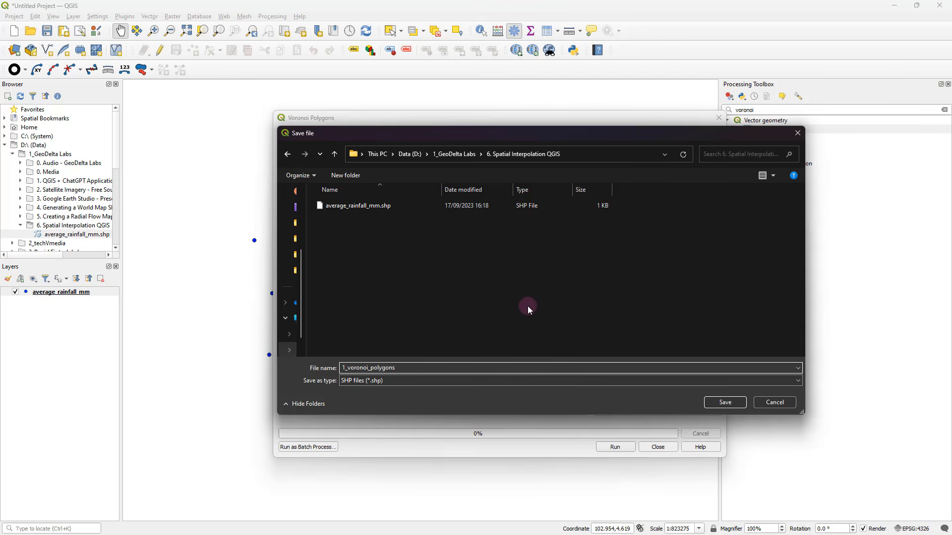
{"action": "left_click", "coordinate": [722, 403]}
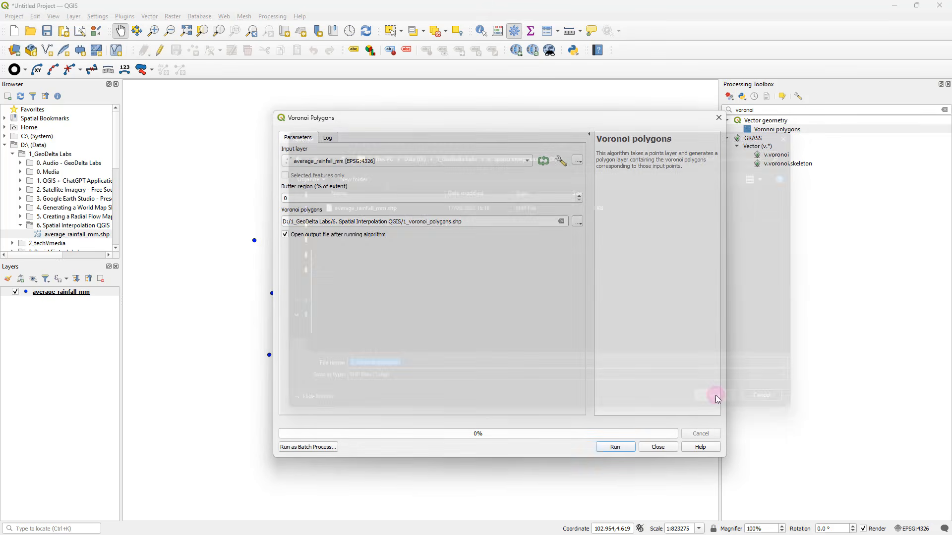
Check the output file name and run the Voronoi polygons algorithm with a 0% buffer region
{"action": "left_click_drag", "start_coordinate": [483, 221], "coordinate": [407, 222]}
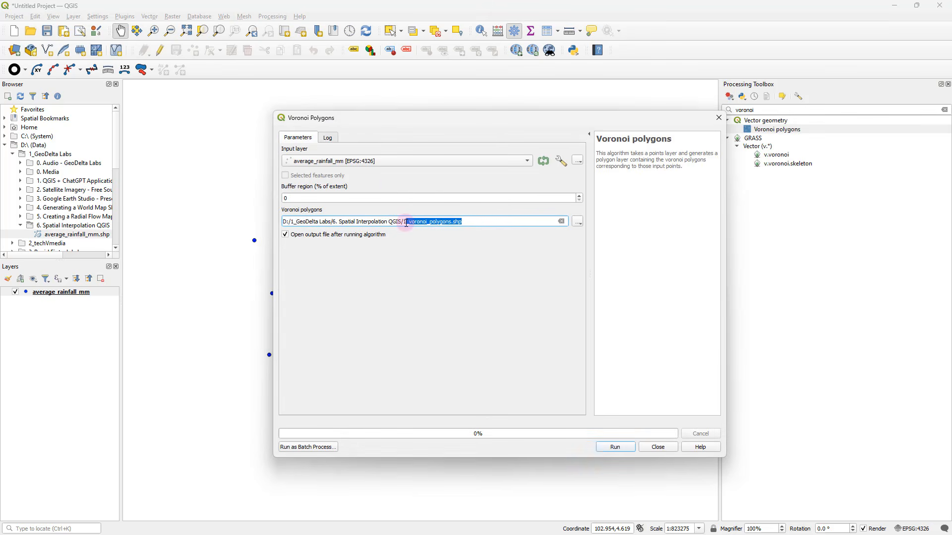
{"action": "left_click", "coordinate": [453, 223]}
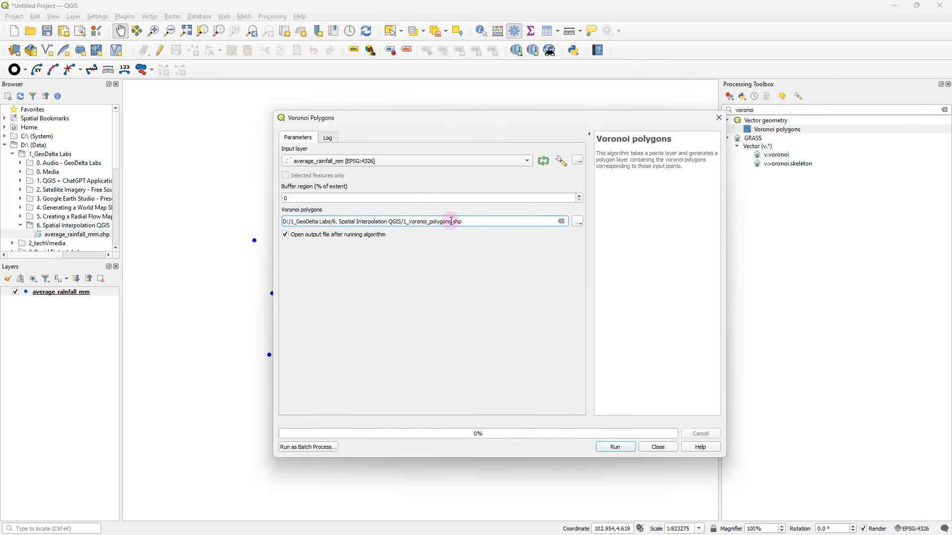
{"action": "left_click_drag", "start_coordinate": [461, 223], "coordinate": [453, 222]}
{"action": "left_click", "coordinate": [496, 224]}
{"action": "left_click", "coordinate": [615, 447]}
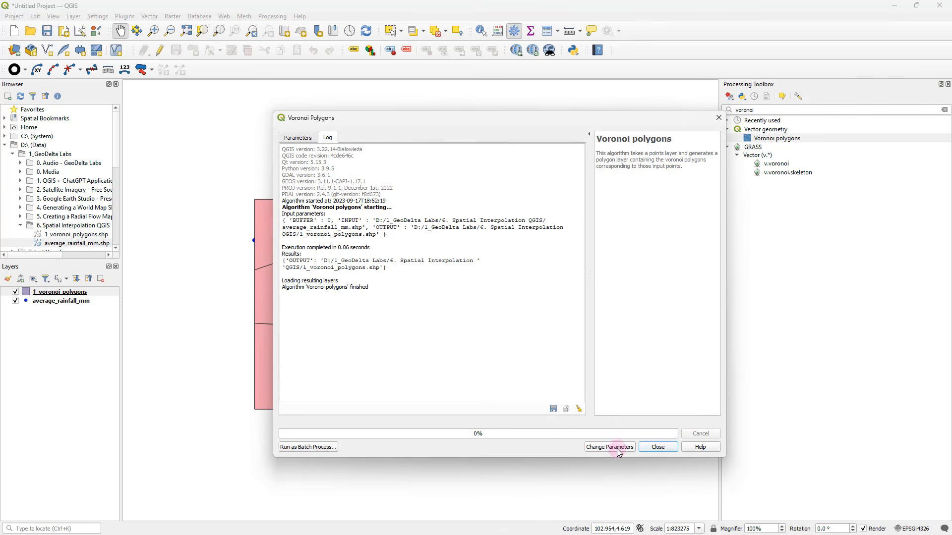
{"action": "left_click", "coordinate": [659, 447]}
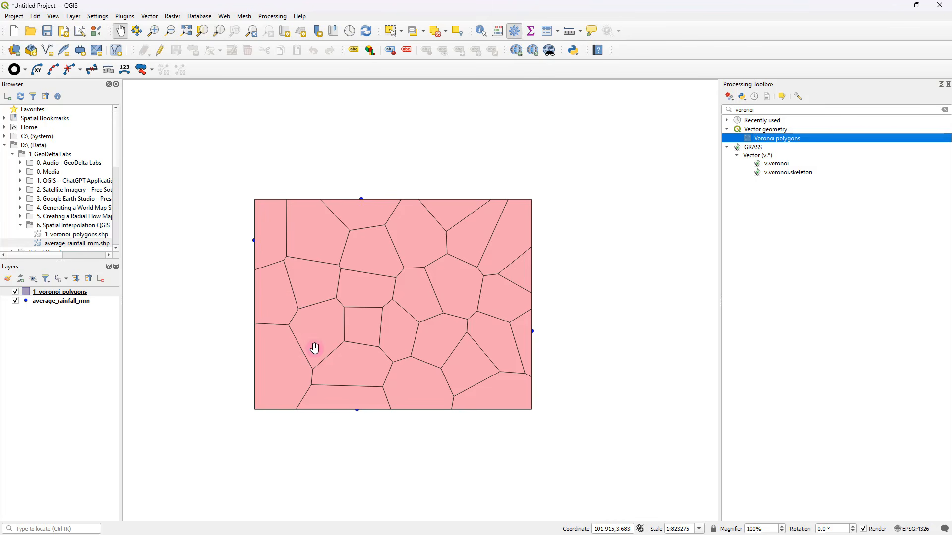
Inspect the geometry type and coordinate reference system in the 1_voronoi_polygons layer's information properties
{"action": "left_click", "coordinate": [60, 292]}
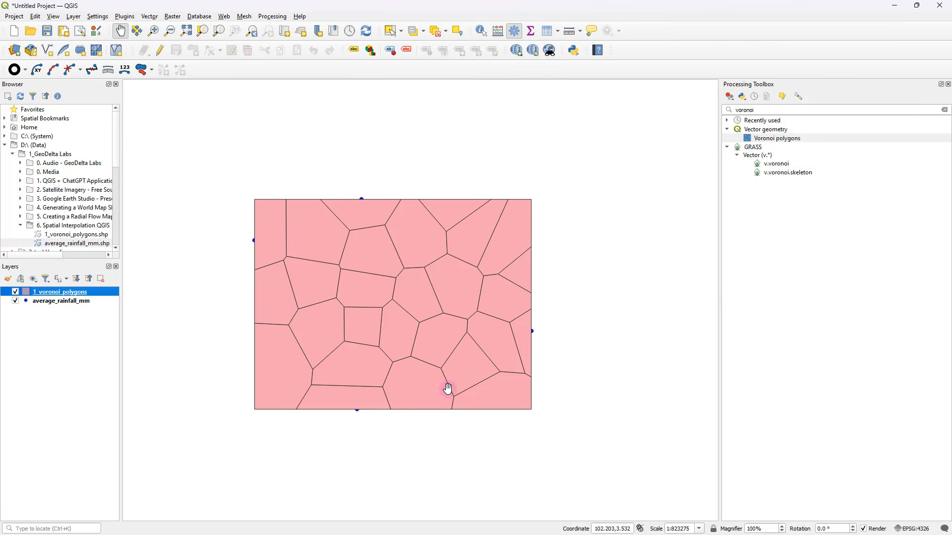
{"action": "right_click", "coordinate": [99, 292]}
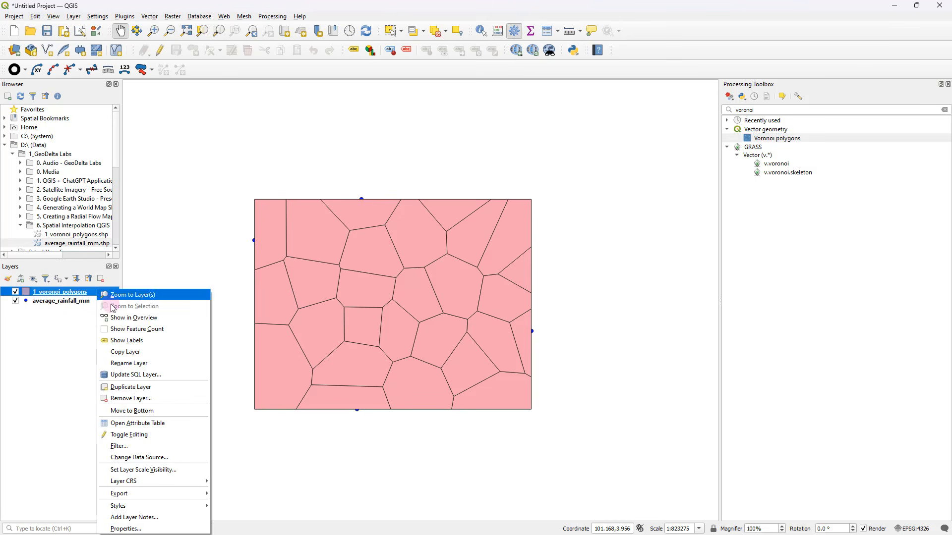
{"action": "left_click", "coordinate": [154, 529]}
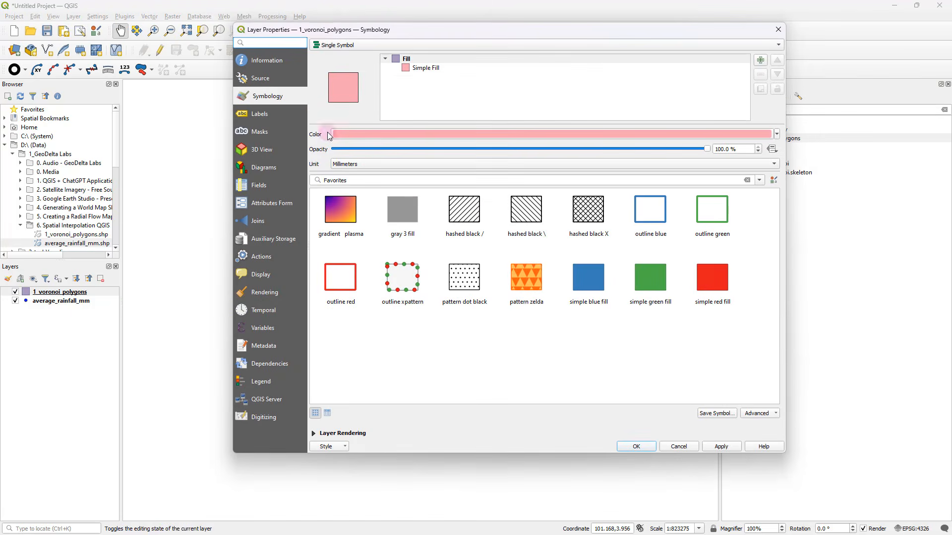
{"action": "left_click", "coordinate": [269, 62]}
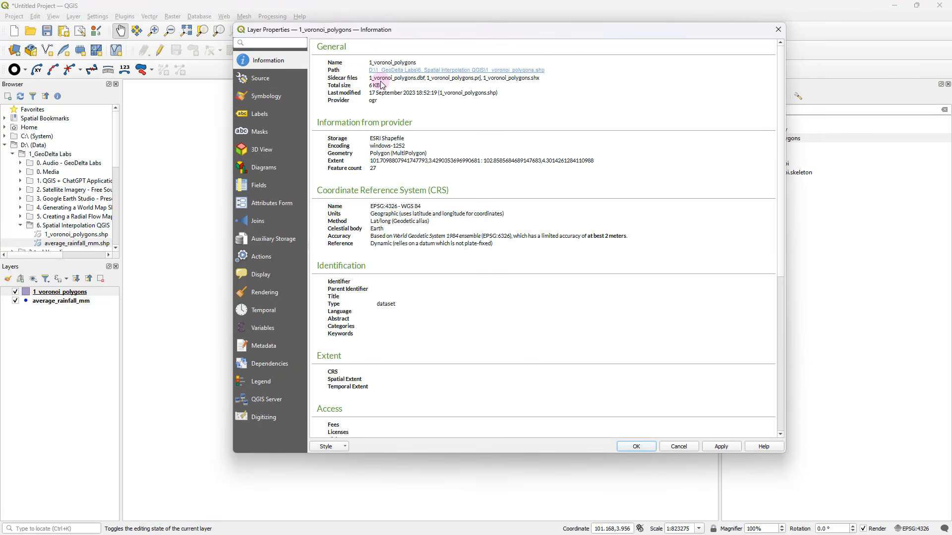
{"action": "double_click", "coordinate": [374, 153]}
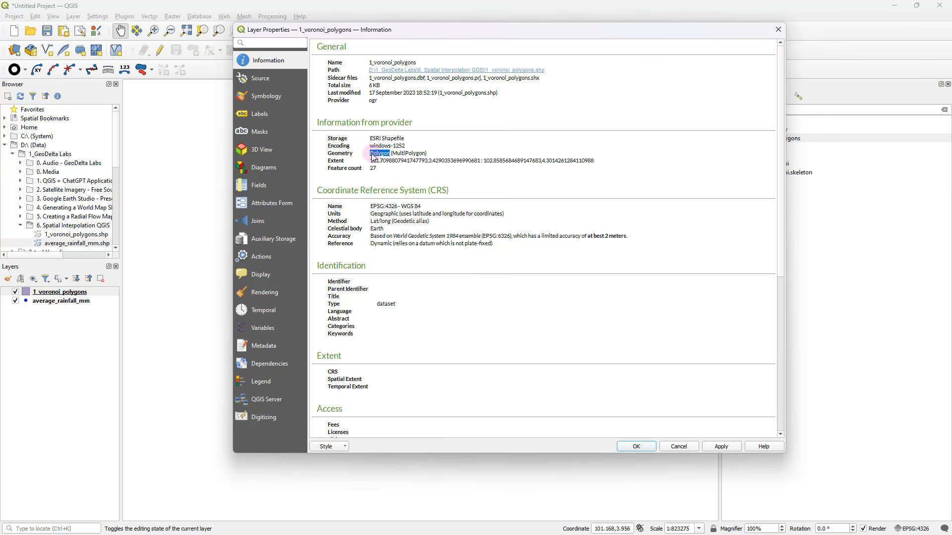
{"action": "left_click_drag", "start_coordinate": [332, 211], "coordinate": [374, 215]}
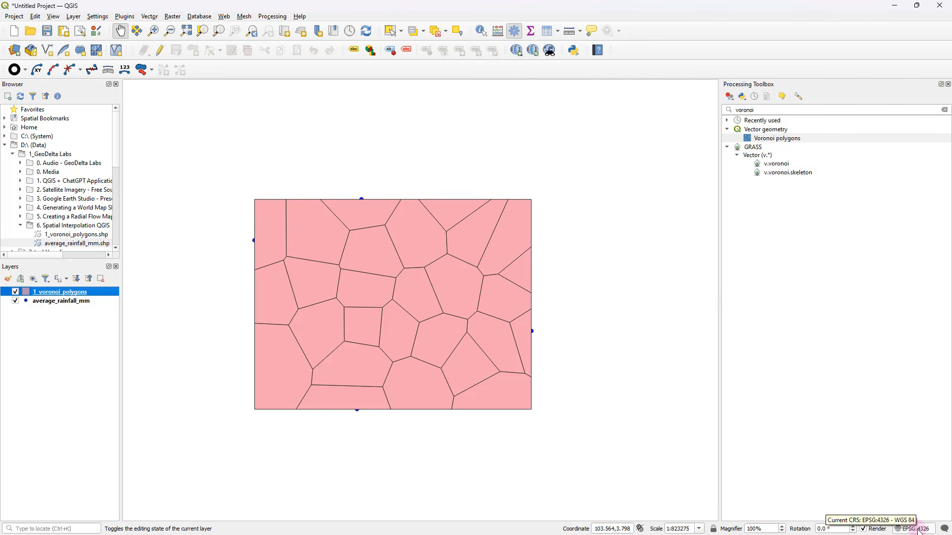
Review the attribute table of the 1_voronoi_polygons layer beside the map, and select the average_rainfall_mm layer
{"action": "right_click", "coordinate": [91, 291]}
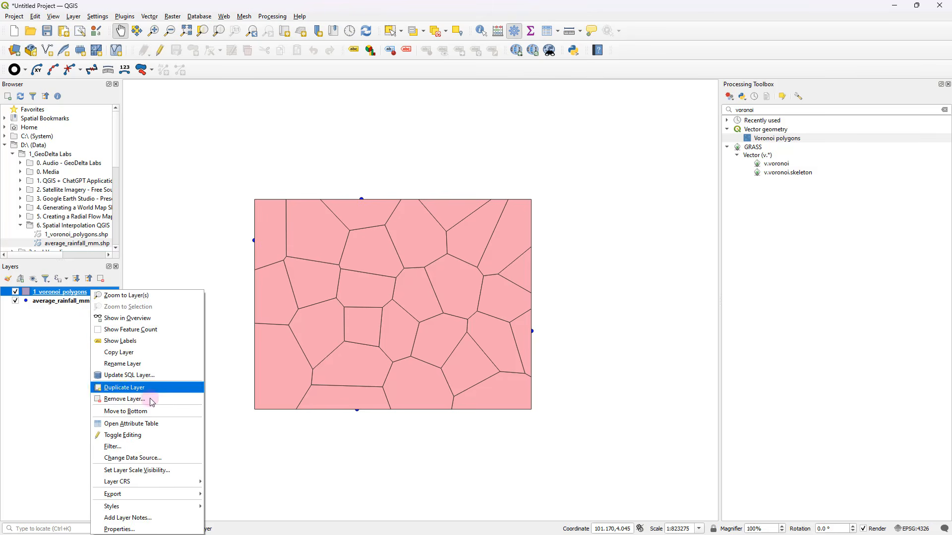
{"action": "left_click", "coordinate": [149, 424]}
{"action": "left_click_drag", "start_coordinate": [152, 104], "coordinate": [655, 144]}
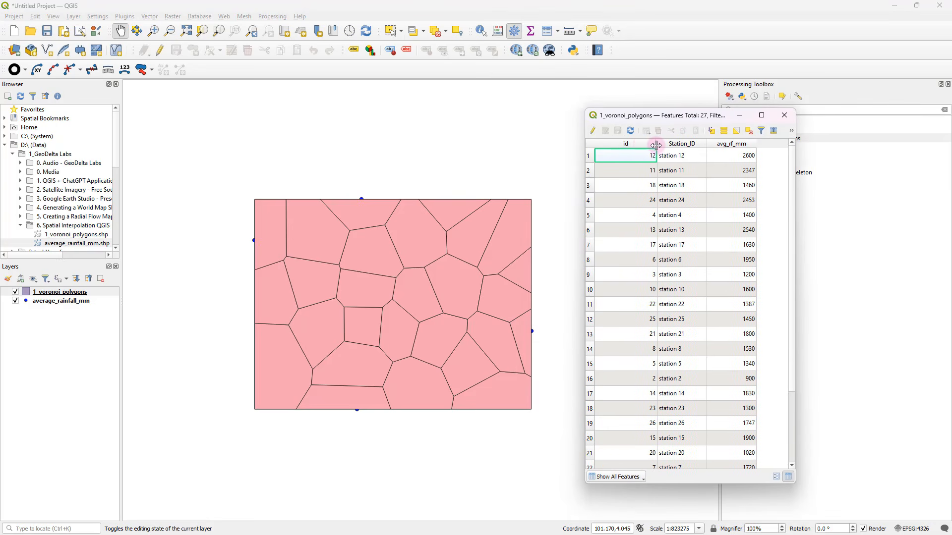
{"action": "scroll", "coordinate": [615, 186], "scroll_direction": "down", "scroll_amount": 2}
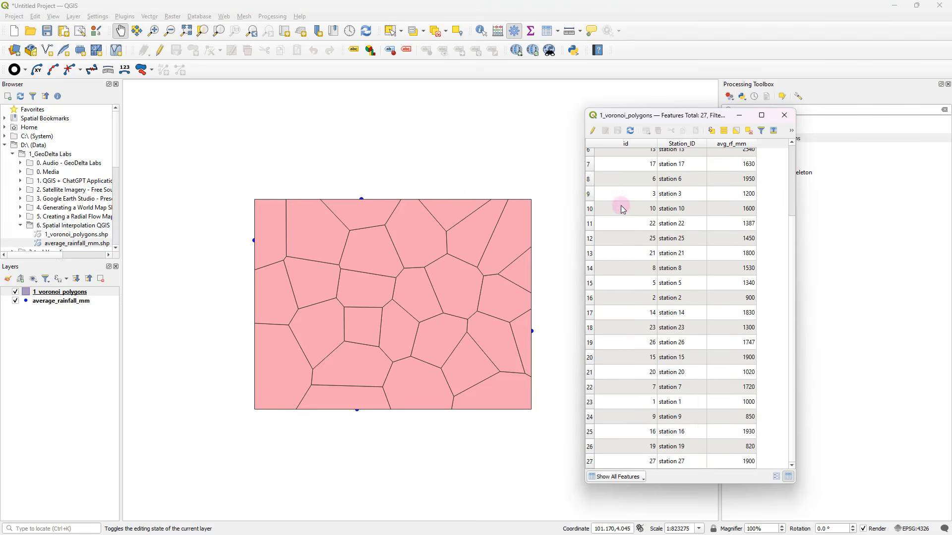
{"action": "scroll", "coordinate": [623, 209], "scroll_direction": "up", "scroll_amount": 2}
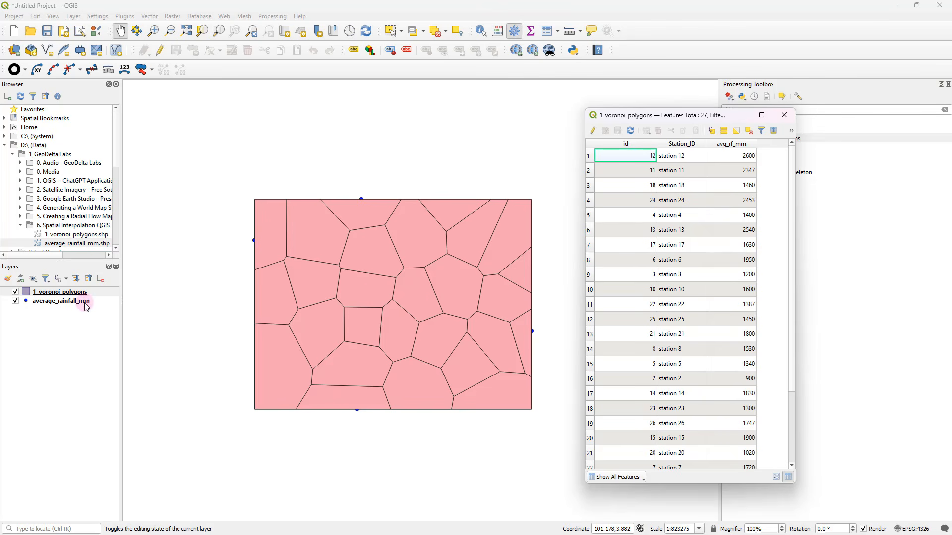
{"action": "left_click", "coordinate": [63, 303]}
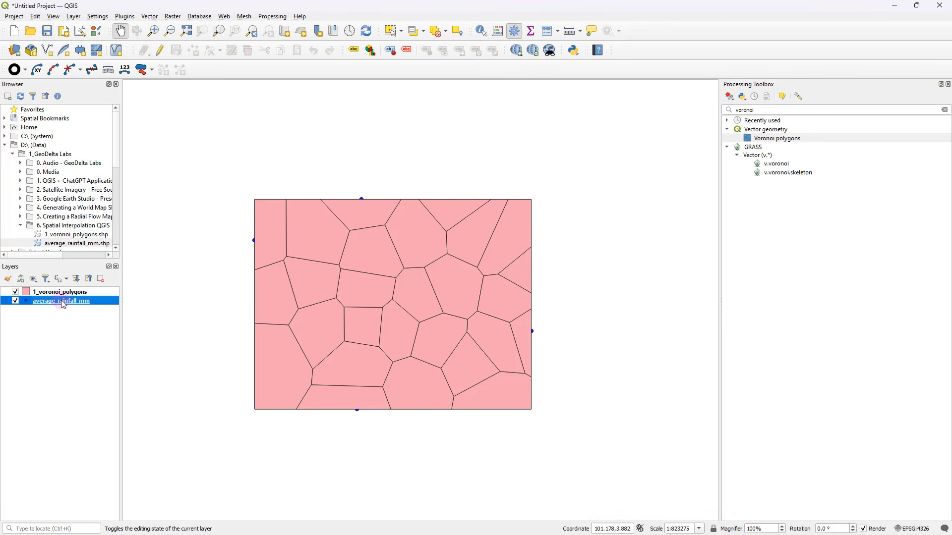
Move the average_rainfall_mm layer above 1_voronoi_polygons so the station points draw over the polygons
{"action": "left_click_drag", "start_coordinate": [63, 301], "coordinate": [64, 289]}
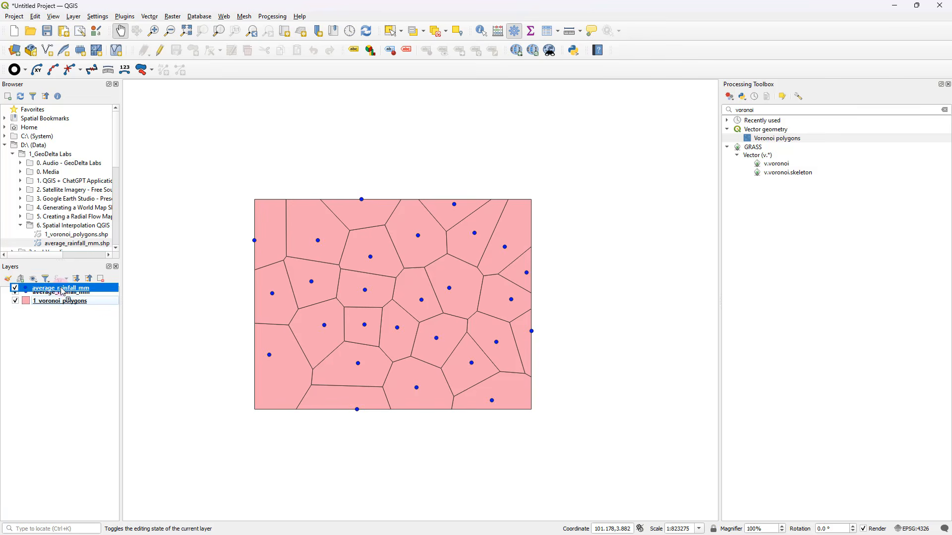
{"action": "left_click_drag", "start_coordinate": [373, 299], "coordinate": [377, 302]}
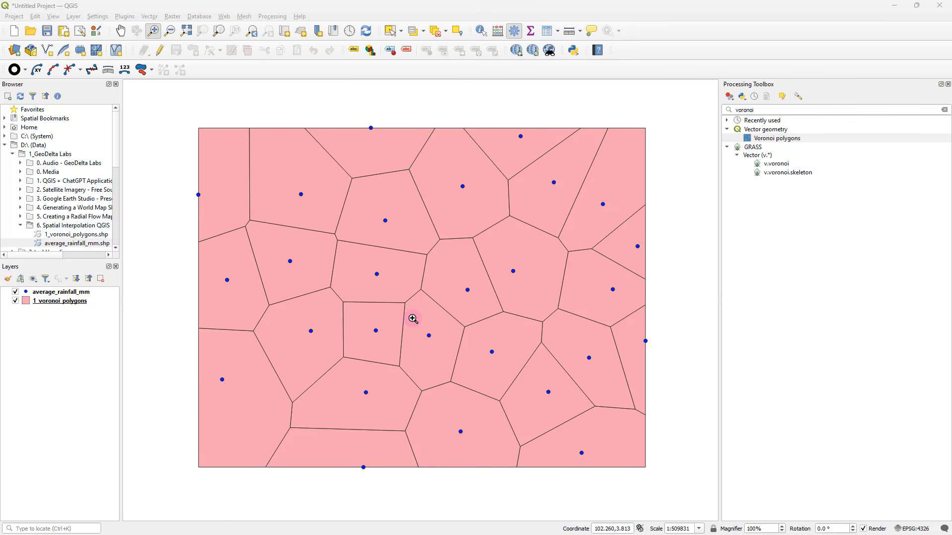
Review the station and rainfall values in the attribute table of the 1_voronoi_polygons layer
{"action": "right_click", "coordinate": [55, 301]}
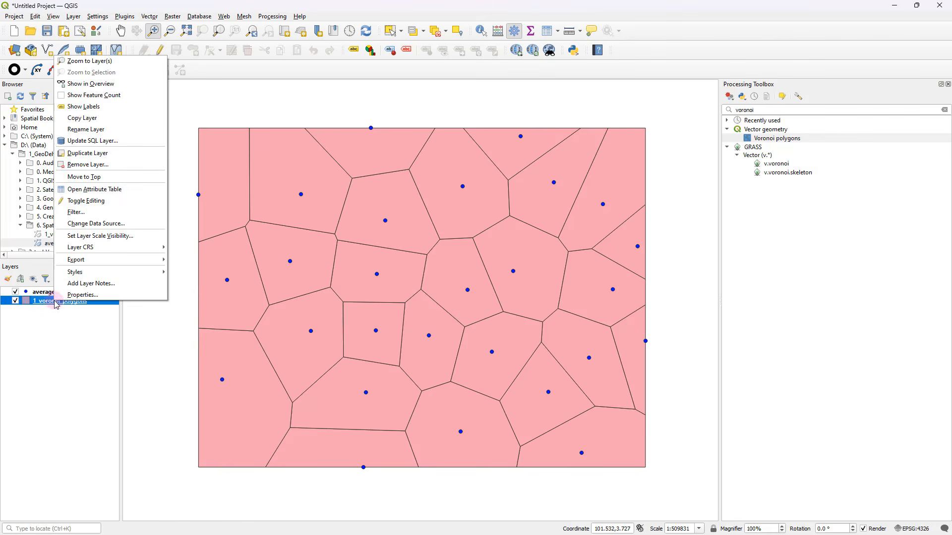
{"action": "left_click", "coordinate": [130, 188]}
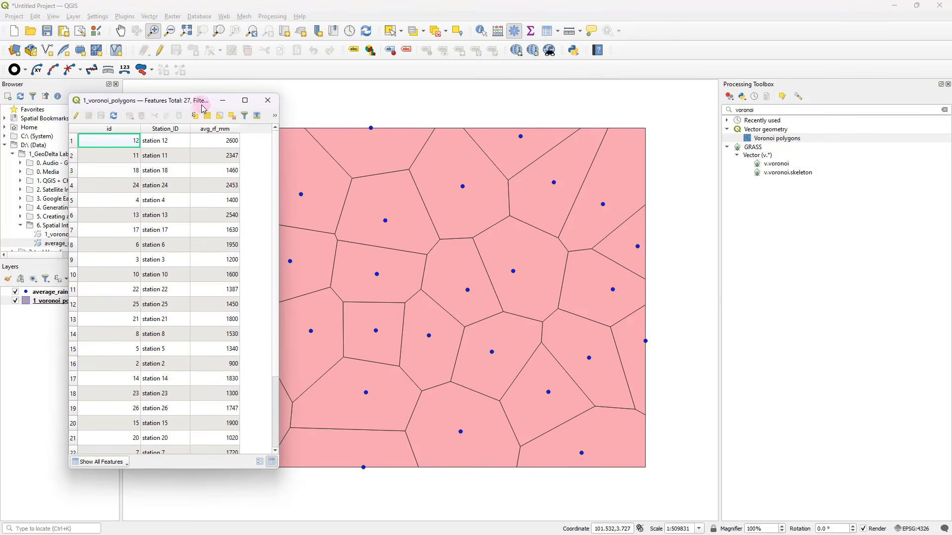
{"action": "left_click_drag", "start_coordinate": [191, 101], "coordinate": [432, 99]}
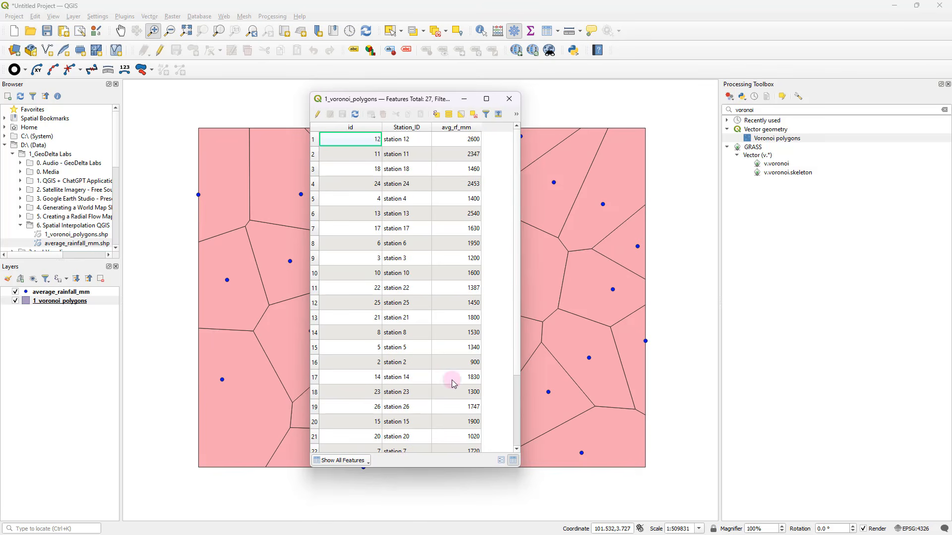
{"action": "scroll", "coordinate": [456, 384], "scroll_direction": "down", "scroll_amount": 2}
{"action": "scroll", "coordinate": [462, 387], "scroll_direction": "up", "scroll_amount": 2}
{"action": "left_click", "coordinate": [508, 100]}
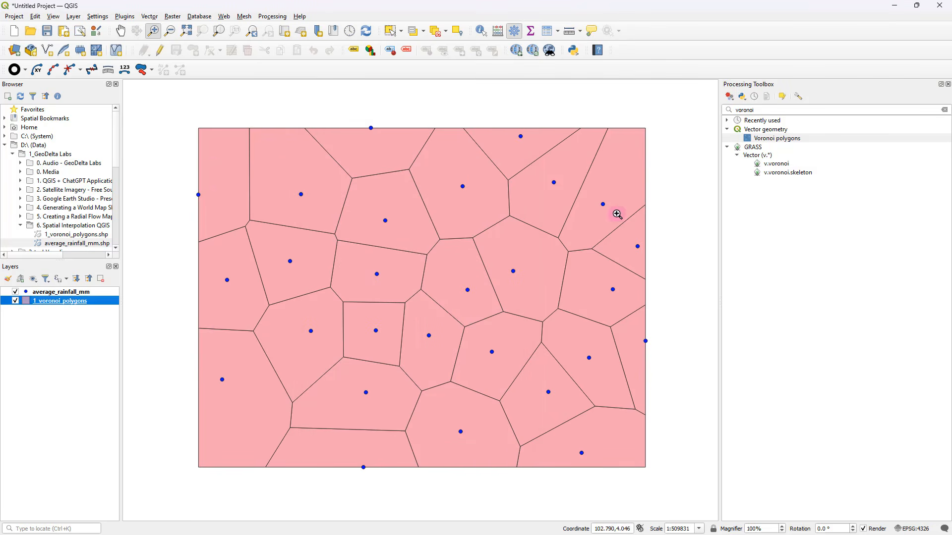
Set the 1_voronoi_polygons layer's symbology to Categorized using the avg_rf_mm field as the value
{"action": "right_click", "coordinate": [81, 301]}
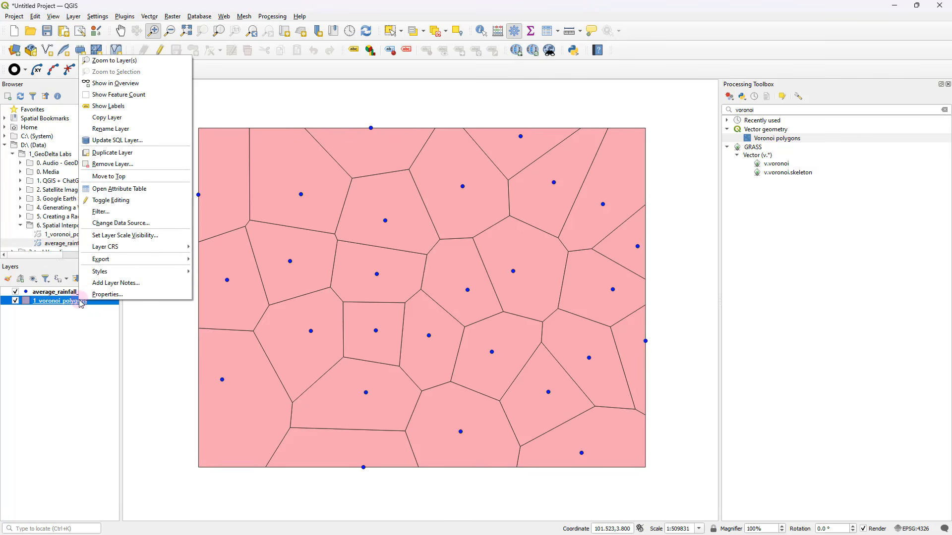
{"action": "left_click", "coordinate": [130, 296]}
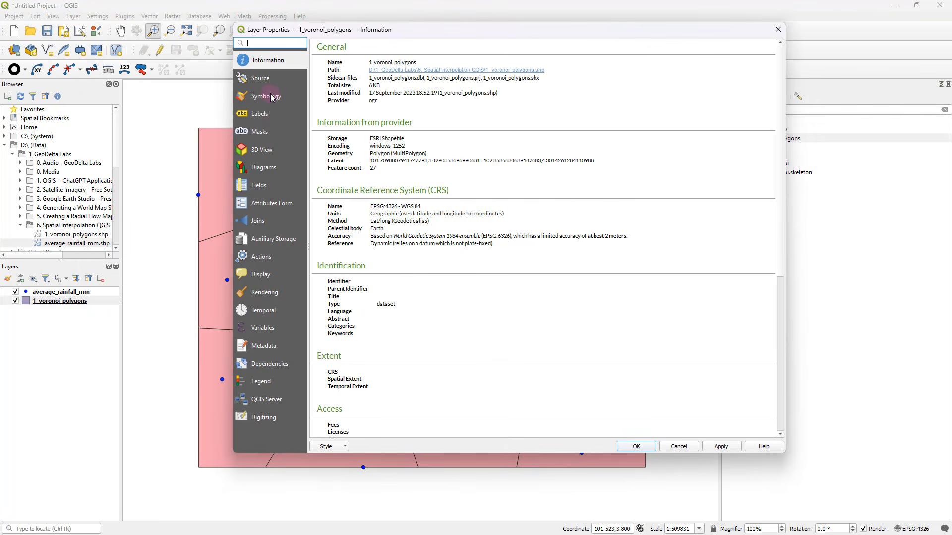
{"action": "left_click", "coordinate": [271, 97]}
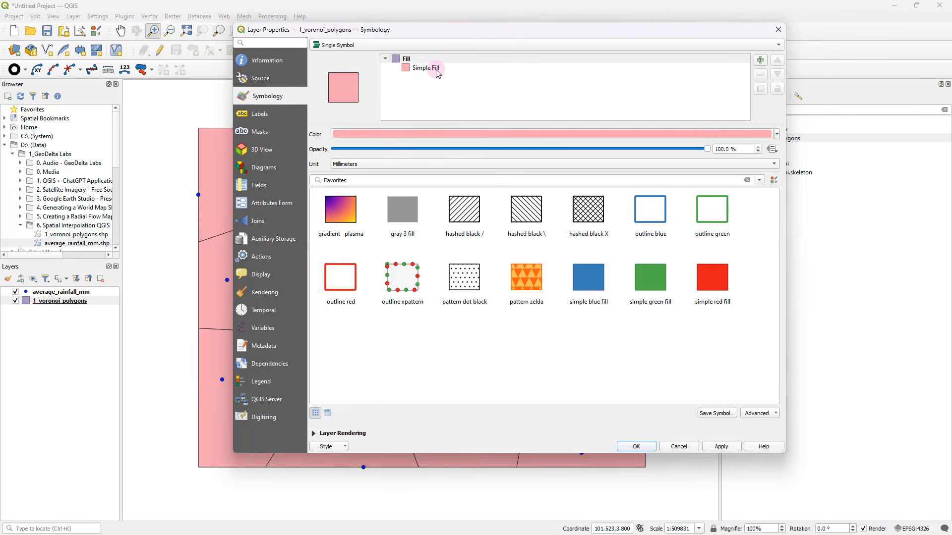
{"action": "left_click_drag", "start_coordinate": [347, 35], "coordinate": [562, 67]}
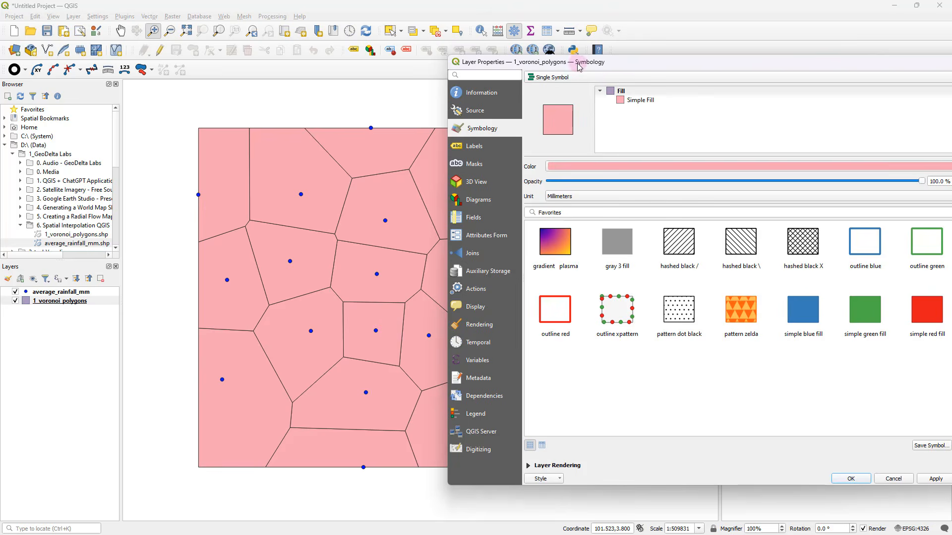
{"action": "left_click_drag", "start_coordinate": [577, 63], "coordinate": [388, 55]}
{"action": "left_click", "coordinate": [391, 67]}
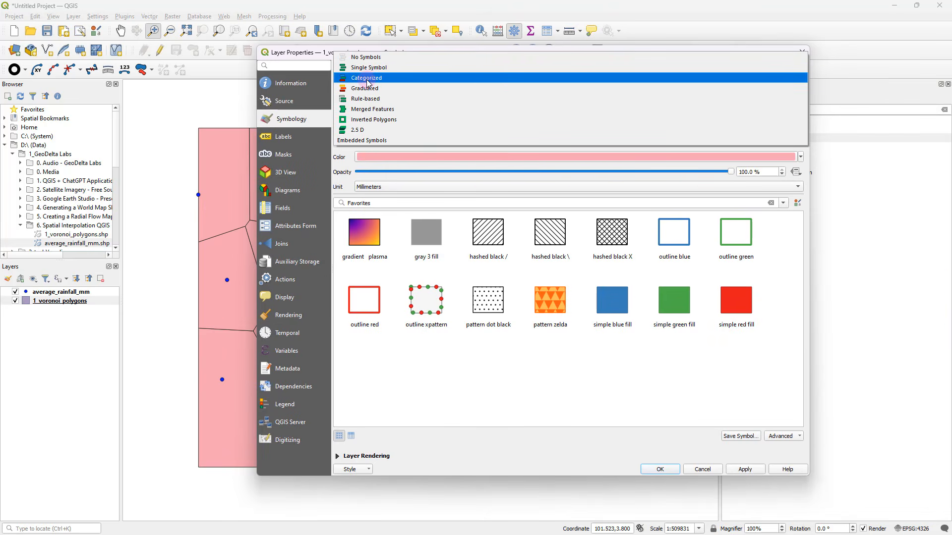
{"action": "left_click", "coordinate": [367, 77]}
{"action": "left_click", "coordinate": [407, 82]}
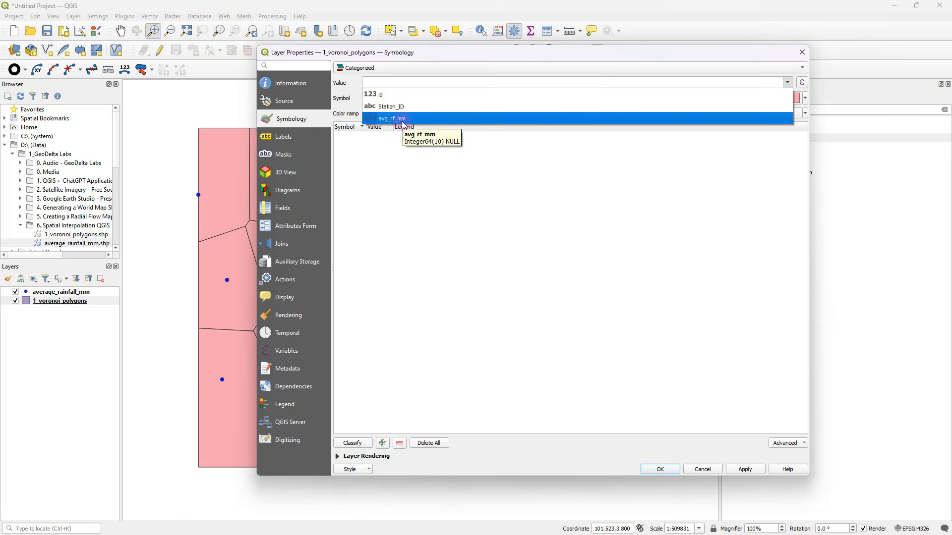
{"action": "left_click", "coordinate": [402, 125]}
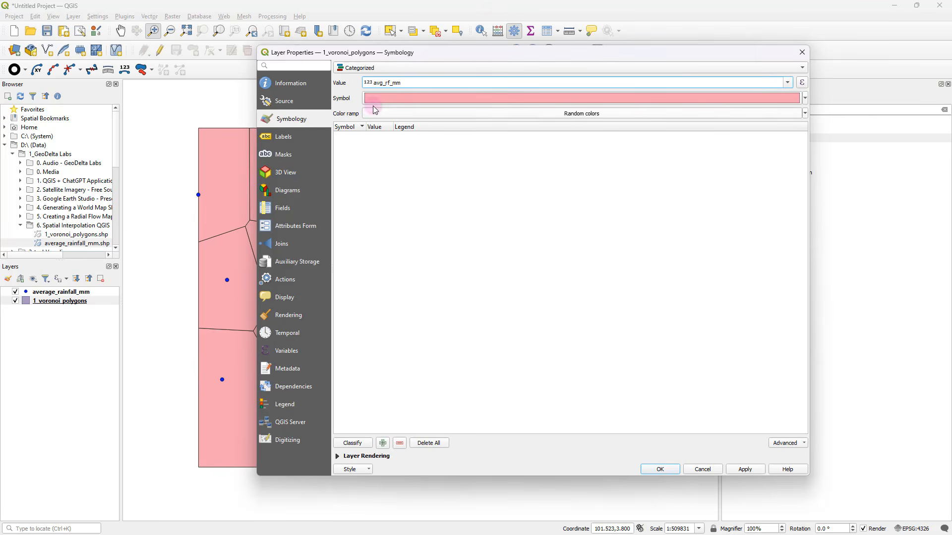
Classify the avg_rf_mm categories with the Blues color ramp and apply the style to the Voronoi polygons
{"action": "left_click", "coordinate": [805, 113]}
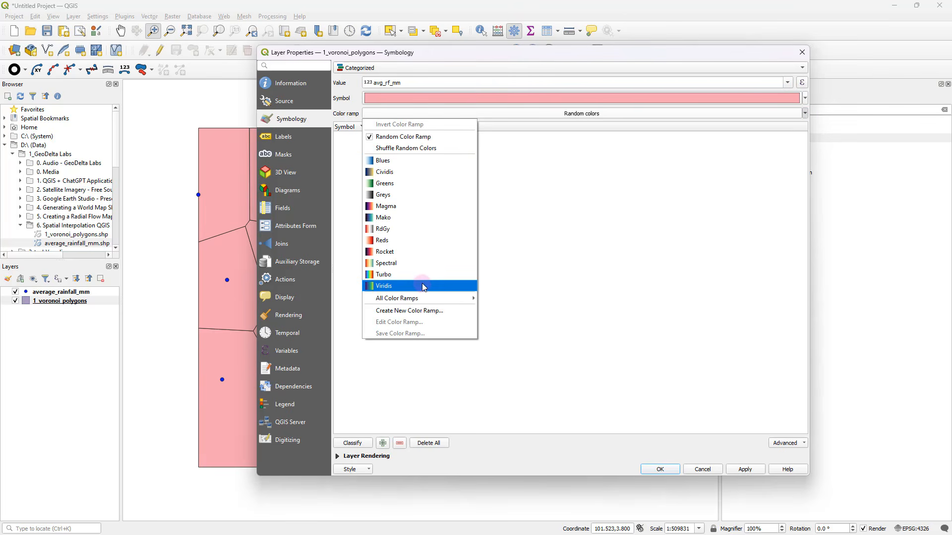
{"action": "left_click", "coordinate": [381, 165]}
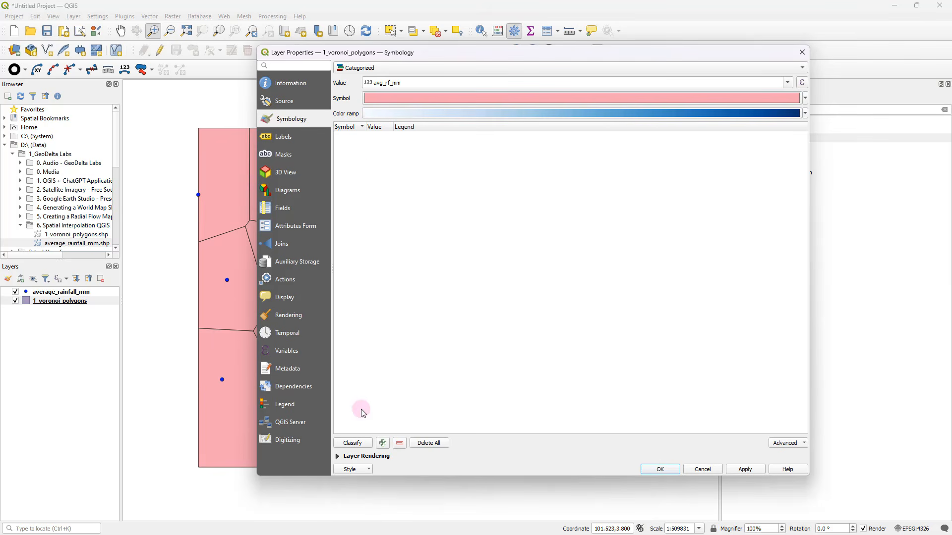
{"action": "left_click", "coordinate": [353, 443]}
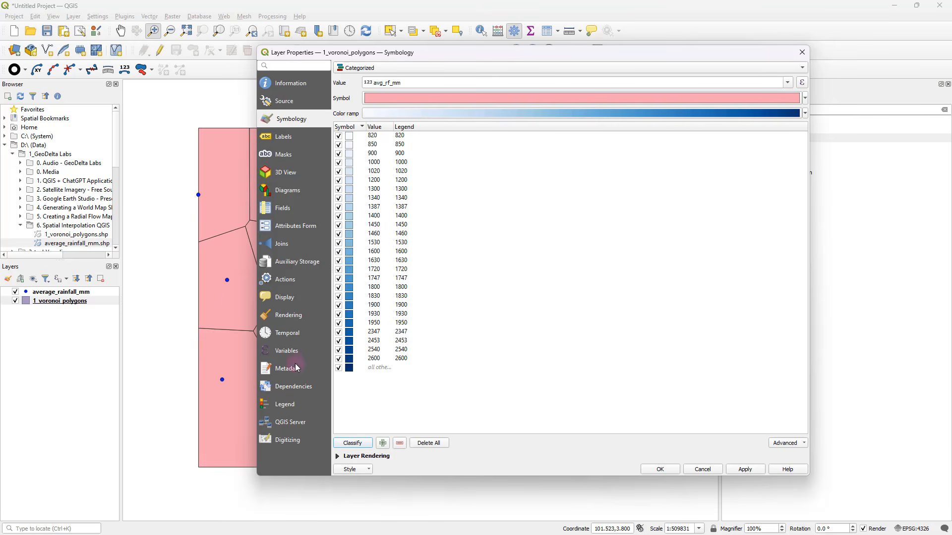
{"action": "left_click", "coordinate": [746, 468]}
{"action": "left_click_drag", "start_coordinate": [639, 53], "coordinate": [684, 534]}
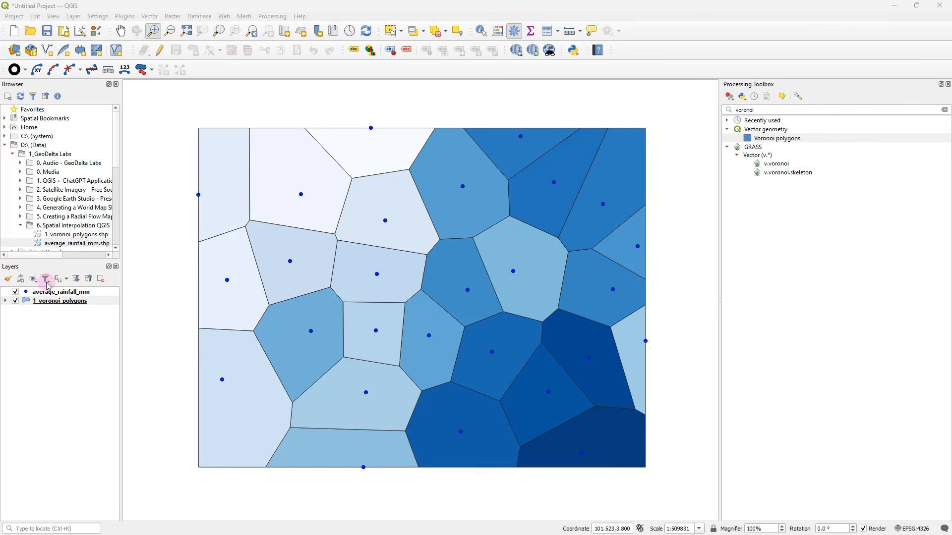
Expand the 1_voronoi_polygons legend and review its rainfall classes
{"action": "left_click", "coordinate": [23, 300]}
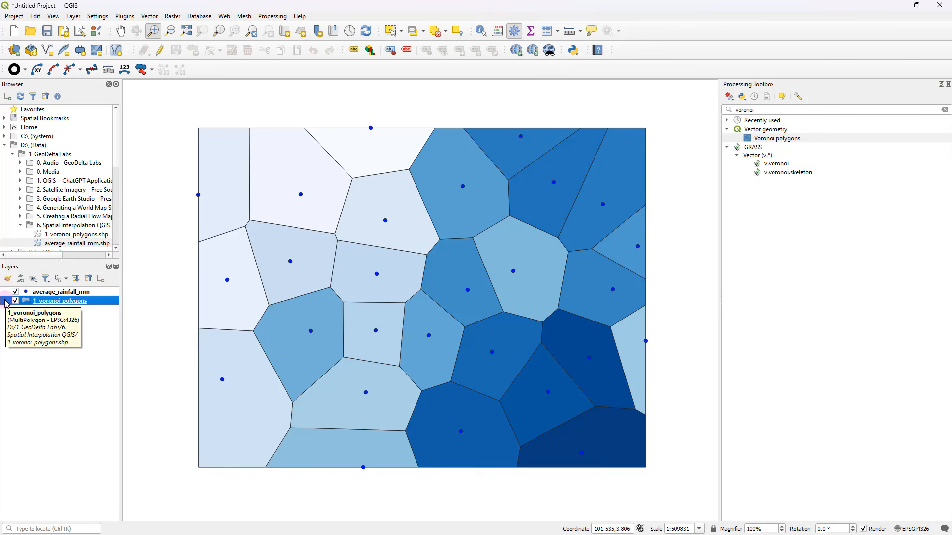
{"action": "left_click", "coordinate": [6, 302]}
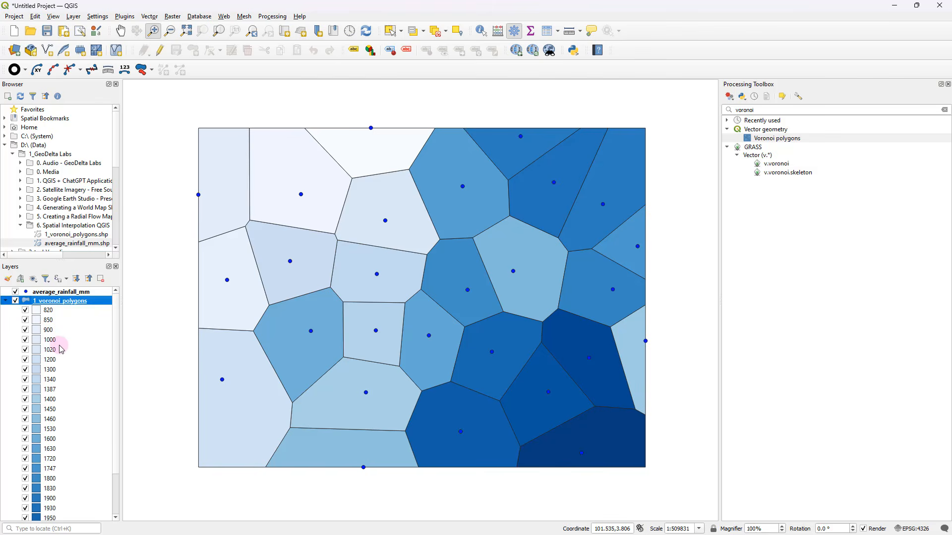
{"action": "scroll", "coordinate": [59, 347], "scroll_direction": "down", "scroll_amount": 3}
{"action": "scroll", "coordinate": [55, 496], "scroll_direction": "up", "scroll_amount": 3}
{"action": "scroll", "coordinate": [55, 341], "scroll_direction": "down", "scroll_amount": 3}
{"action": "scroll", "coordinate": [55, 341], "scroll_direction": "up", "scroll_amount": 2}
Turn on Single Labels for the 1_voronoi_polygons layer with avg_rf_mm as the label value
{"action": "right_click", "coordinate": [54, 300]}
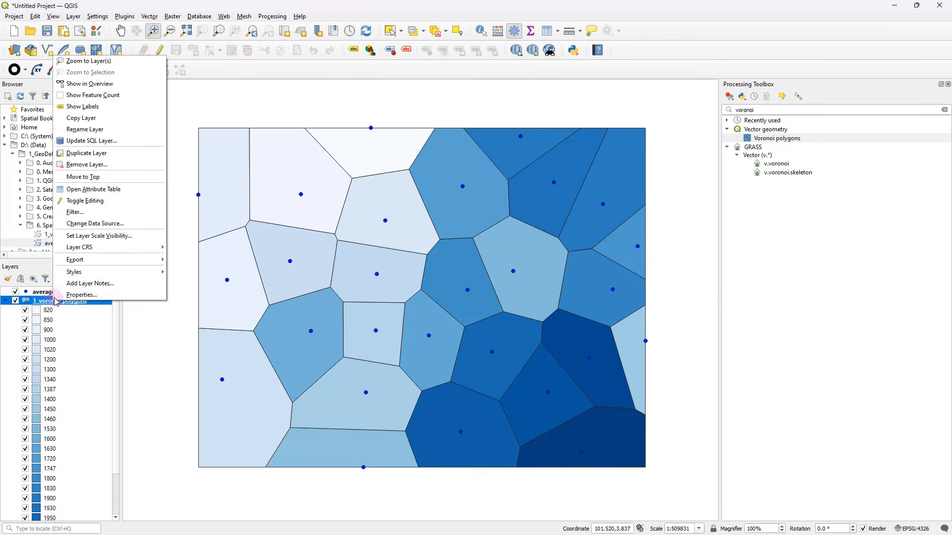
{"action": "left_click", "coordinate": [82, 294]}
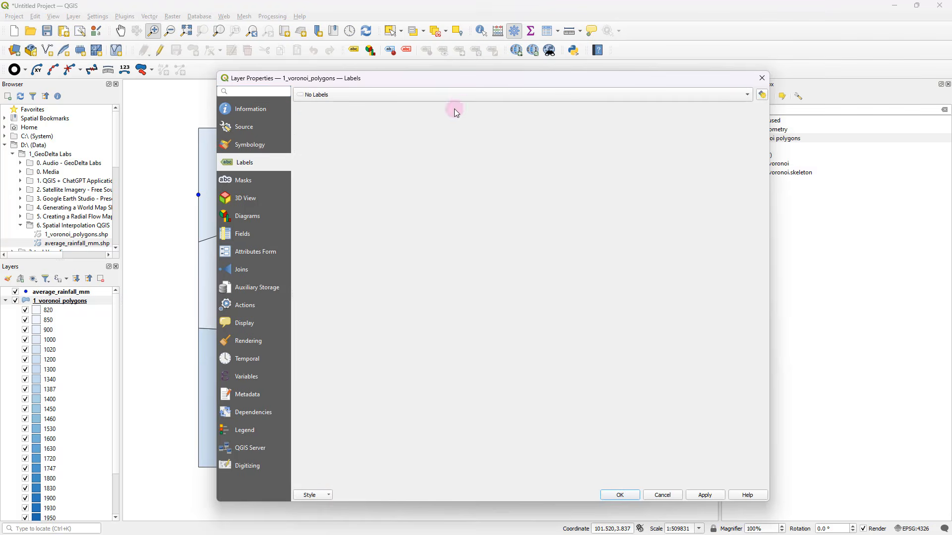
{"action": "left_click", "coordinate": [450, 94]}
{"action": "left_click", "coordinate": [326, 108]}
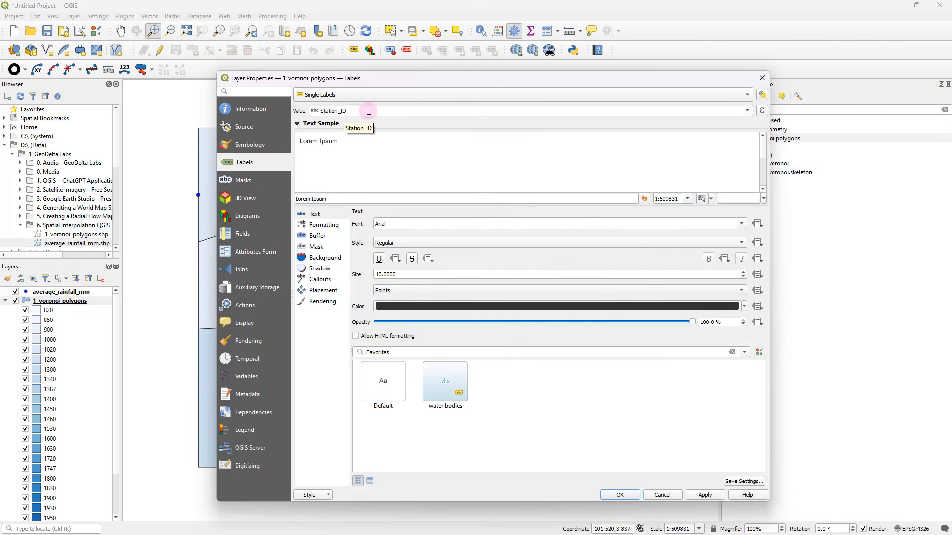
{"action": "left_click", "coordinate": [747, 110]}
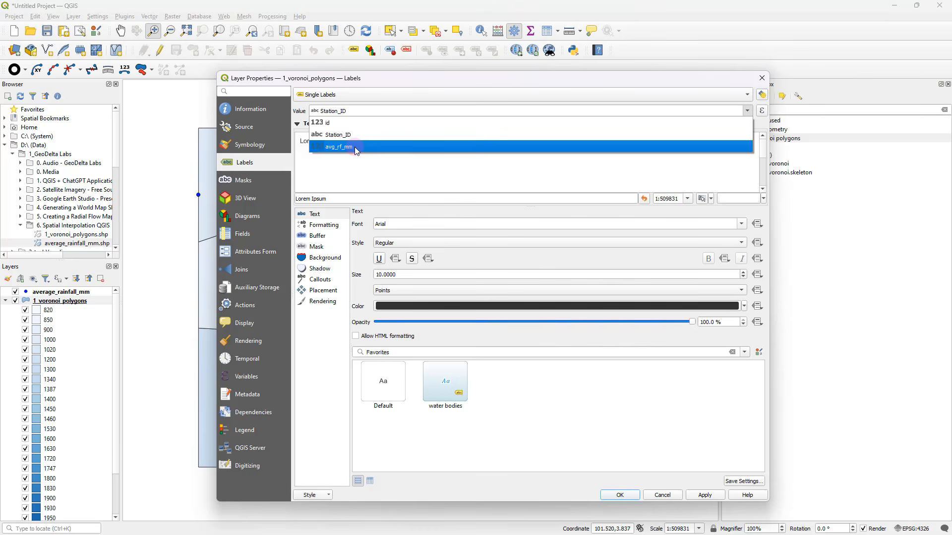
{"action": "left_click", "coordinate": [355, 147]}
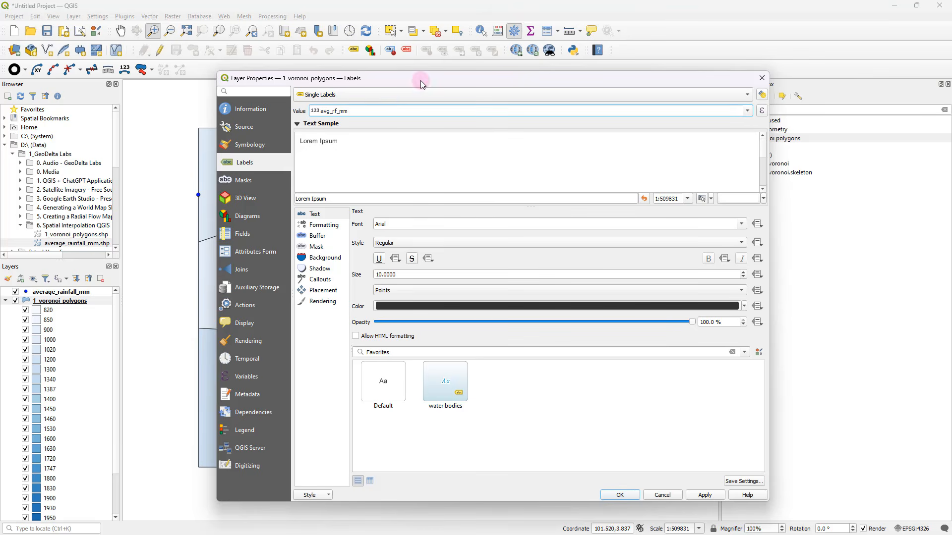
Set the polygon label size to 8 points, apply the labels, and hide the average_rainfall_mm point layer
{"action": "left_click_drag", "start_coordinate": [421, 82], "coordinate": [514, 67]}
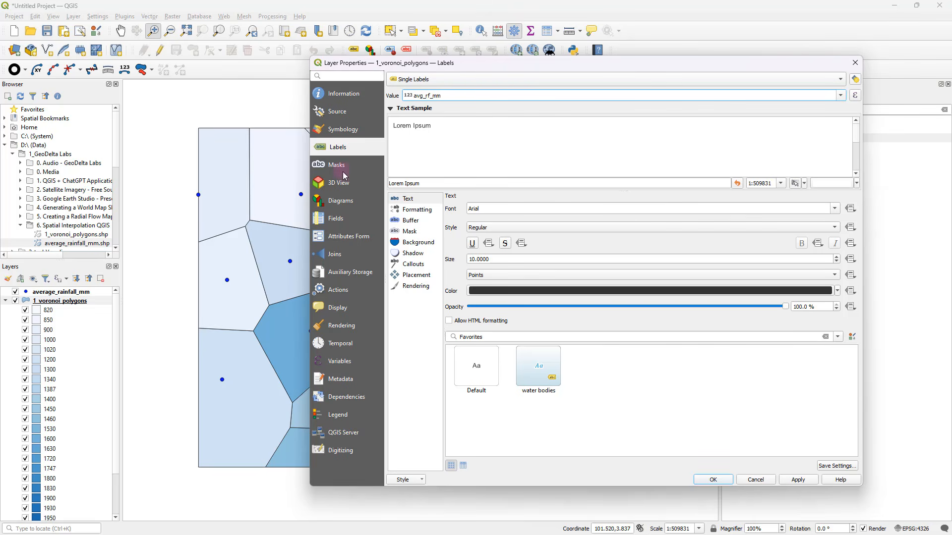
{"action": "left_click_drag", "start_coordinate": [470, 63], "coordinate": [397, 60]}
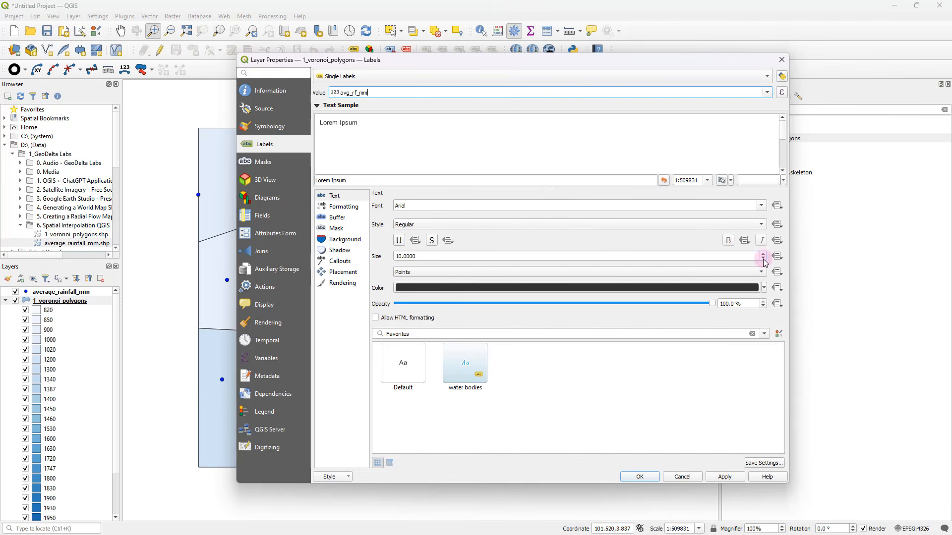
{"action": "left_click", "coordinate": [764, 260]}
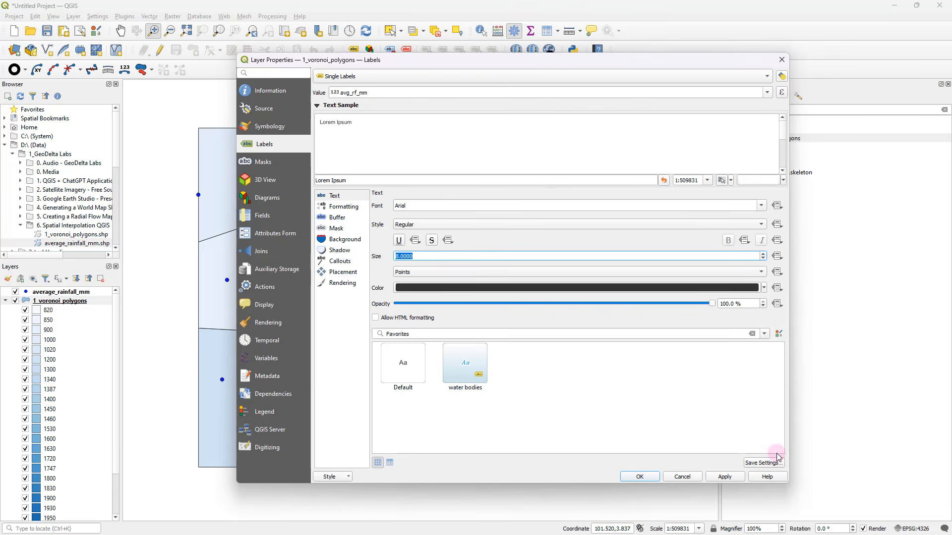
{"action": "left_click", "coordinate": [736, 476]}
{"action": "mouse_move", "coordinate": [485, 70]}
{"action": "left_mouse_down"}
{"action": "mouse_move", "coordinate": [694, 155]}
{"action": "mouse_move", "coordinate": [805, 227]}
{"action": "mouse_move", "coordinate": [602, 99]}
{"action": "mouse_move", "coordinate": [471, 64]}
{"action": "left_mouse_up"}
{"action": "left_click", "coordinate": [653, 482]}
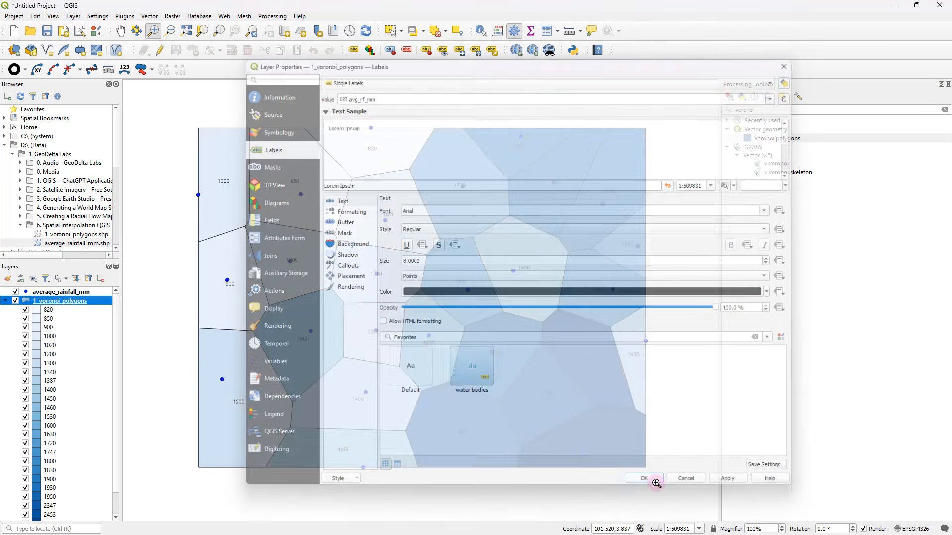
{"action": "left_click", "coordinate": [15, 293]}
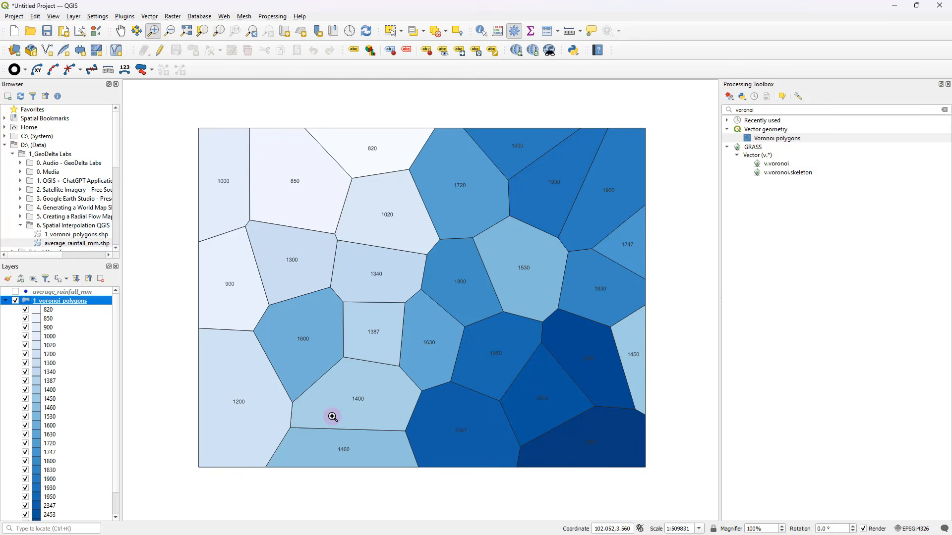
Remove the outlines of the 1_voronoi_polygons symbols by setting the Simple Fill stroke style to No Pen, and apply the style
{"action": "right_click", "coordinate": [71, 300]}
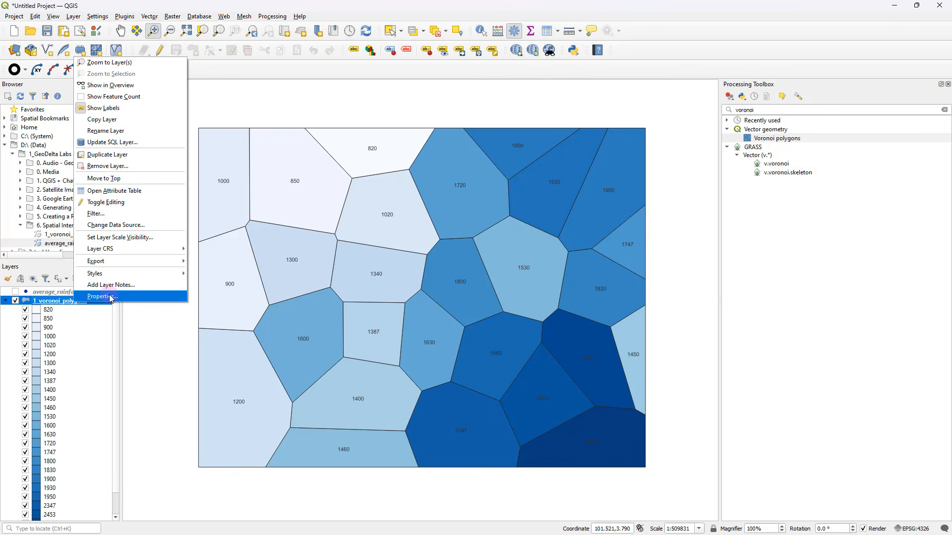
{"action": "left_click", "coordinate": [101, 296]}
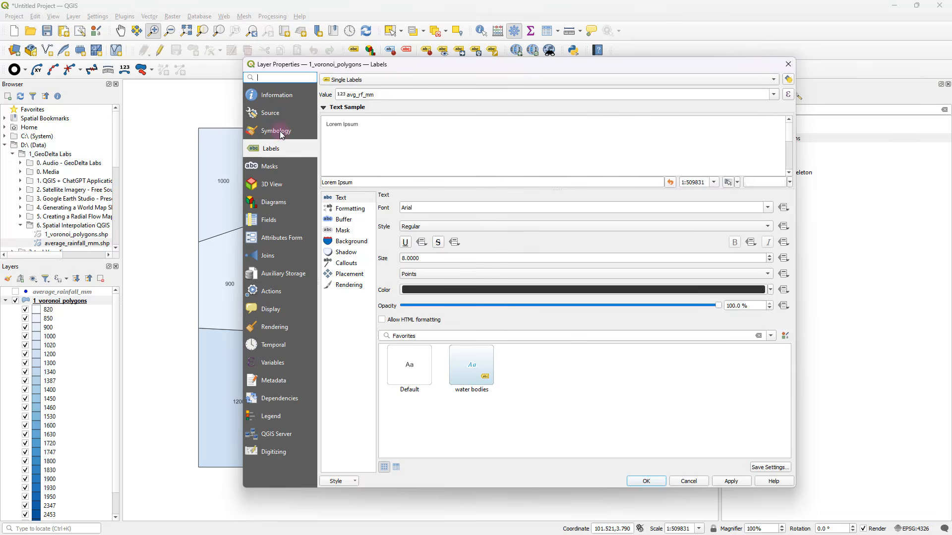
{"action": "left_click", "coordinate": [280, 132]}
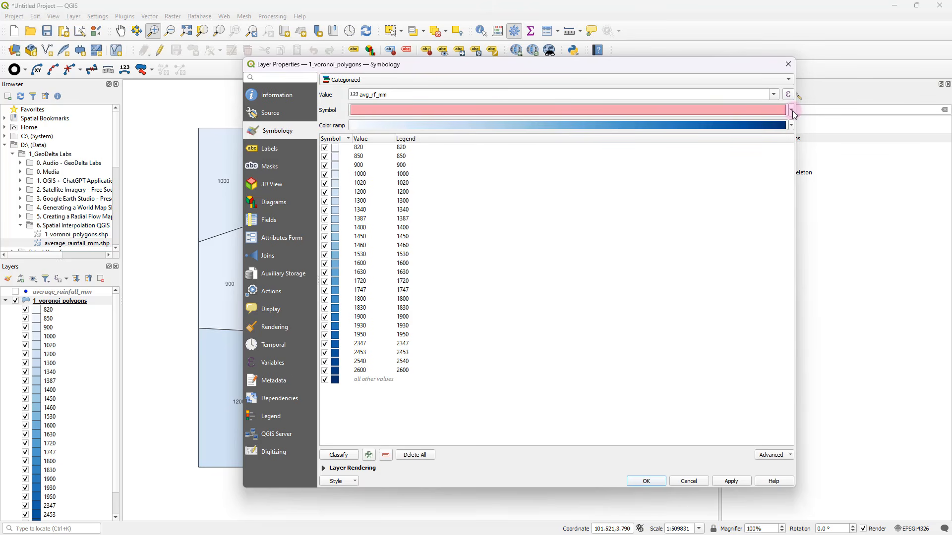
{"action": "left_click", "coordinate": [792, 111]}
{"action": "left_click", "coordinate": [416, 121]}
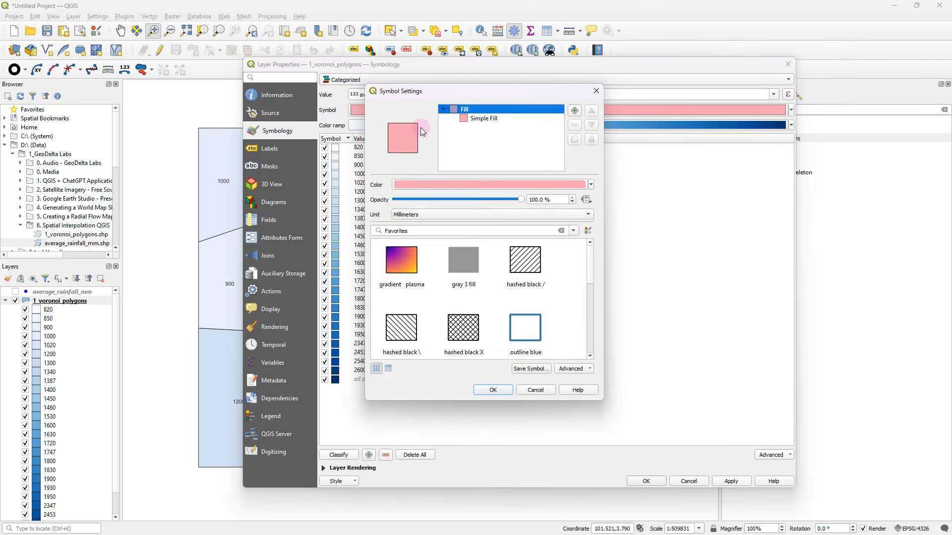
{"action": "left_click", "coordinate": [483, 119]}
{"action": "left_click", "coordinate": [513, 267]}
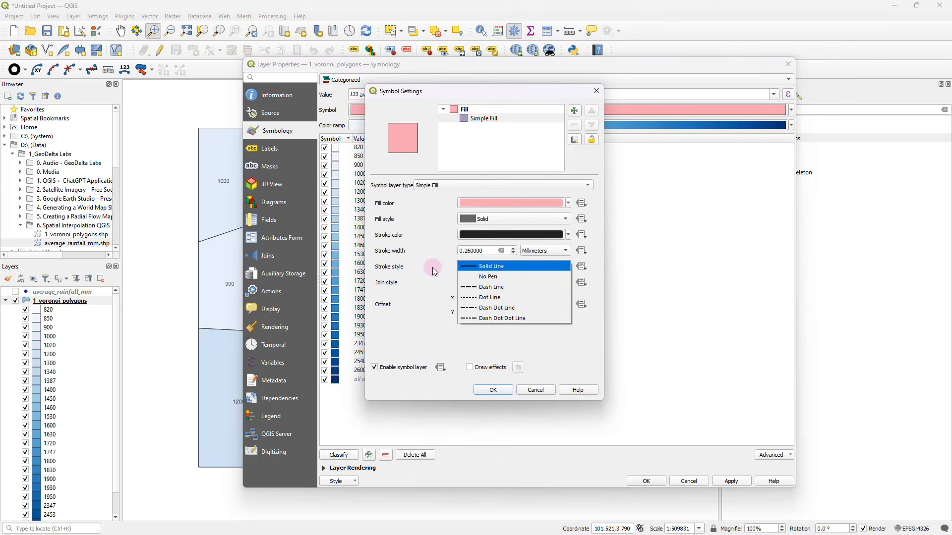
{"action": "left_click", "coordinate": [483, 281]}
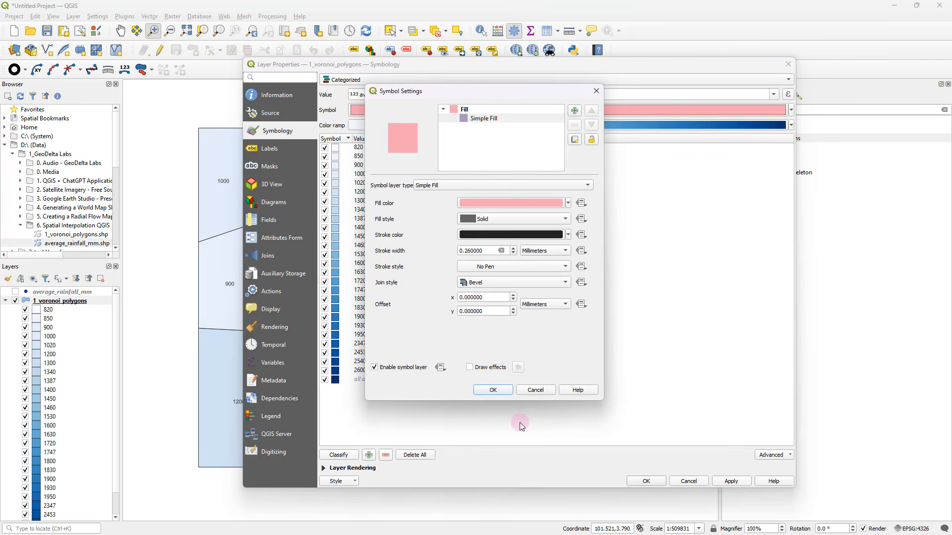
{"action": "left_click", "coordinate": [488, 390]}
{"action": "left_click", "coordinate": [732, 482]}
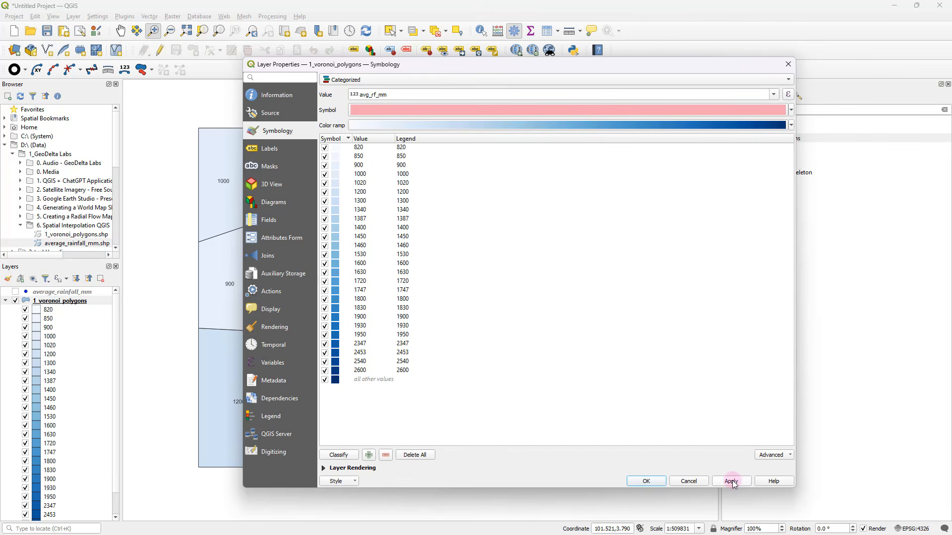
{"action": "left_click", "coordinate": [643, 480]}
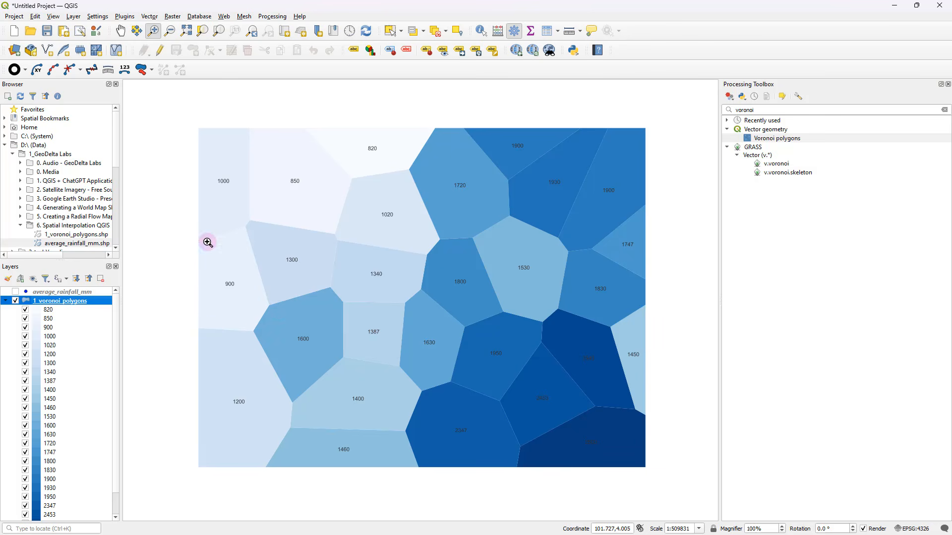
Show the average_rainfall_mm point layer over the Voronoi polygons
{"action": "left_click_drag", "start_coordinate": [457, 338], "coordinate": [478, 341]}
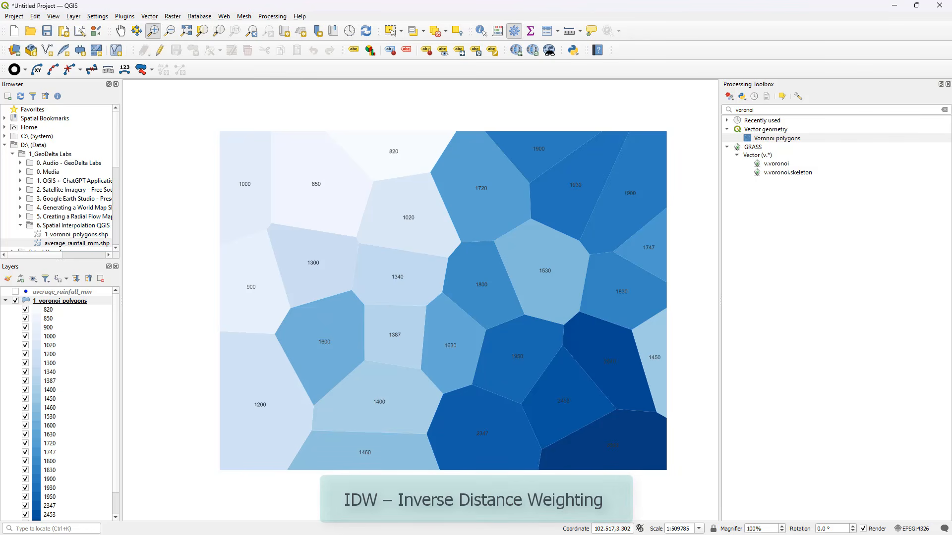
{"action": "left_click", "coordinate": [59, 300]}
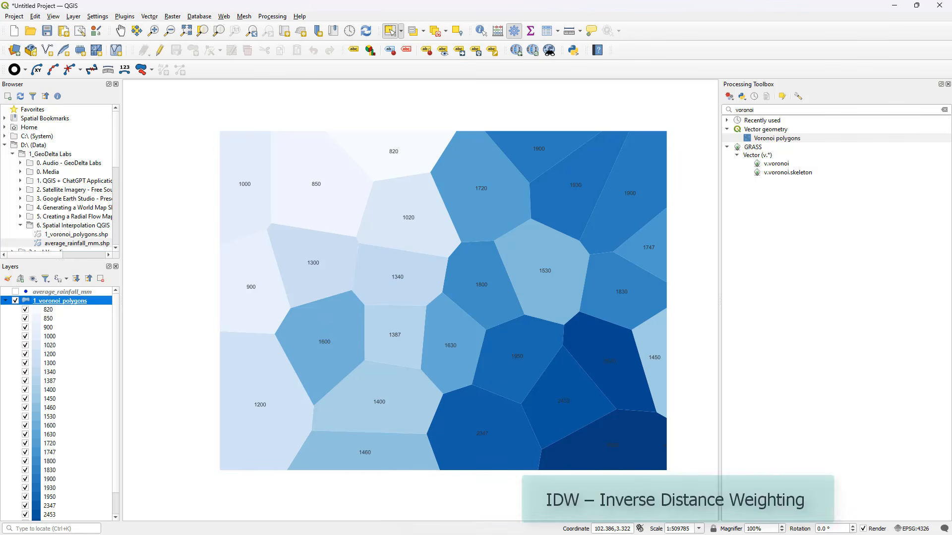
{"action": "left_click", "coordinate": [390, 30]}
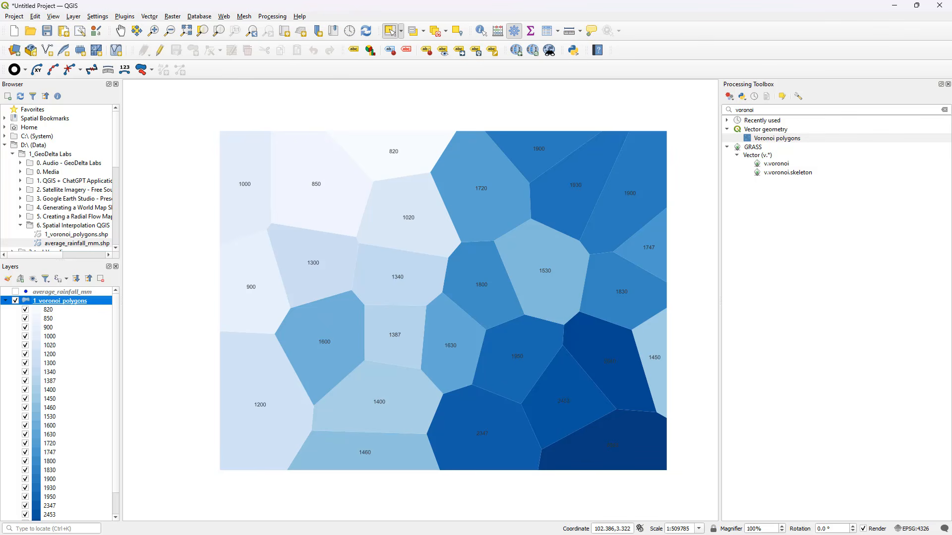
{"action": "left_click", "coordinate": [16, 292]}
Hide the 1_voronoi_polygons layer and collapse its legend
{"action": "scroll", "coordinate": [332, 337], "scroll_direction": "up", "scroll_amount": 1}
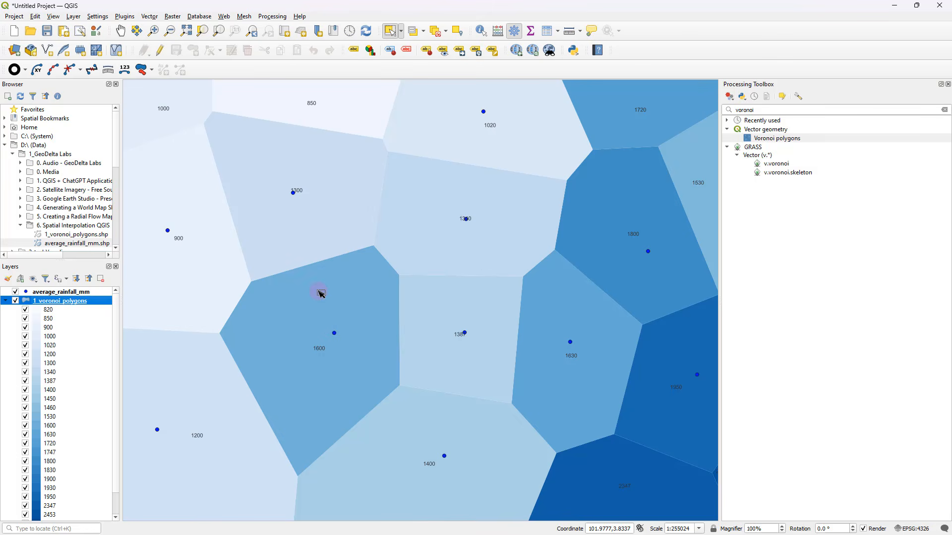
{"action": "scroll", "coordinate": [328, 297], "scroll_direction": "down", "scroll_amount": 1}
{"action": "scroll", "coordinate": [328, 286], "scroll_direction": "up", "scroll_amount": 1}
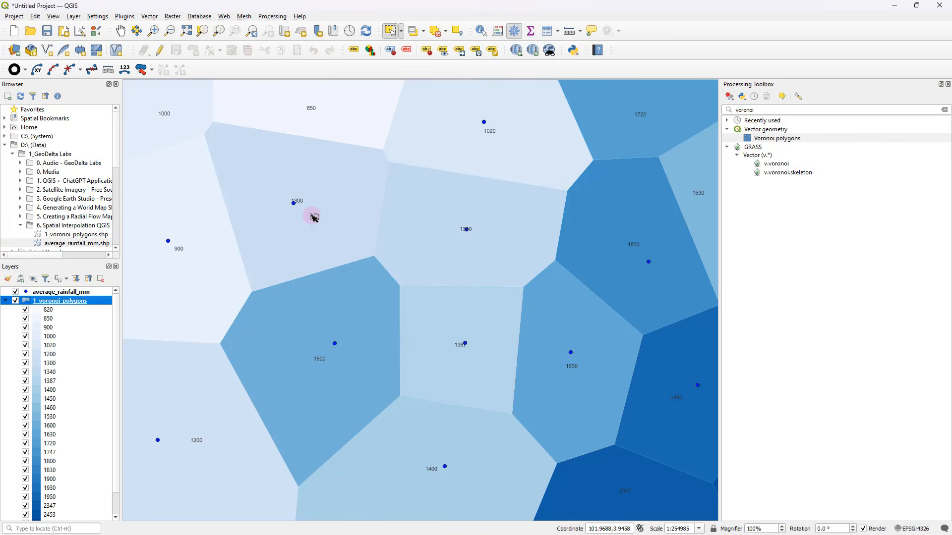
{"action": "left_click_drag", "start_coordinate": [312, 215], "coordinate": [319, 235]}
{"action": "scroll", "coordinate": [324, 241], "scroll_direction": "down", "scroll_amount": 1}
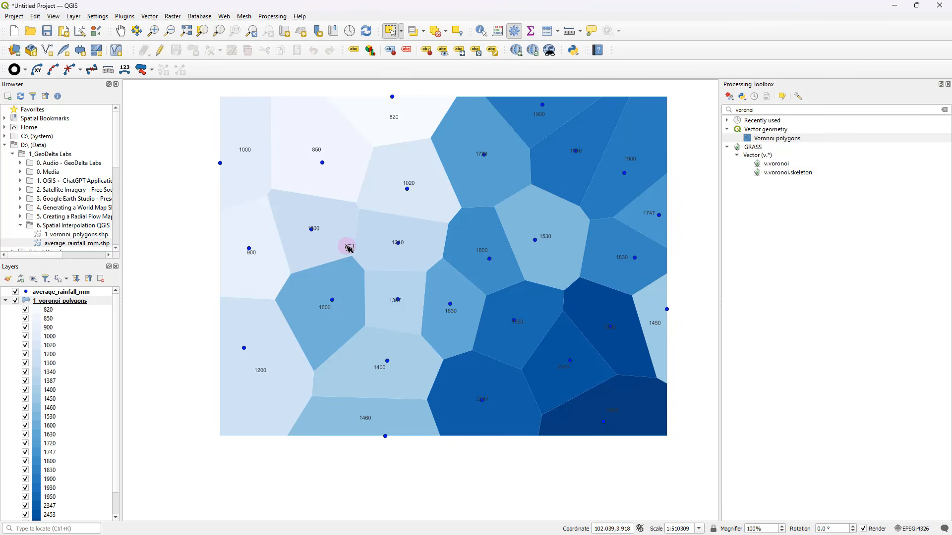
{"action": "left_click", "coordinate": [15, 301]}
{"action": "left_click", "coordinate": [6, 301]}
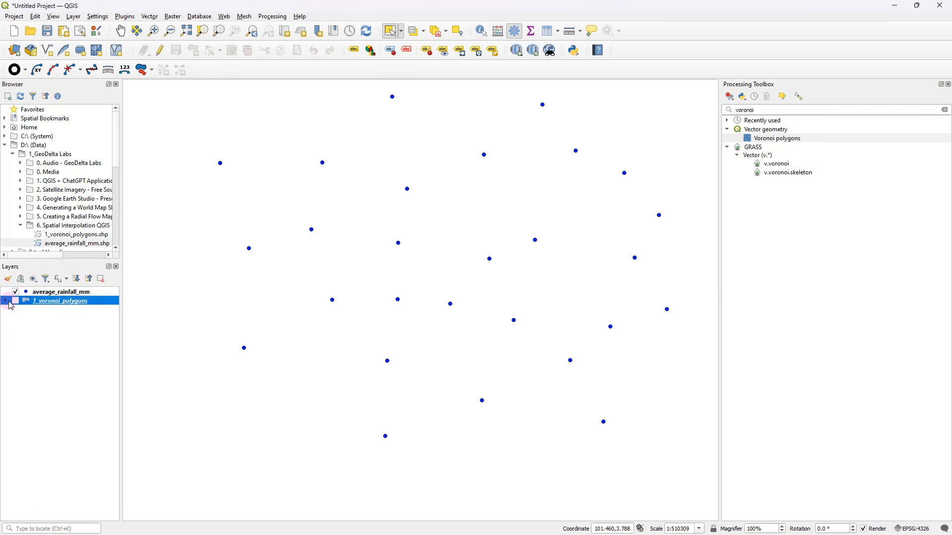
Search the processing tools for idw and open the IDW interpolation algorithm
{"action": "left_click", "coordinate": [774, 111]}
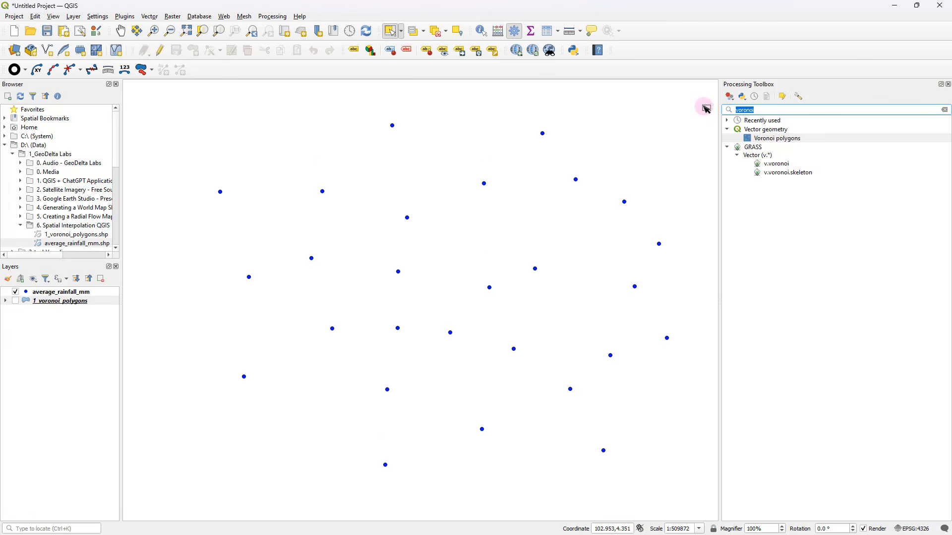
{"action": "type", "text": "idw"}
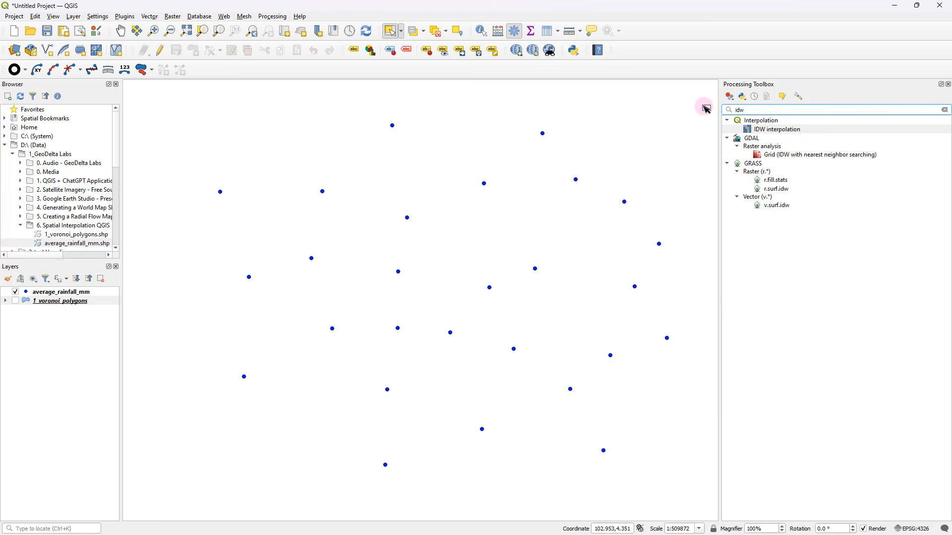
{"action": "left_click", "coordinate": [774, 131]}
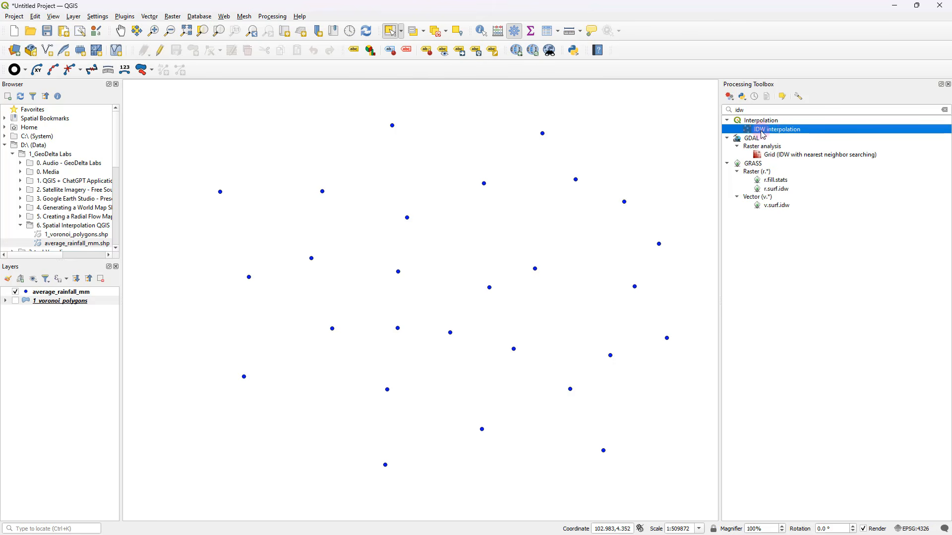
{"action": "double_click", "coordinate": [775, 131]}
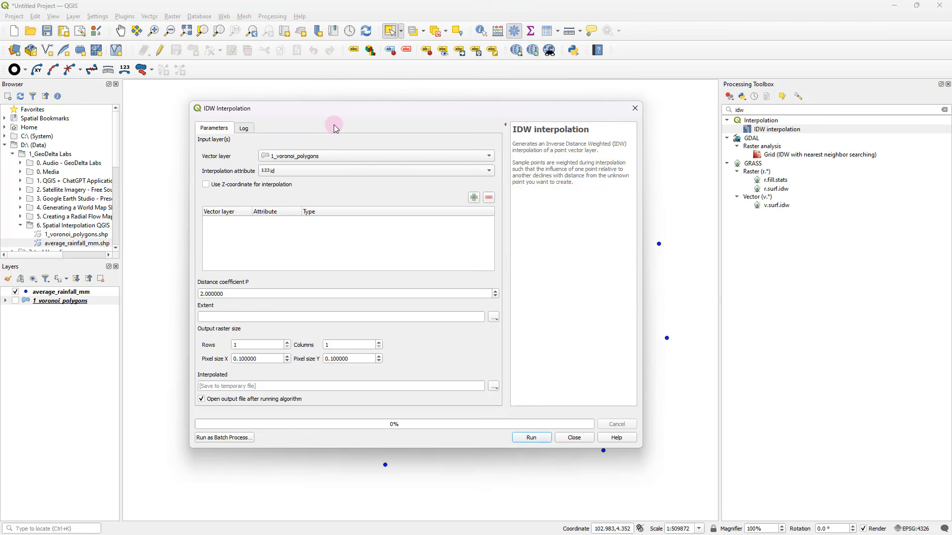
Add average_rainfall_mm with avg_rf_mm as the interpolation attribute to the IDW inputs, and widen the input table's layer column
{"action": "left_click", "coordinate": [293, 155]}
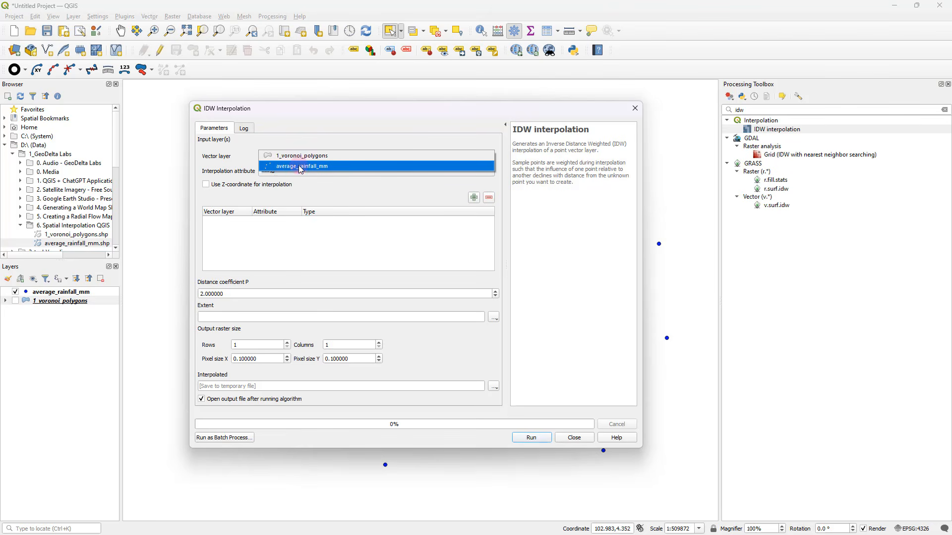
{"action": "left_click", "coordinate": [315, 167]}
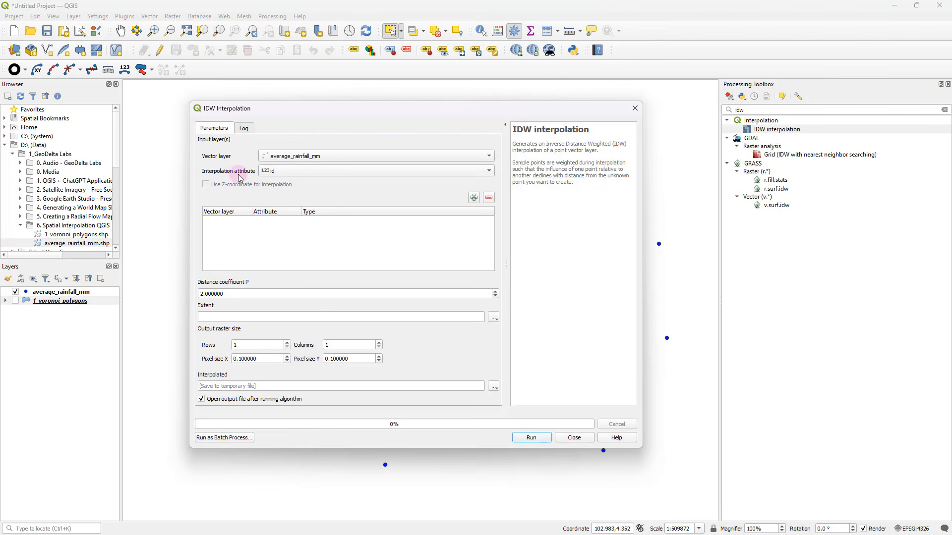
{"action": "left_click", "coordinate": [279, 171]}
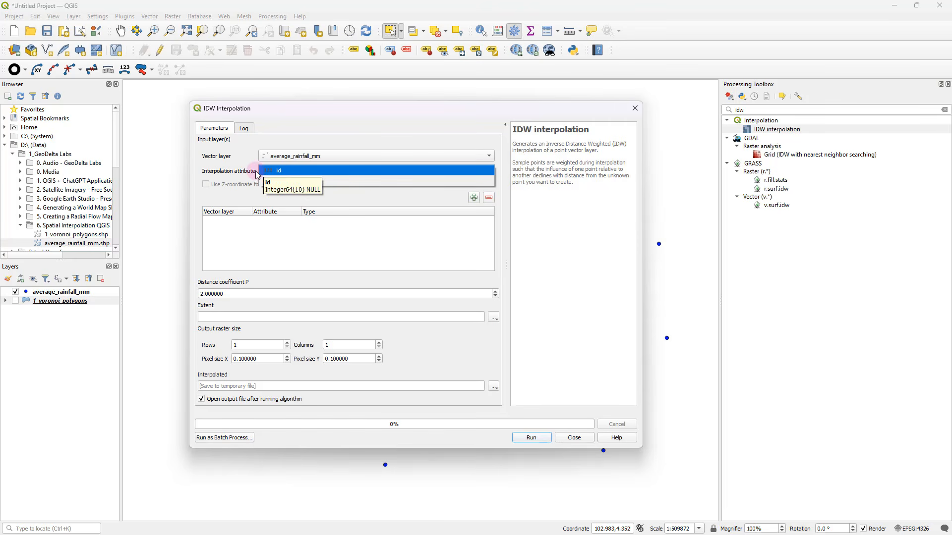
{"action": "left_click", "coordinate": [252, 175]}
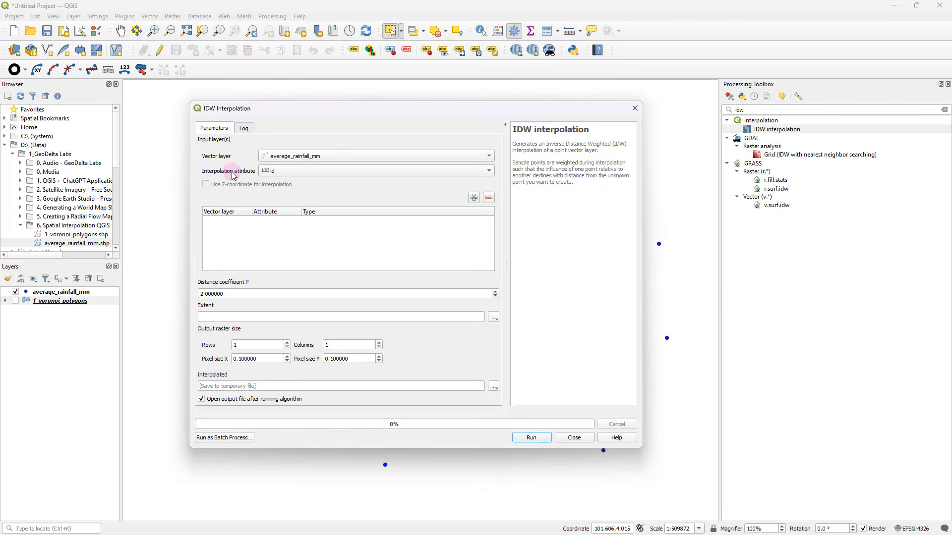
{"action": "left_click", "coordinate": [274, 171]}
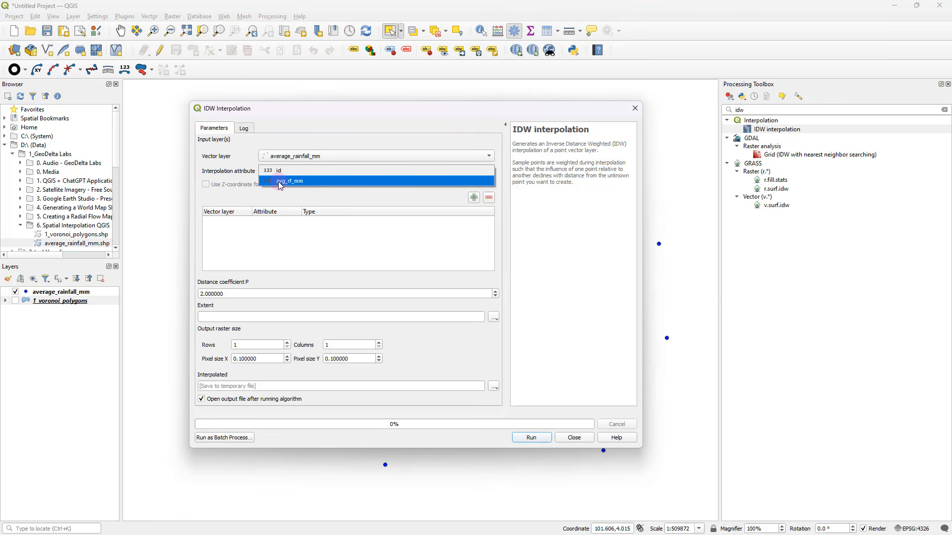
{"action": "left_click", "coordinate": [297, 181]}
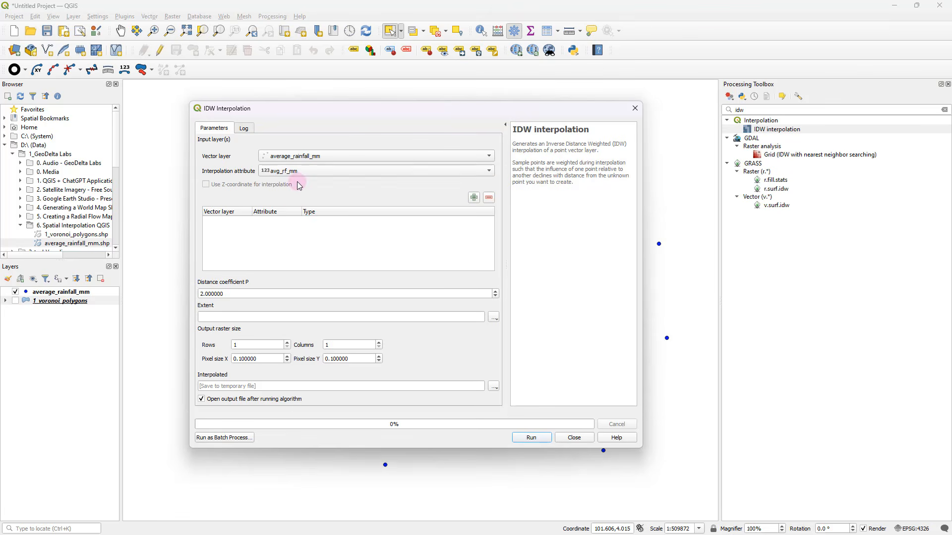
{"action": "left_click", "coordinate": [474, 199]}
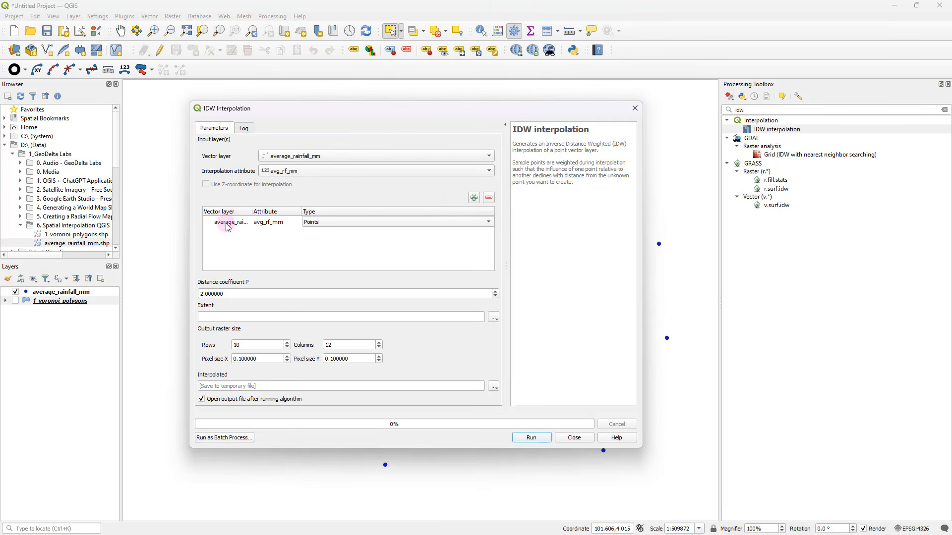
{"action": "mouse_move", "coordinate": [252, 212]}
{"action": "left_mouse_down"}
{"action": "mouse_move", "coordinate": [291, 214]}
{"action": "mouse_move", "coordinate": [271, 213]}
{"action": "left_mouse_up"}
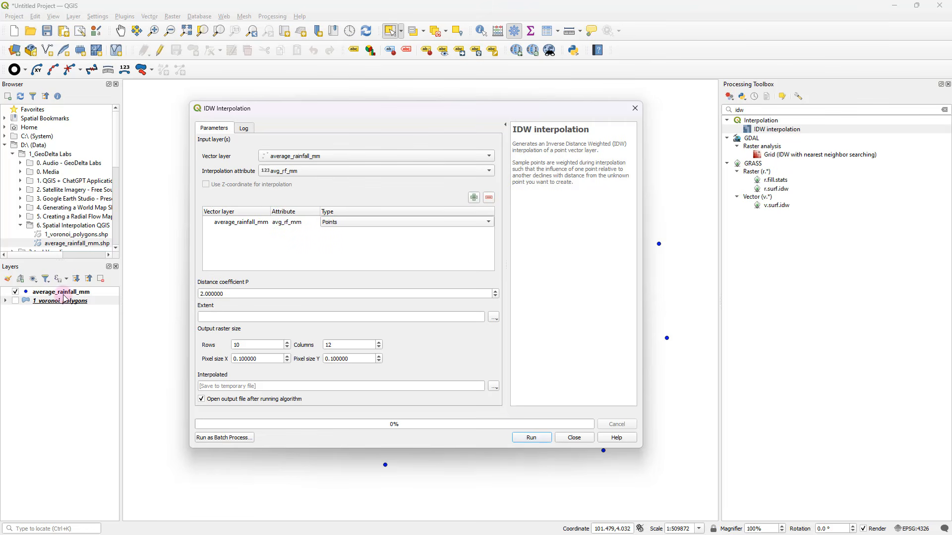
{"action": "left_click", "coordinate": [63, 296]}
{"action": "left_click", "coordinate": [287, 224]}
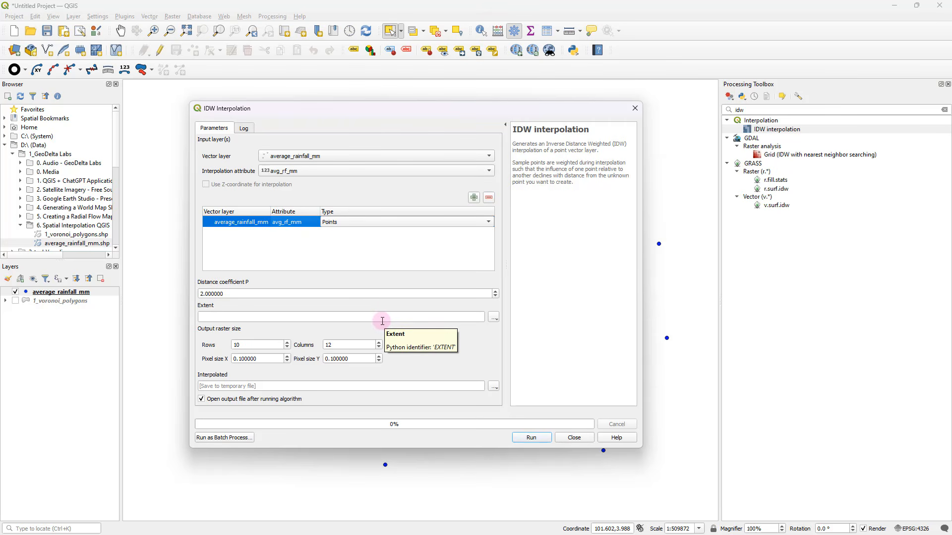
Set the interpolation extent by drawing a rectangle around all rainfall points on the canvas, about 101.60 to 103.04 and 3.30 to 4.39 degrees
{"action": "left_click_drag", "start_coordinate": [487, 109], "coordinate": [521, 124]}
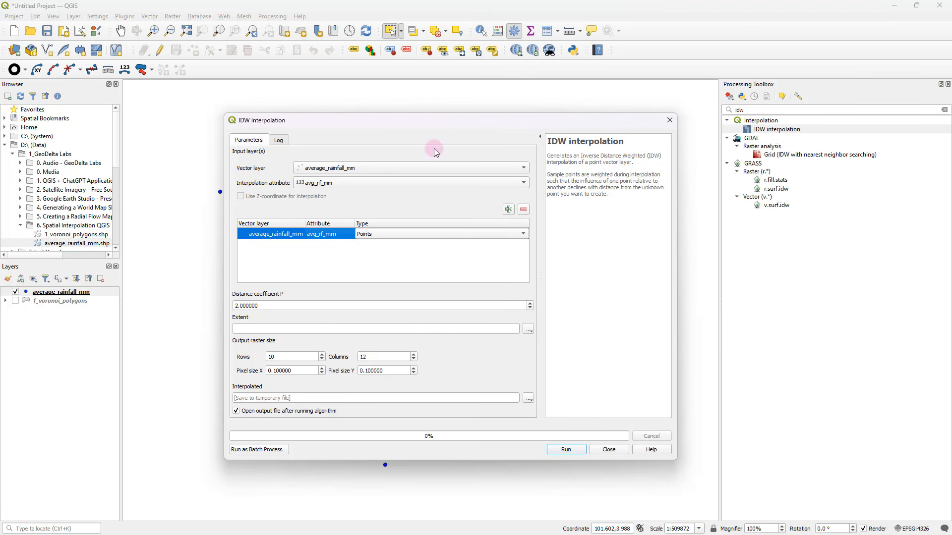
{"action": "left_click_drag", "start_coordinate": [313, 124], "coordinate": [368, 164]}
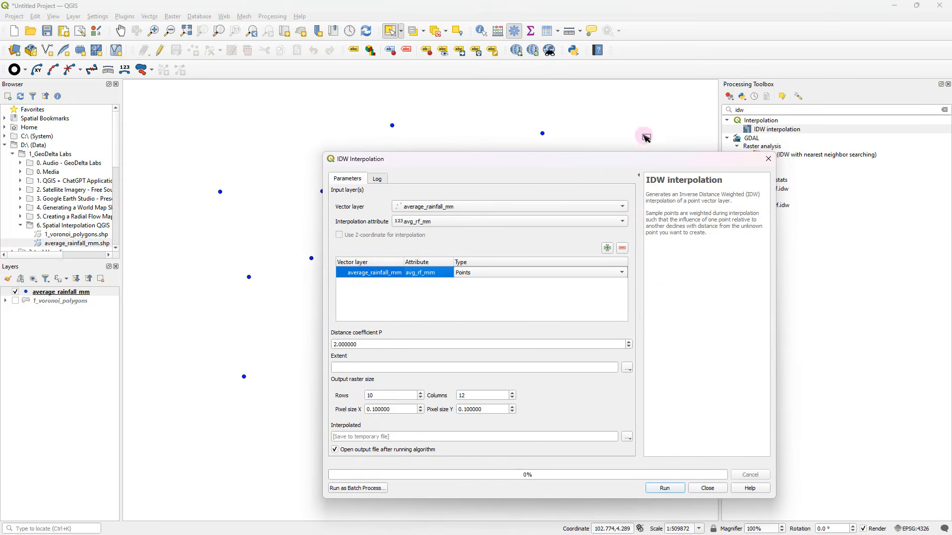
{"action": "left_click_drag", "start_coordinate": [510, 158], "coordinate": [472, 155]}
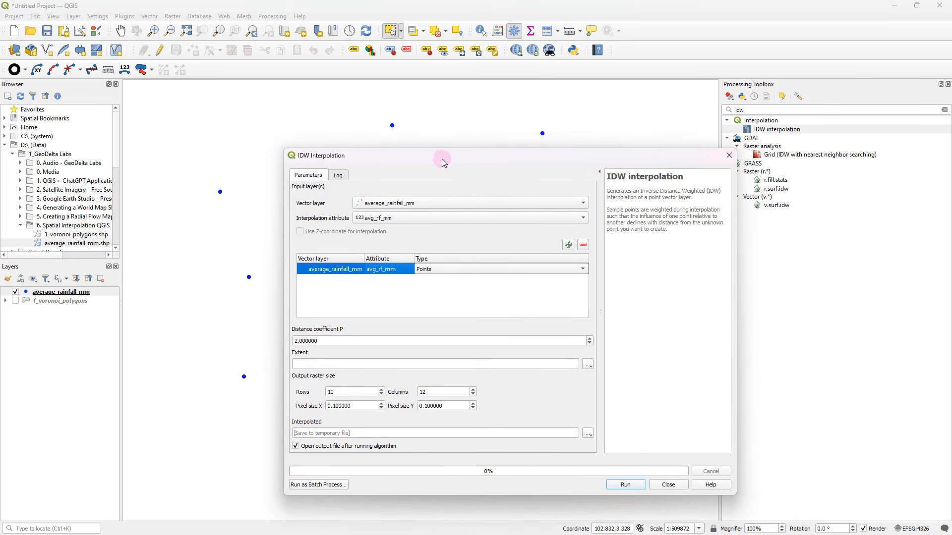
{"action": "left_click", "coordinate": [394, 124]}
{"action": "left_click", "coordinate": [588, 365]}
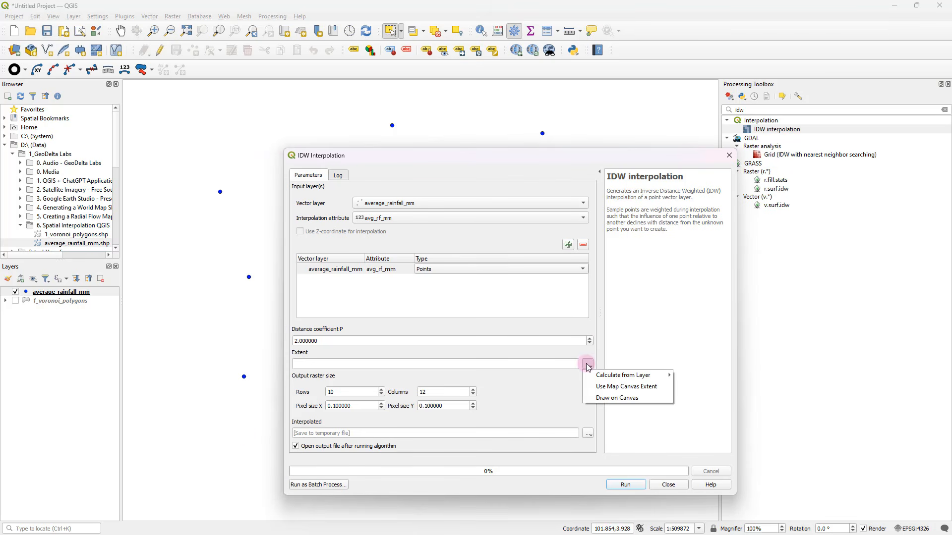
{"action": "left_click", "coordinate": [609, 402]}
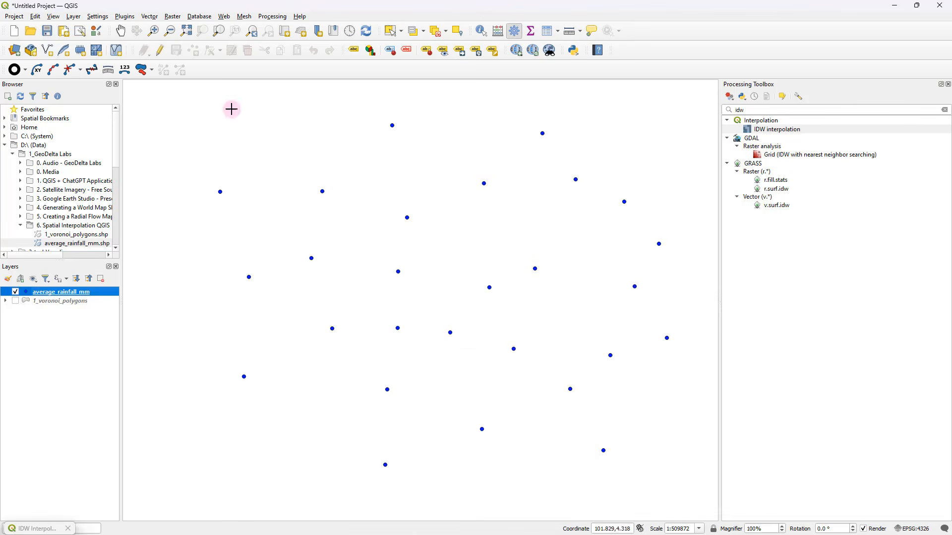
{"action": "left_click_drag", "start_coordinate": [464, 228], "coordinate": [425, 222]}
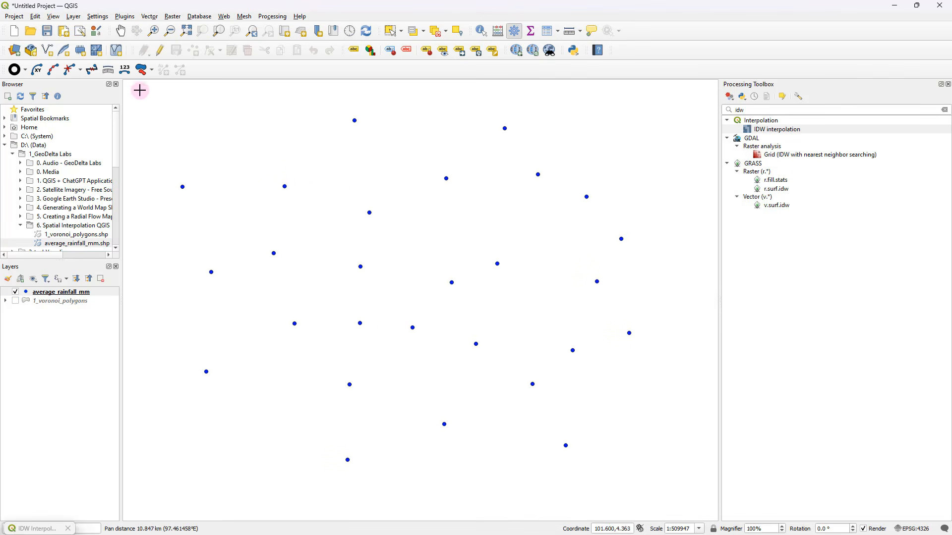
{"action": "mouse_move", "coordinate": [172, 103]}
{"action": "left_mouse_down"}
{"action": "mouse_move", "coordinate": [501, 291]}
{"action": "mouse_move", "coordinate": [657, 442]}
{"action": "mouse_move", "coordinate": [702, 510]}
{"action": "left_mouse_up"}
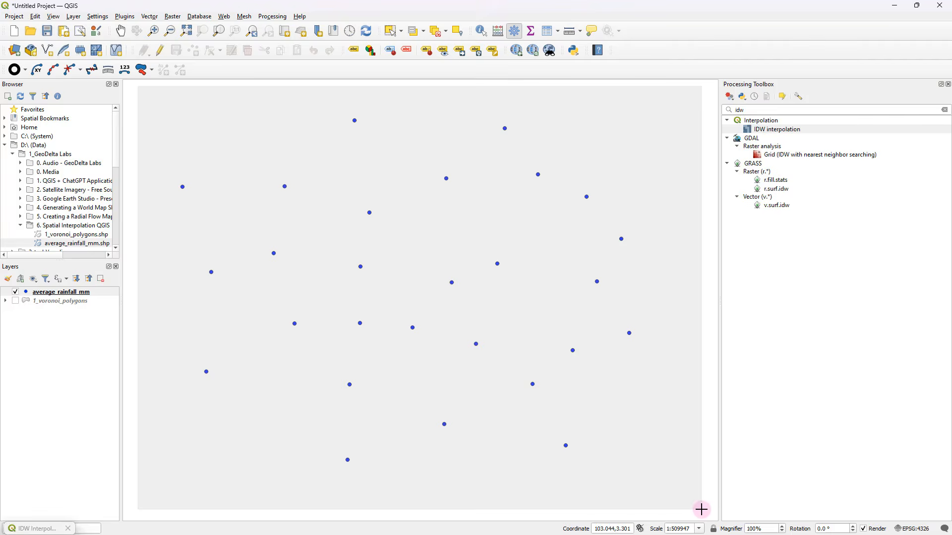
{"action": "left_click_drag", "start_coordinate": [701, 509], "coordinate": [701, 509]}
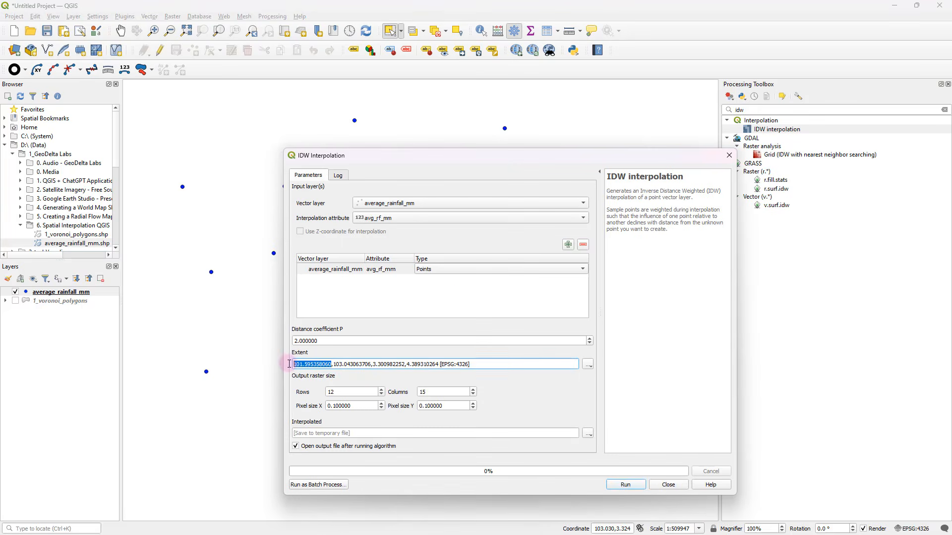
Review the extent coordinates and the output raster's pixel sizes and row count in the IDW settings
{"action": "left_click_drag", "start_coordinate": [333, 366], "coordinate": [409, 367]}
{"action": "left_click", "coordinate": [411, 364]}
{"action": "left_click_drag", "start_coordinate": [331, 365], "coordinate": [292, 365]}
{"action": "left_click", "coordinate": [327, 378]}
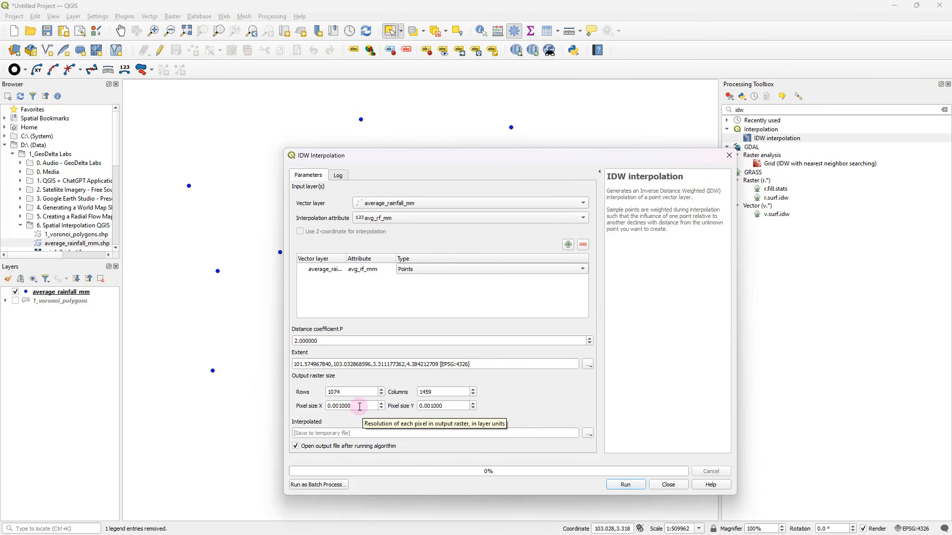
{"action": "left_click", "coordinate": [360, 407]}
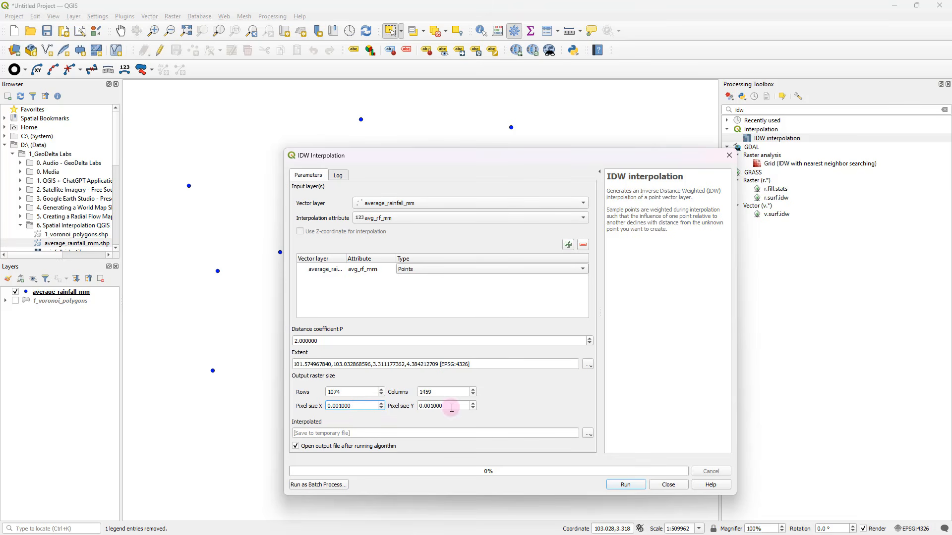
{"action": "left_click_drag", "start_coordinate": [451, 407], "coordinate": [420, 407]}
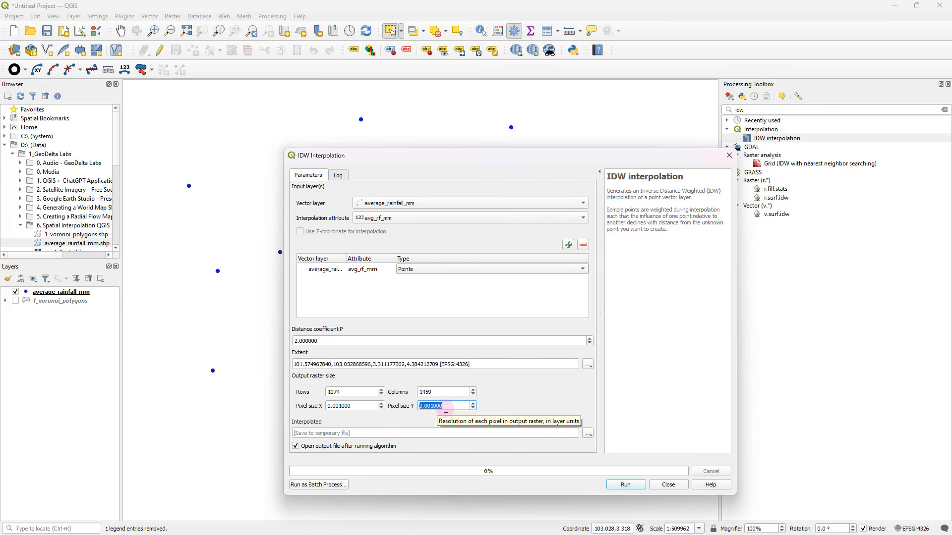
{"action": "left_click", "coordinate": [351, 392]}
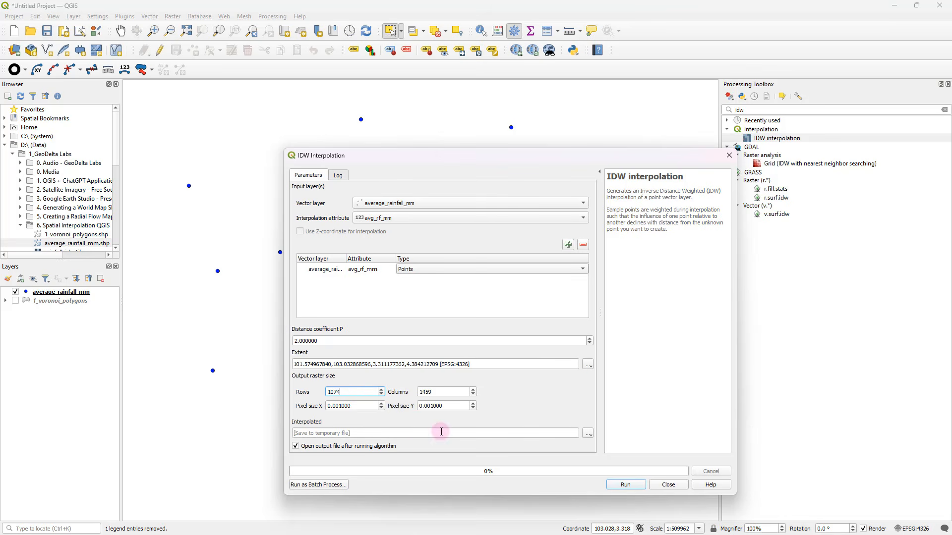
Set the interpolated output to be saved as the TIF file rainfall_idw in the 6. Spatial Interpolation QGIS folder
{"action": "left_click", "coordinate": [590, 434]}
{"action": "left_click", "coordinate": [613, 456]}
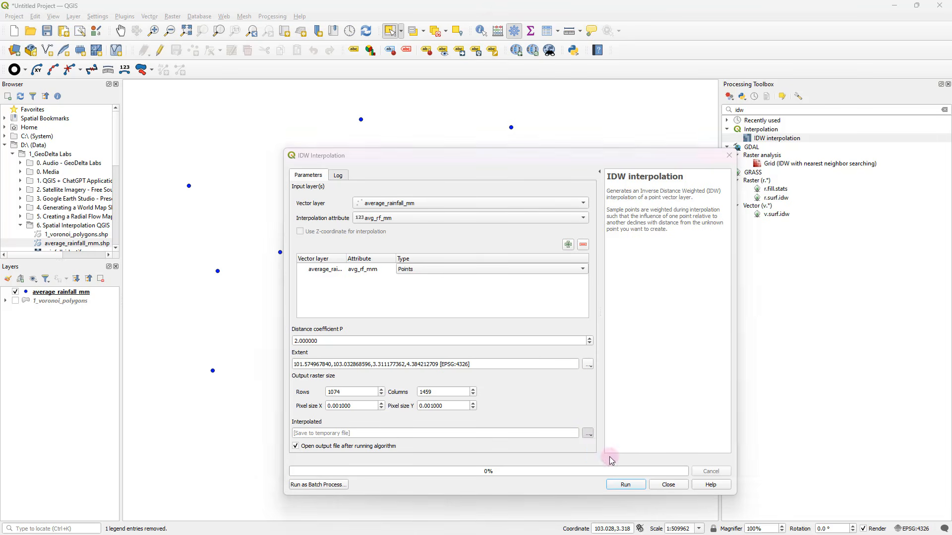
{"action": "type", "text": "rainfall_idw"}
{"action": "left_click_drag", "start_coordinate": [393, 405], "coordinate": [350, 404]}
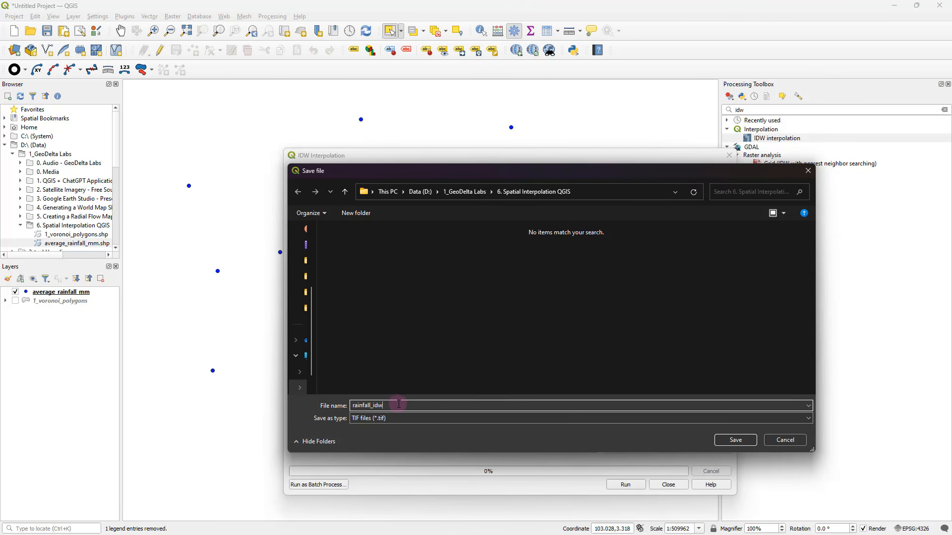
{"action": "left_click", "coordinate": [735, 439]}
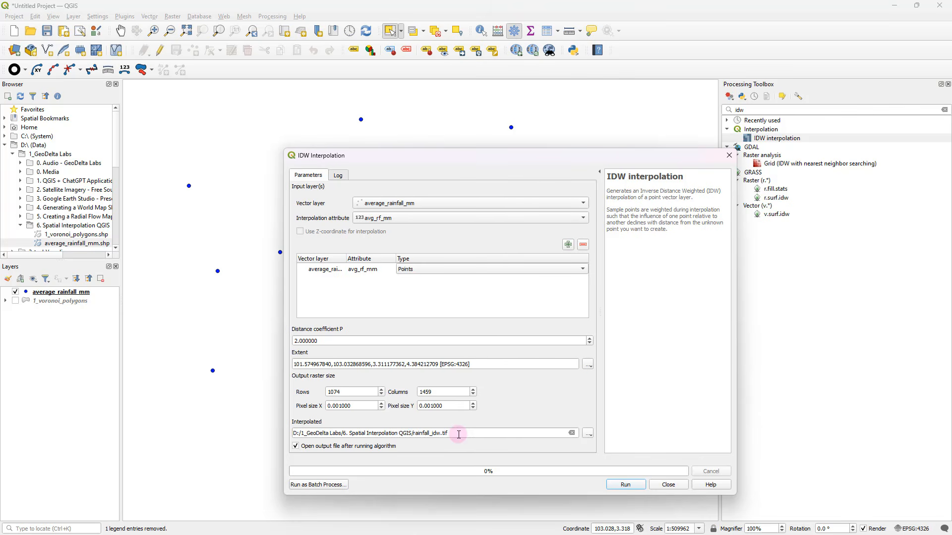
{"action": "left_click_drag", "start_coordinate": [452, 435], "coordinate": [415, 432]}
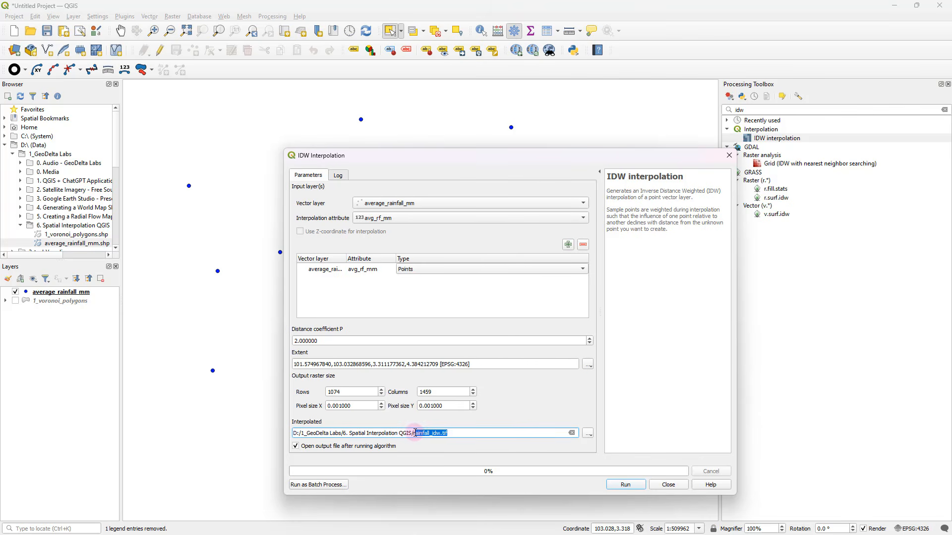
{"action": "left_click", "coordinate": [464, 433]}
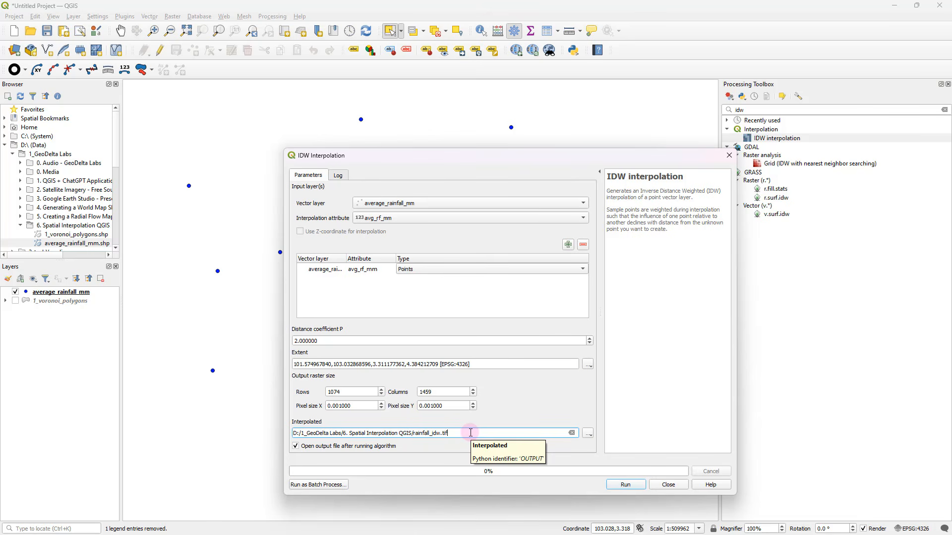
Run the IDW interpolation and close its dialog
{"action": "left_click_drag", "start_coordinate": [483, 159], "coordinate": [453, 148]}
{"action": "left_click", "coordinate": [598, 475]}
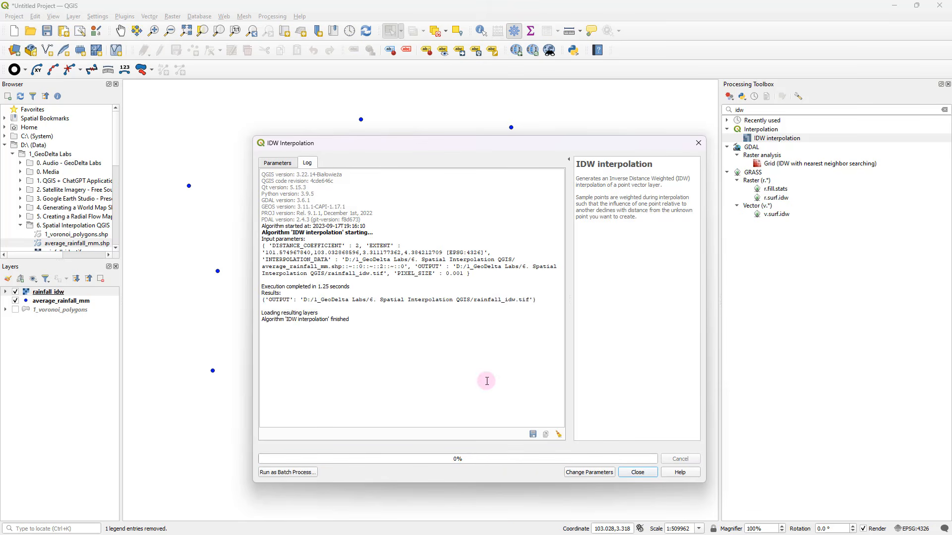
{"action": "left_click", "coordinate": [636, 471]}
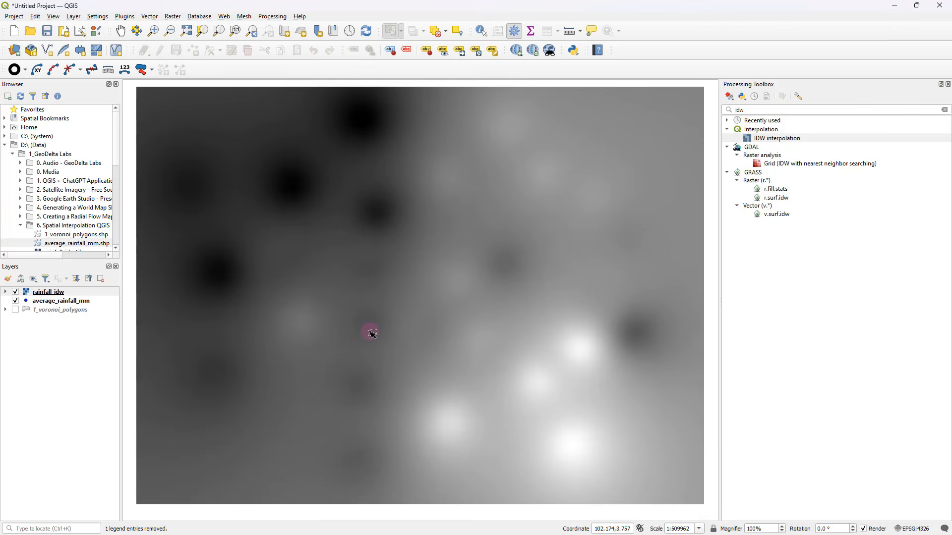
Move the average_rainfall_mm layer above rainfall_idw and close the processing toolbox
{"action": "left_click", "coordinate": [55, 300]}
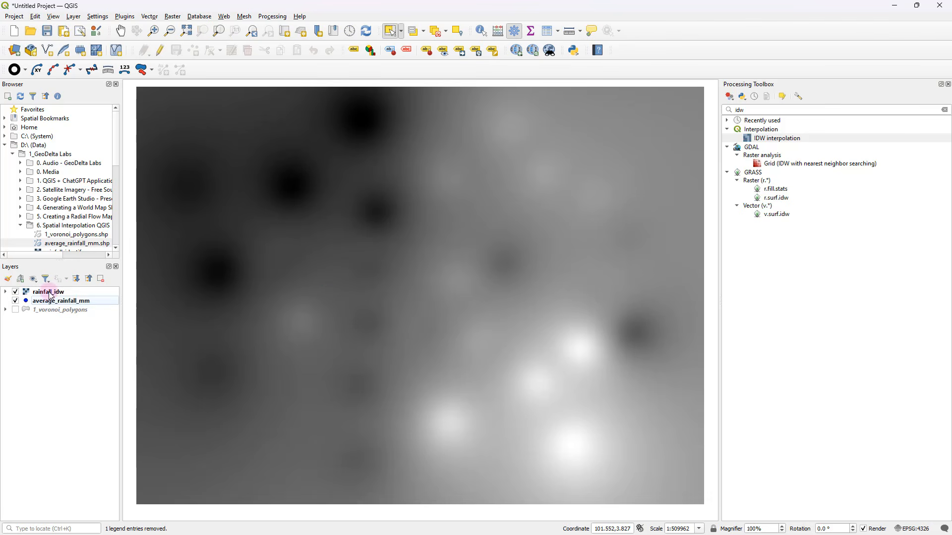
{"action": "left_click_drag", "start_coordinate": [51, 295], "coordinate": [50, 291]}
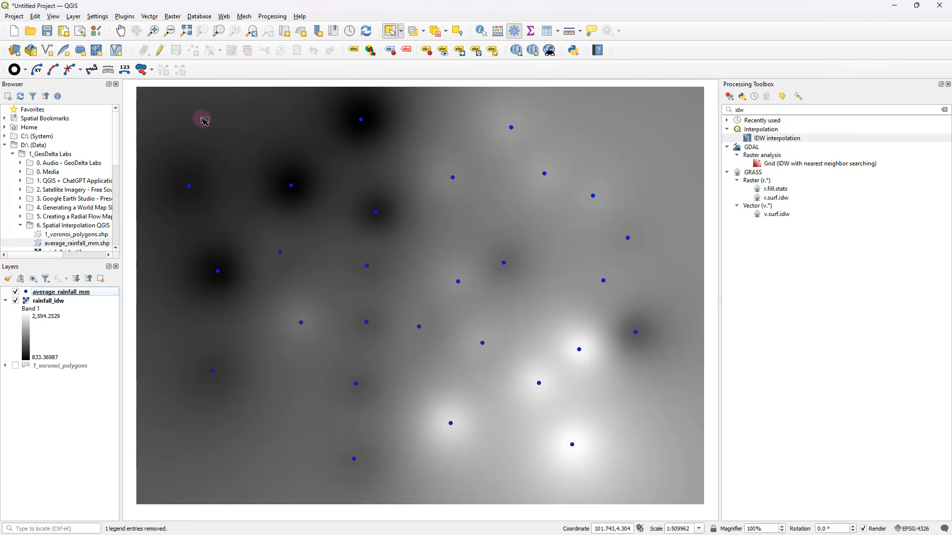
{"action": "left_click", "coordinate": [948, 84]}
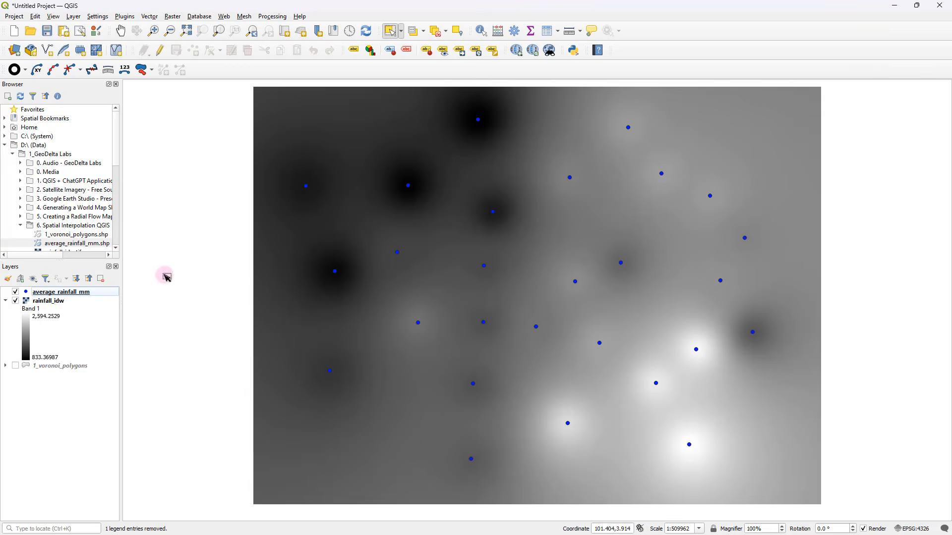
Open the symbology properties of rainfall_idw, set the render type to Singleband pseudocolor, and enlarge the properties window
{"action": "left_click", "coordinate": [49, 301]}
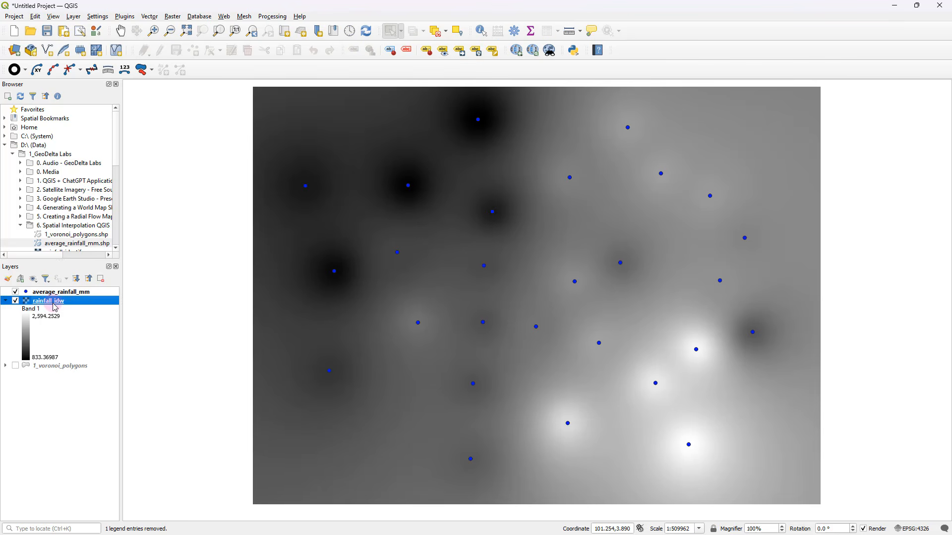
{"action": "right_click", "coordinate": [49, 303]}
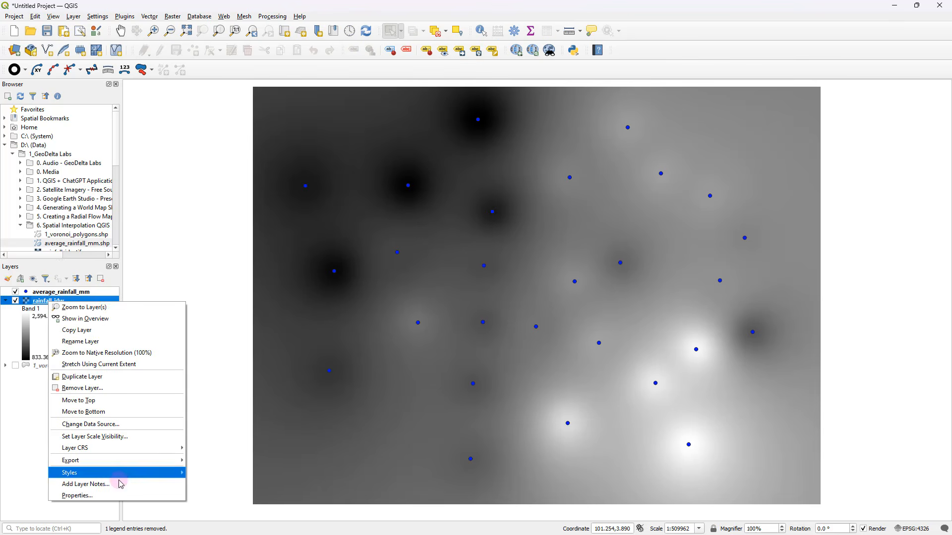
{"action": "left_click", "coordinate": [125, 496]}
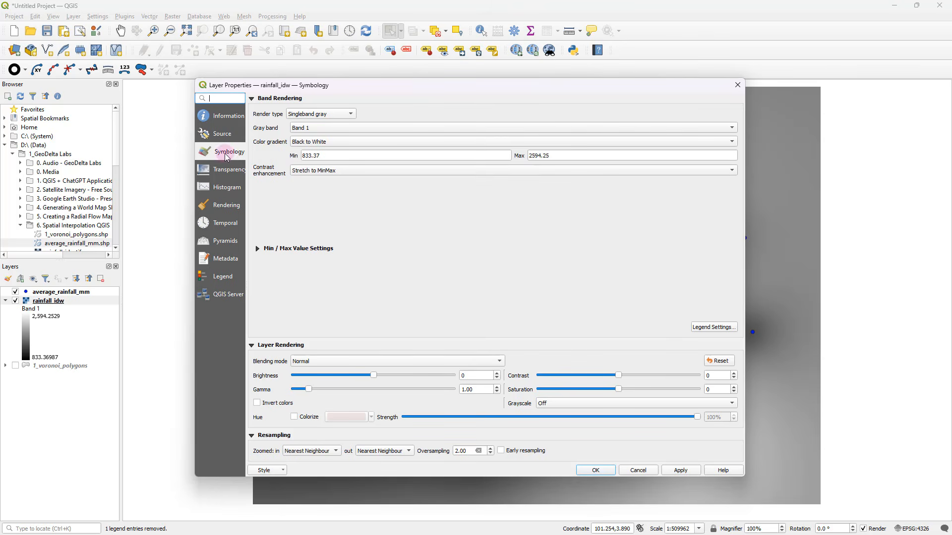
{"action": "left_click", "coordinate": [314, 115]}
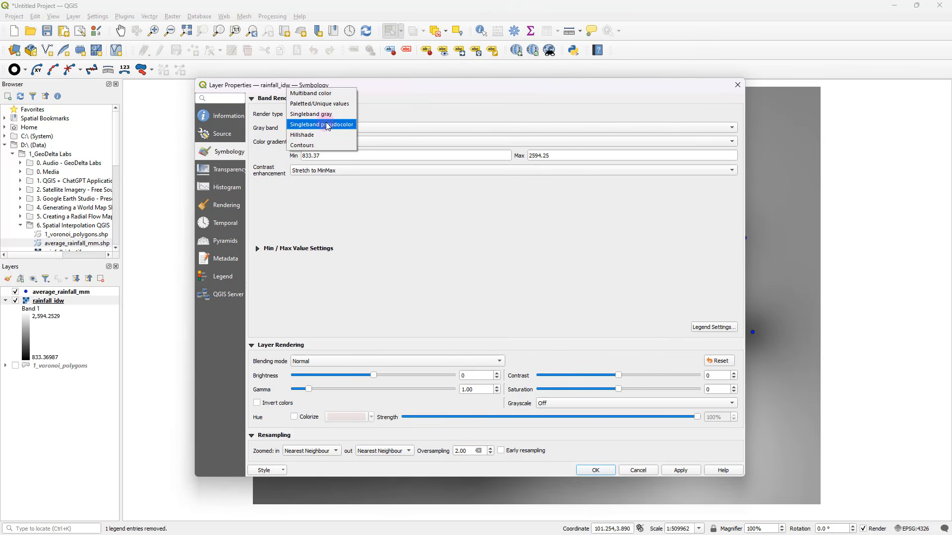
{"action": "left_click", "coordinate": [327, 129]}
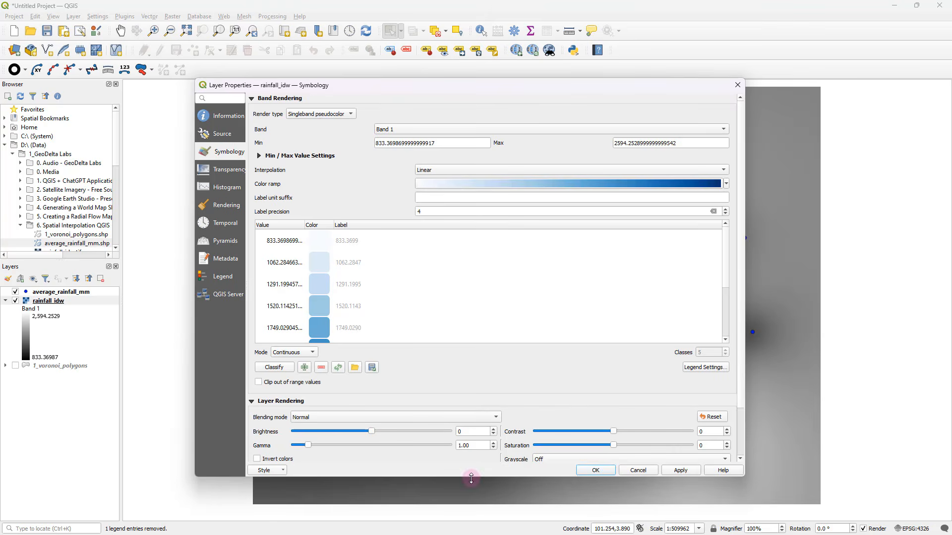
{"action": "left_click_drag", "start_coordinate": [471, 476], "coordinate": [484, 519]}
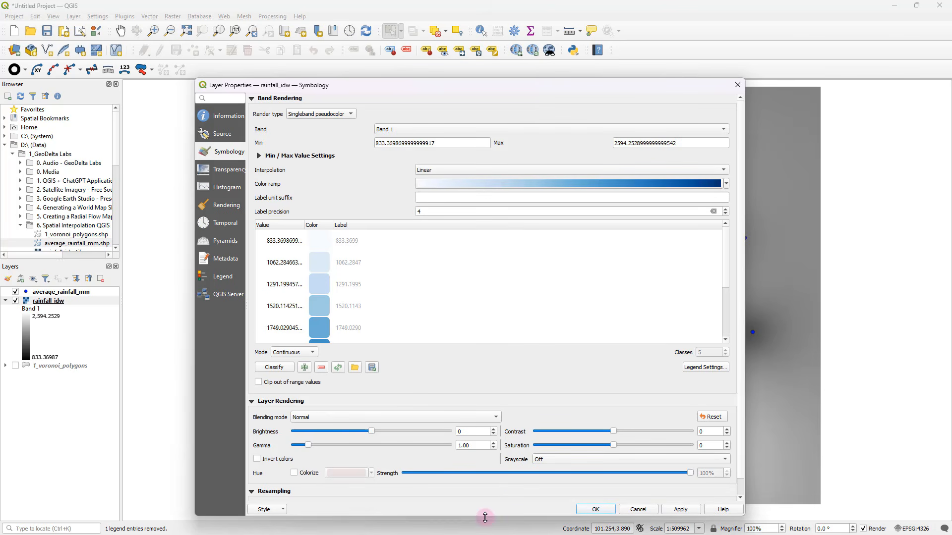
{"action": "left_click_drag", "start_coordinate": [478, 87], "coordinate": [471, 52]}
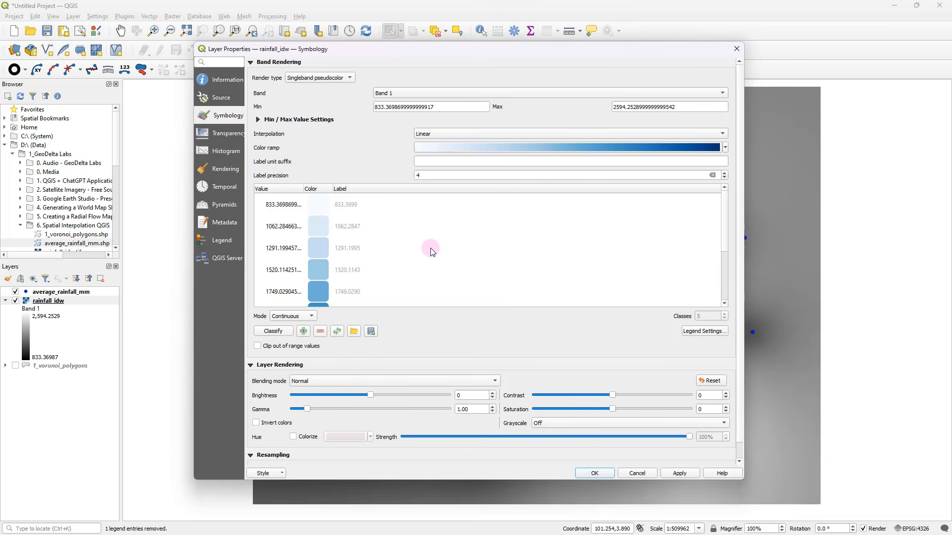
Look through the color classes and choose the Blues color ramp for the rainfall_idw raster
{"action": "scroll", "coordinate": [492, 251], "scroll_direction": "down", "scroll_amount": 4}
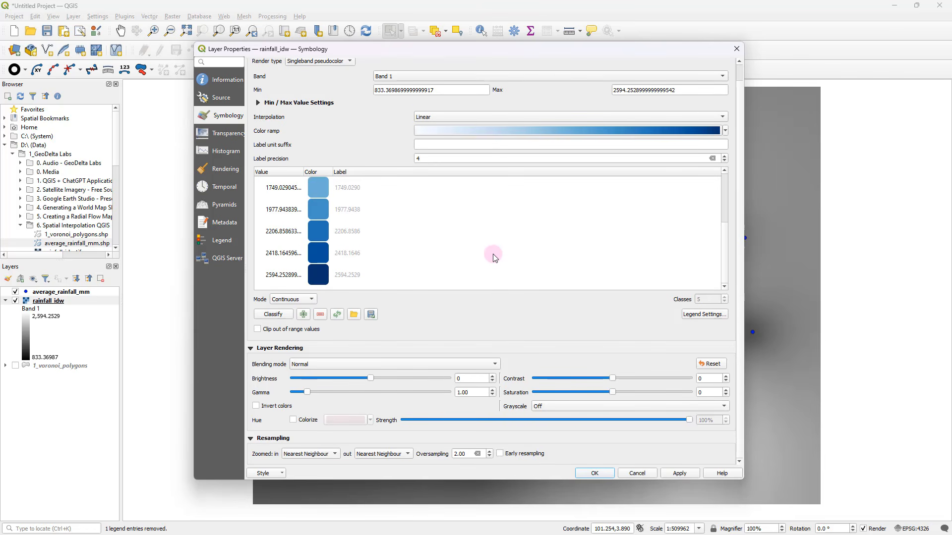
{"action": "scroll", "coordinate": [492, 254], "scroll_direction": "up", "scroll_amount": 3}
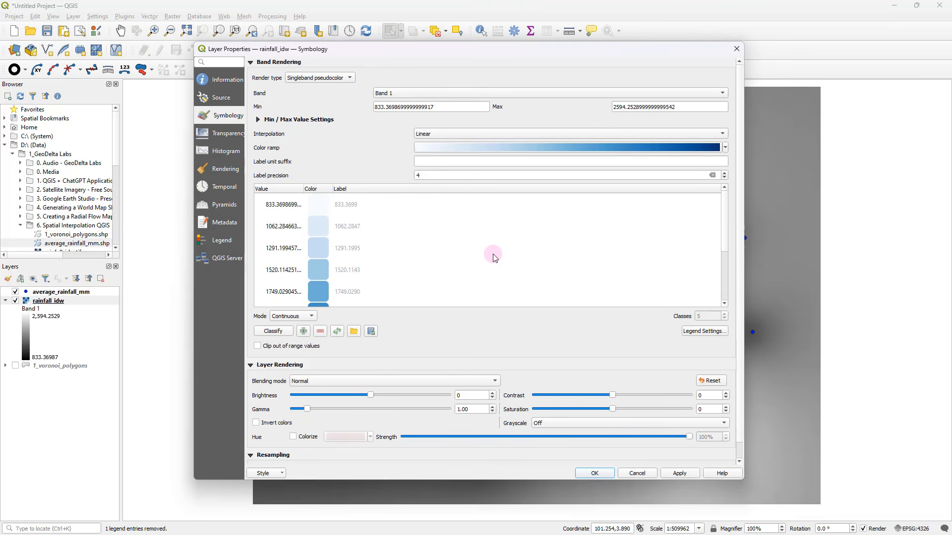
{"action": "left_click", "coordinate": [446, 147]}
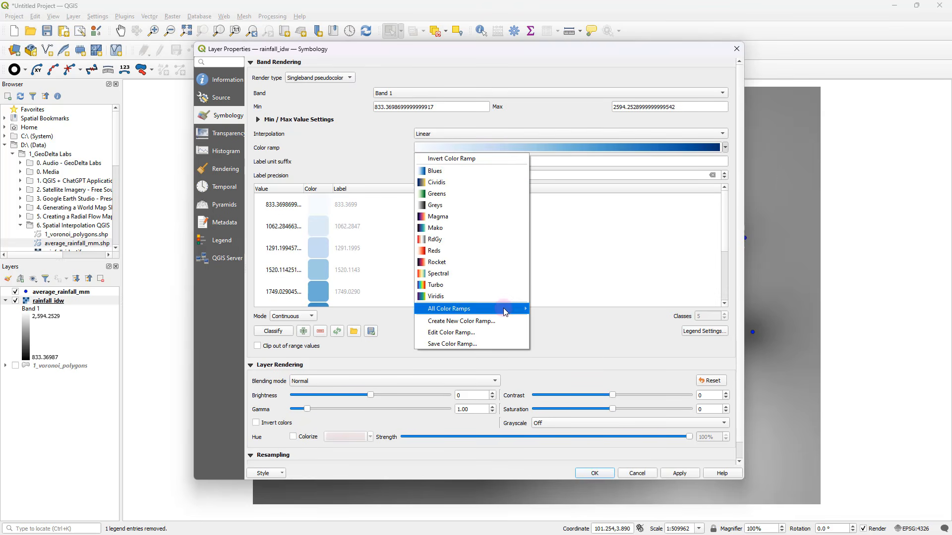
{"action": "mouse_move", "coordinate": [505, 308]}
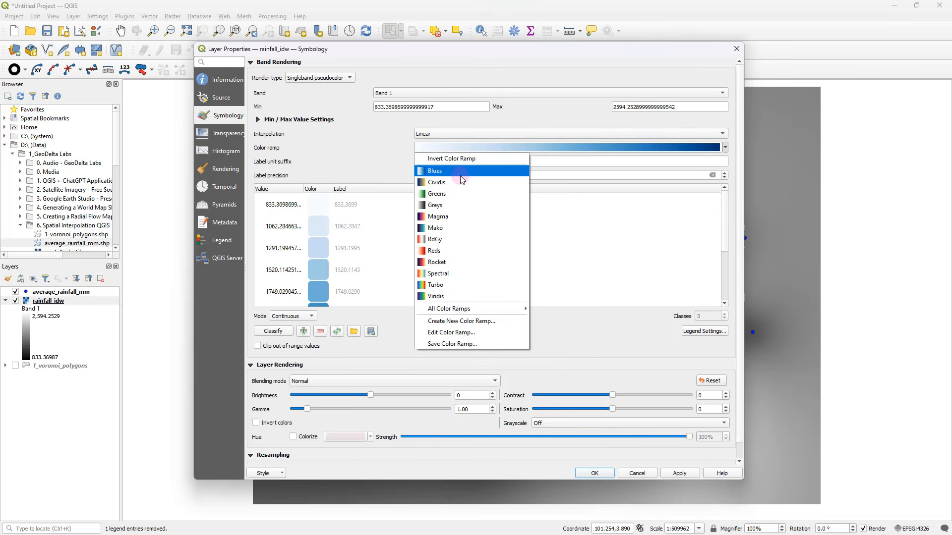
{"action": "left_click", "coordinate": [437, 172]}
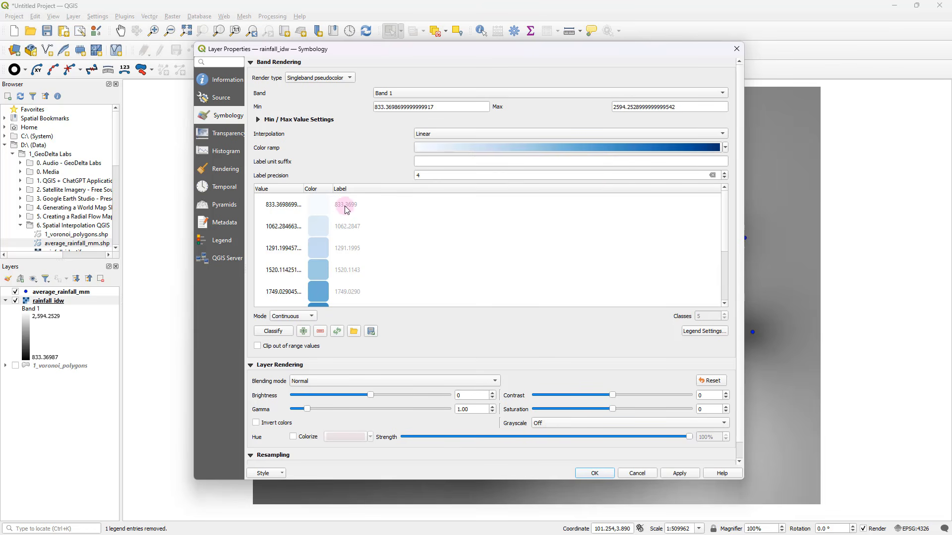
Set the label precision of rainfall_idw to 0, keep the classification mode on Continuous, and apply the styling
{"action": "left_click", "coordinate": [725, 177]}
{"action": "left_click", "coordinate": [725, 178]}
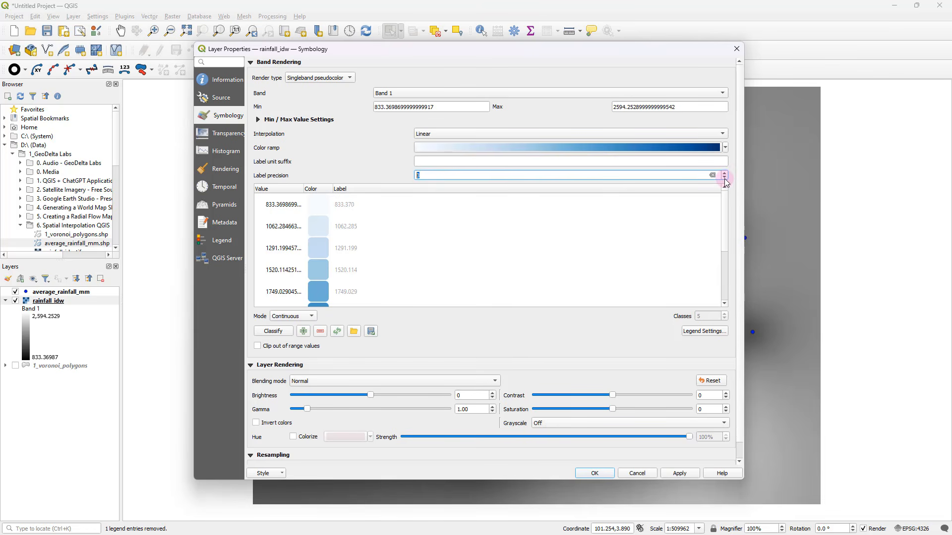
{"action": "left_click", "coordinate": [724, 178]}
{"action": "left_click", "coordinate": [298, 317]}
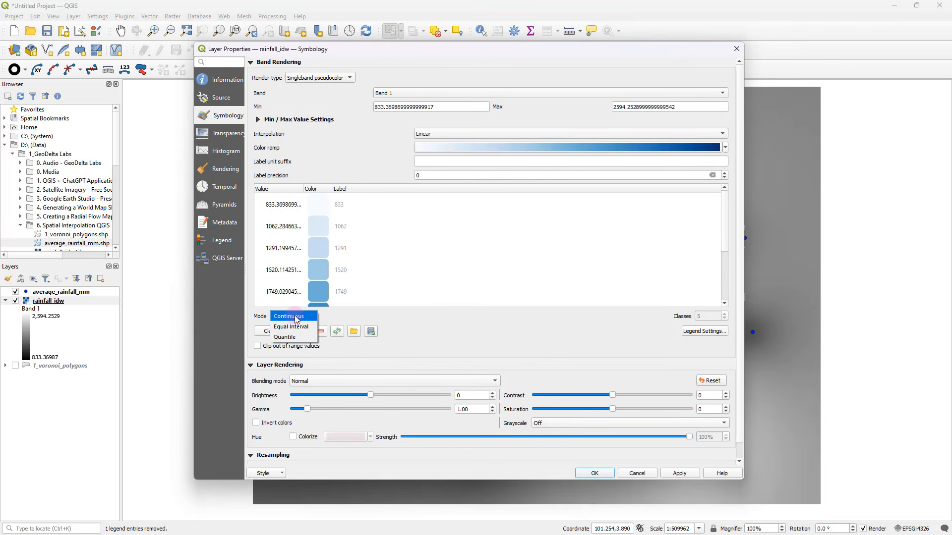
{"action": "left_click", "coordinate": [297, 317]}
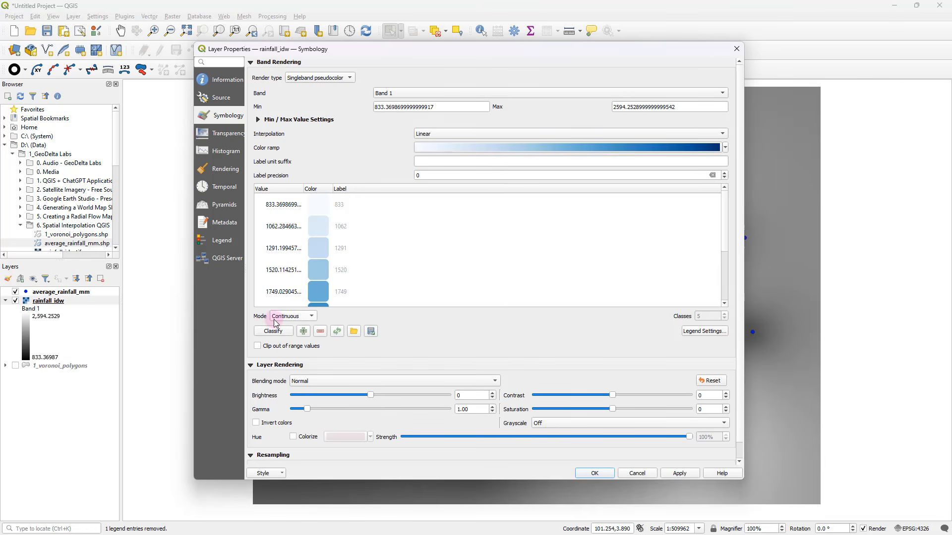
{"action": "left_click", "coordinate": [679, 474]}
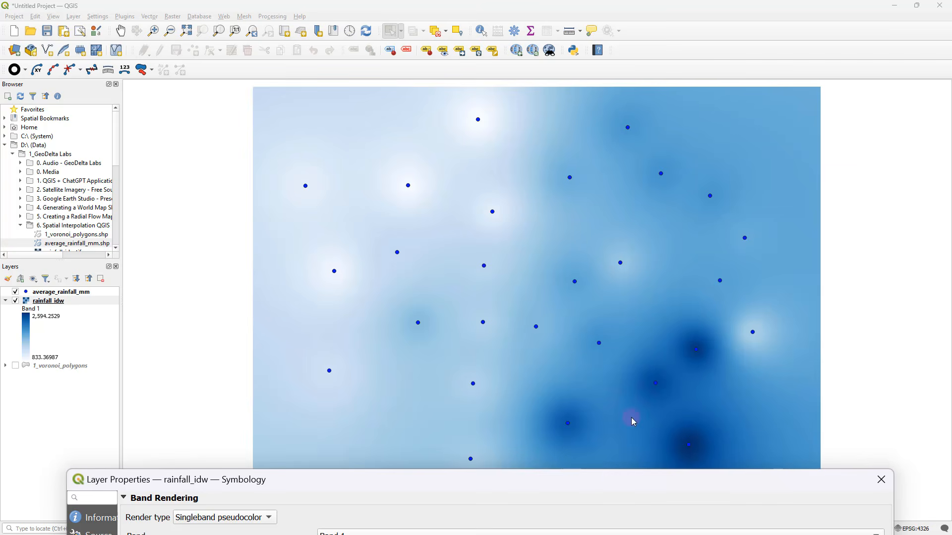
Classify the rainfall_idw raster by Quantile with 10 classes, apply the styling, and close the layer properties
{"action": "left_click_drag", "start_coordinate": [603, 477], "coordinate": [601, 37]}
{"action": "left_click", "coordinate": [352, 310]}
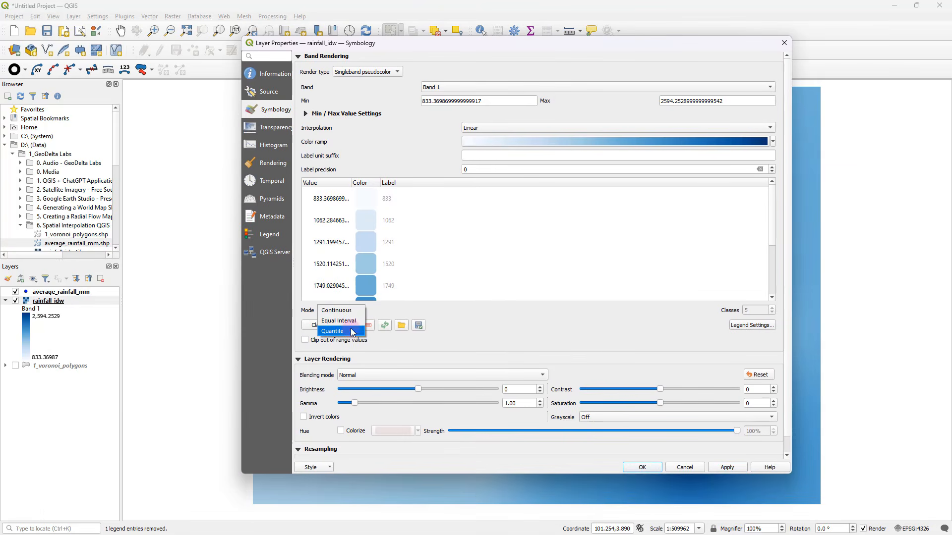
{"action": "left_click", "coordinate": [351, 331]}
{"action": "left_click_drag", "start_coordinate": [764, 309], "coordinate": [731, 316]}
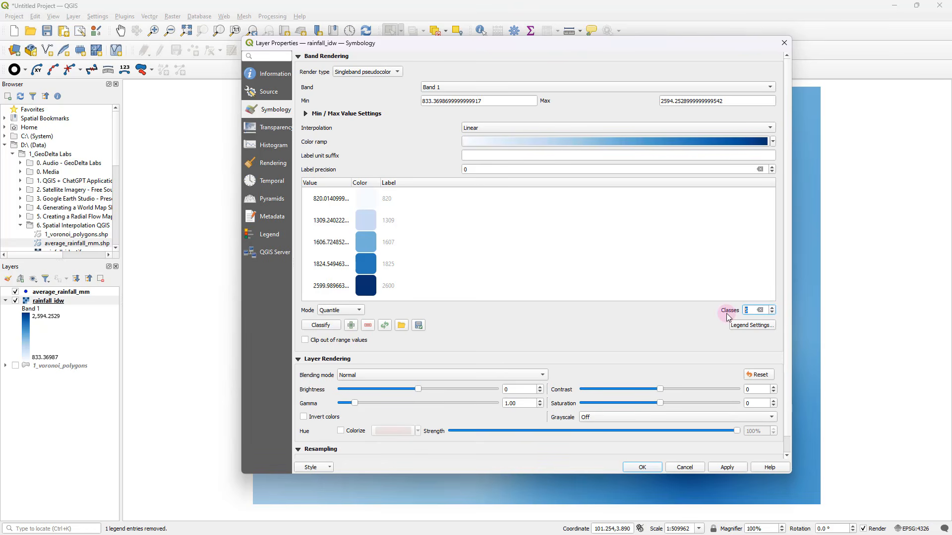
{"action": "type", "text": "10"}
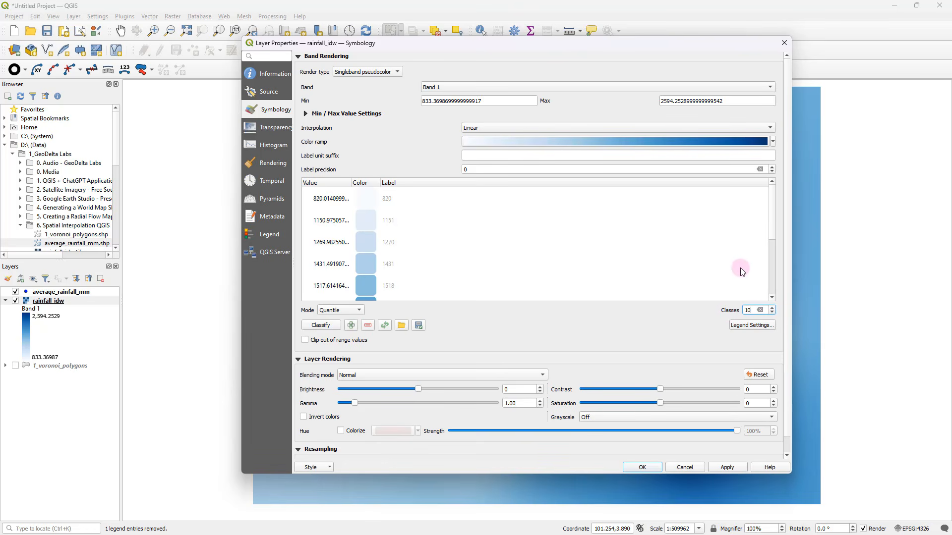
{"action": "left_click_drag", "start_coordinate": [771, 225], "coordinate": [769, 257]}
{"action": "left_click", "coordinate": [741, 467]}
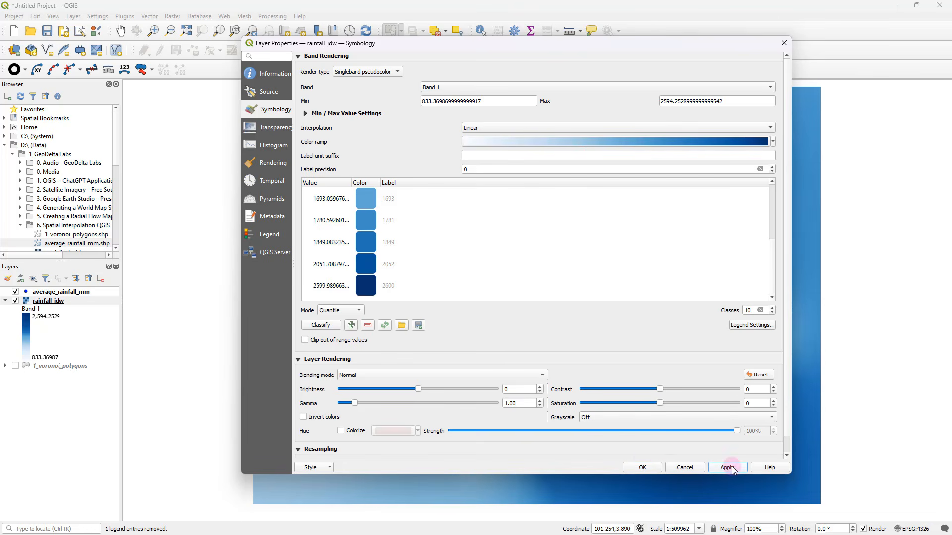
{"action": "left_click", "coordinate": [644, 462]}
{"action": "left_click", "coordinate": [722, 470]}
{"action": "left_click", "coordinate": [644, 467]}
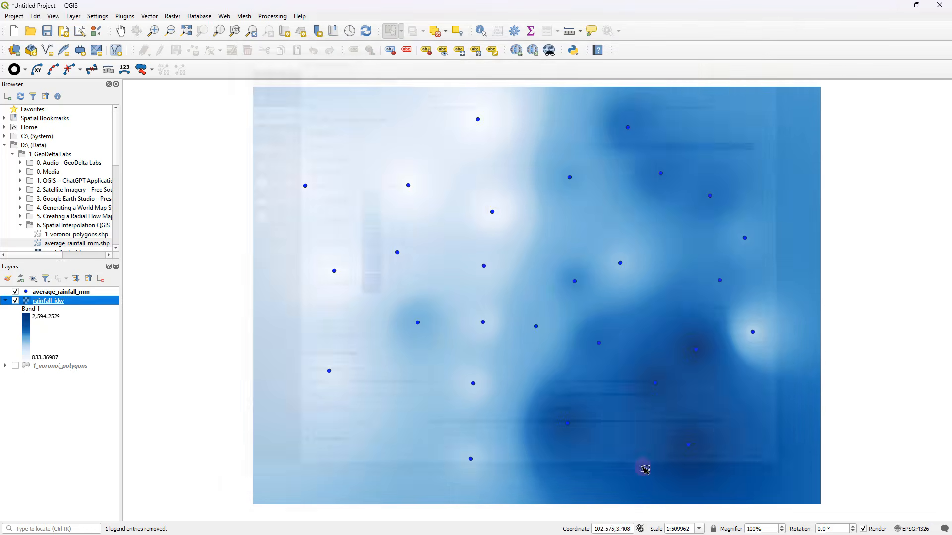
Show the 1_voronoi_polygons layer and toggle rainfall_idw off and on to compare the two interpolation results
{"action": "left_click_drag", "start_coordinate": [716, 357], "coordinate": [688, 355]}
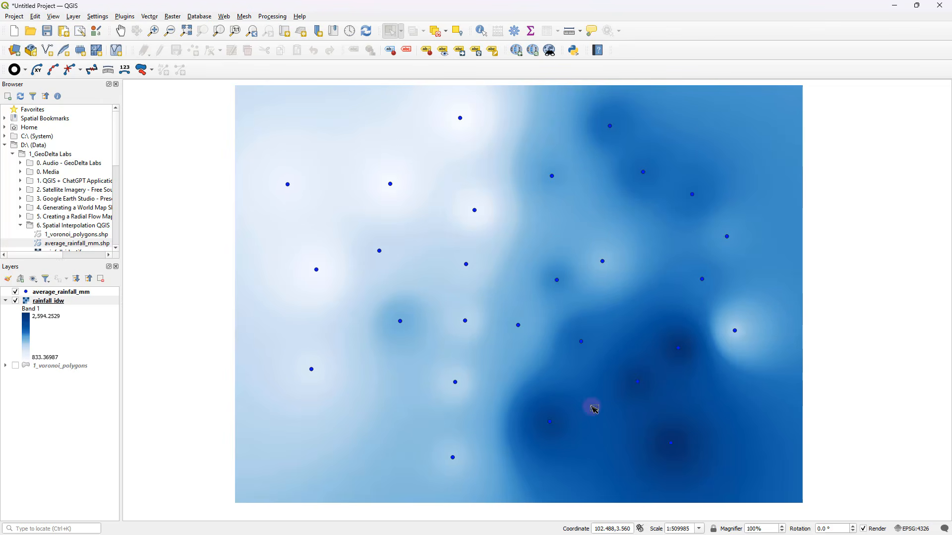
{"action": "left_click", "coordinate": [16, 367]}
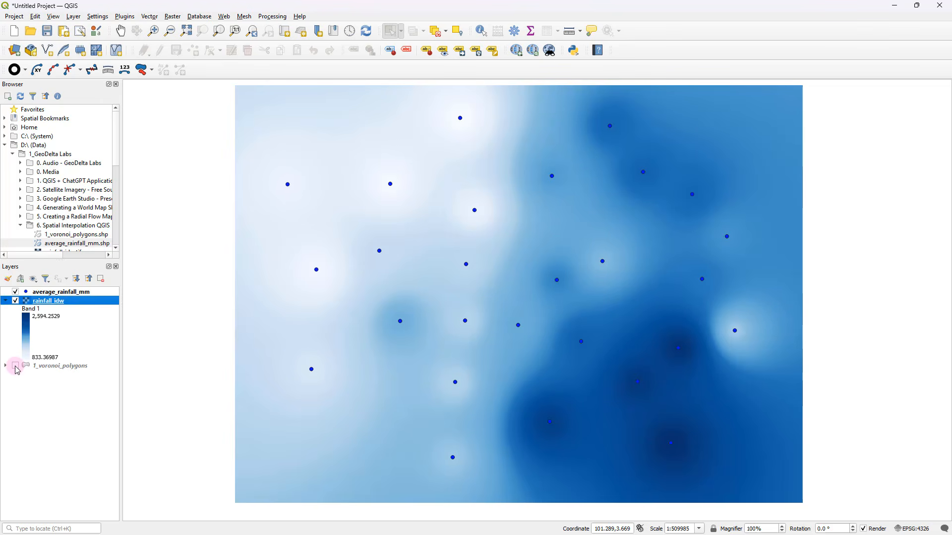
{"action": "left_click", "coordinate": [15, 301]}
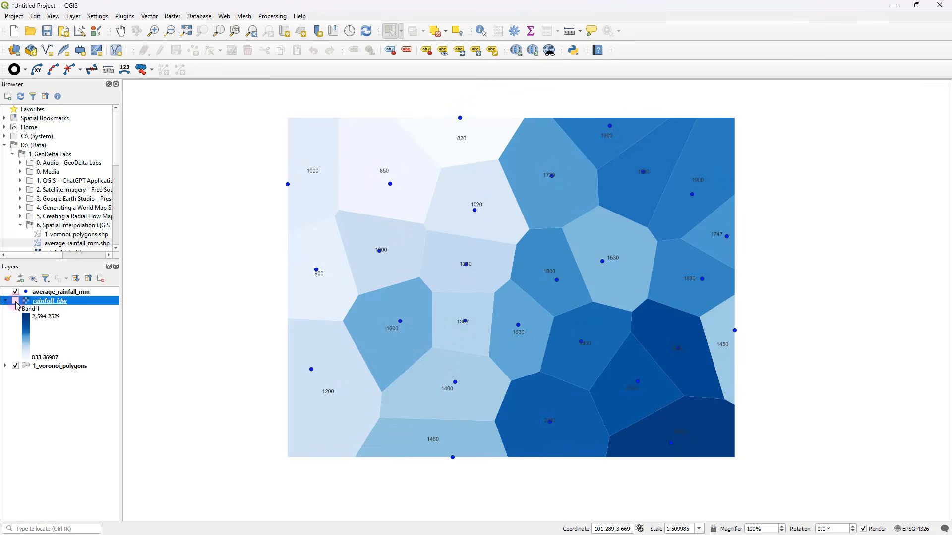
{"action": "left_click", "coordinate": [15, 300]}
{"action": "left_click", "coordinate": [15, 301]}
{"action": "left_click", "coordinate": [15, 301]}
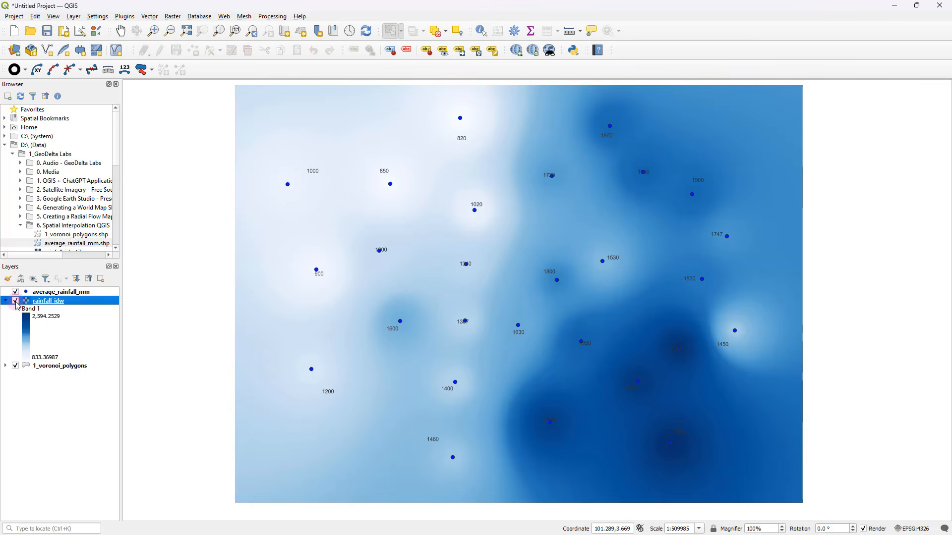
{"action": "left_click", "coordinate": [16, 301]}
{"action": "left_click", "coordinate": [16, 301]}
{"action": "left_click", "coordinate": [16, 301]}
{"action": "left_click", "coordinate": [16, 301]}
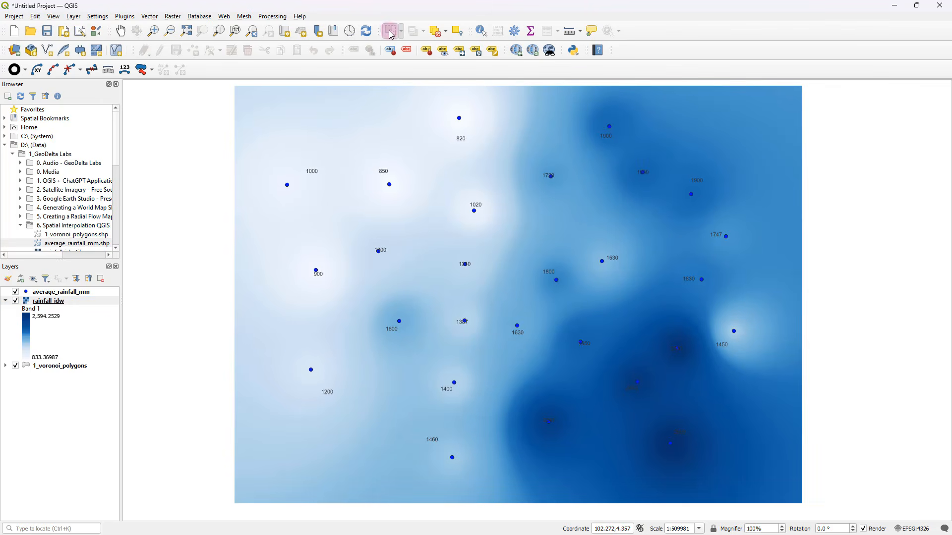
Identify the interpolated rainfall values of rainfall_idw at several locations between the stations, and close the identify results
{"action": "left_click", "coordinate": [483, 32]}
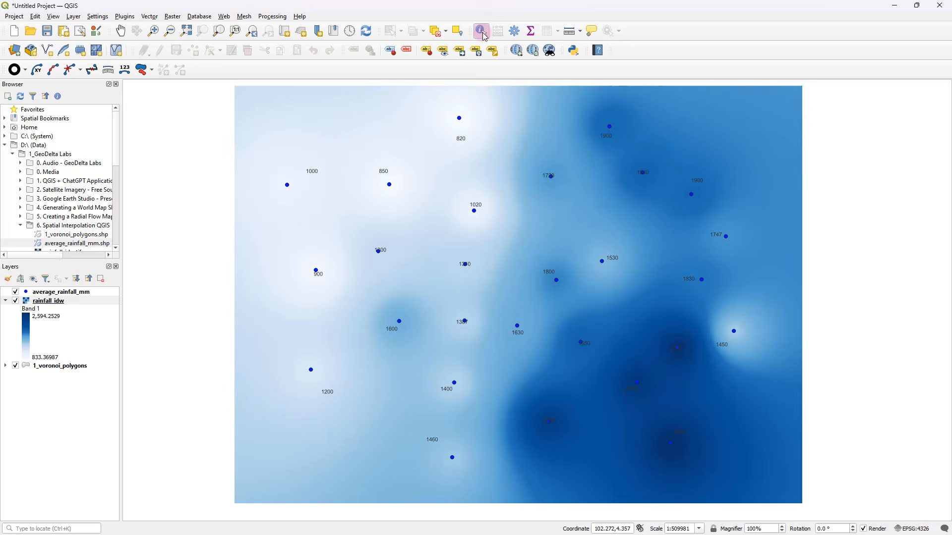
{"action": "left_click", "coordinate": [537, 227]}
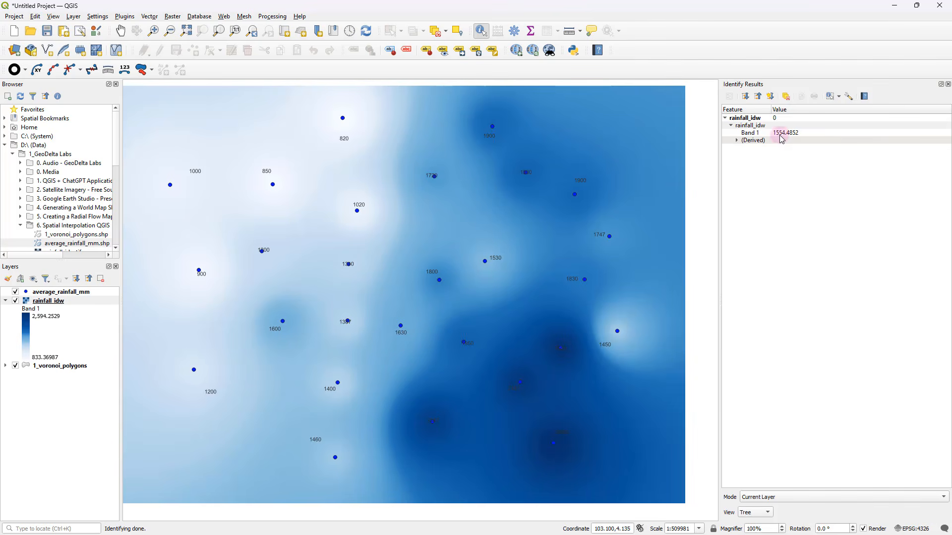
{"action": "left_click", "coordinate": [425, 230]}
{"action": "left_click", "coordinate": [476, 213]}
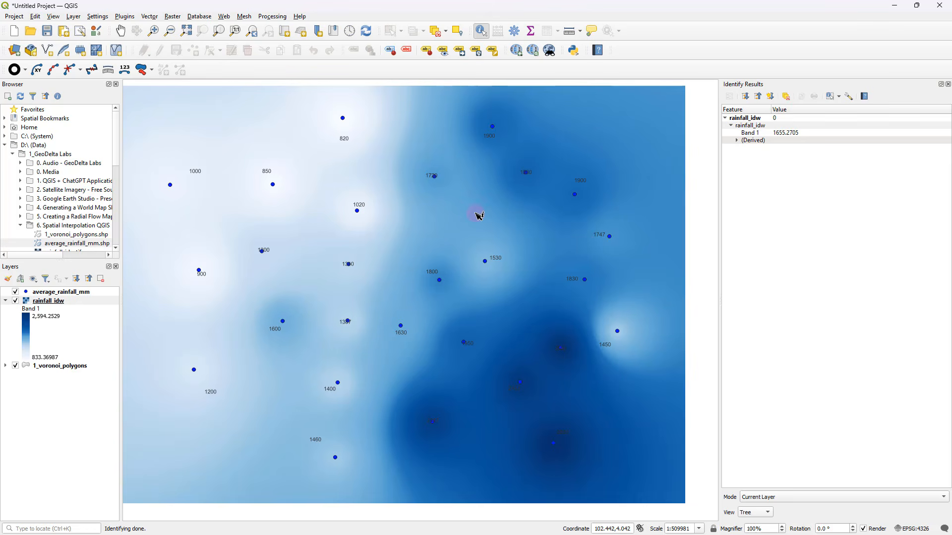
{"action": "left_click", "coordinate": [495, 182]}
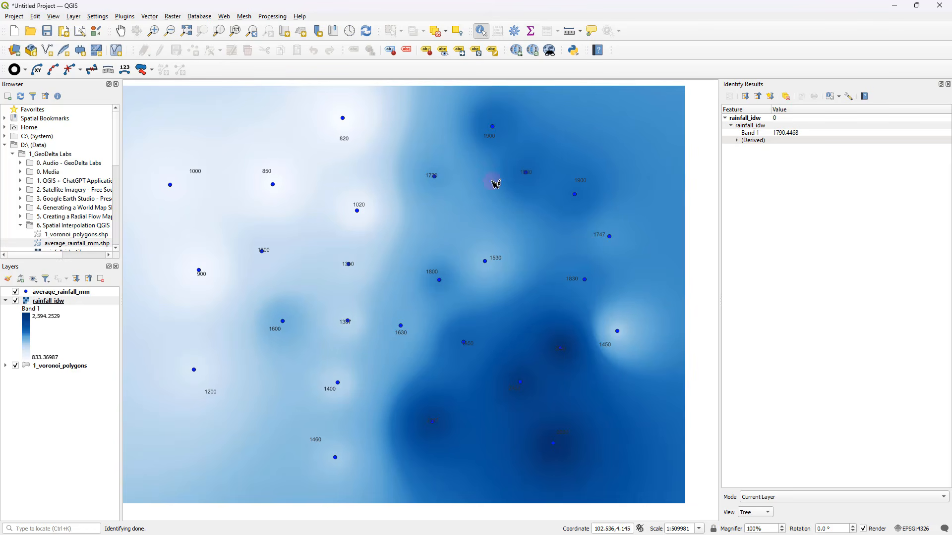
{"action": "left_click", "coordinate": [535, 252]}
{"action": "left_click", "coordinate": [550, 262]}
{"action": "left_click", "coordinate": [530, 241]}
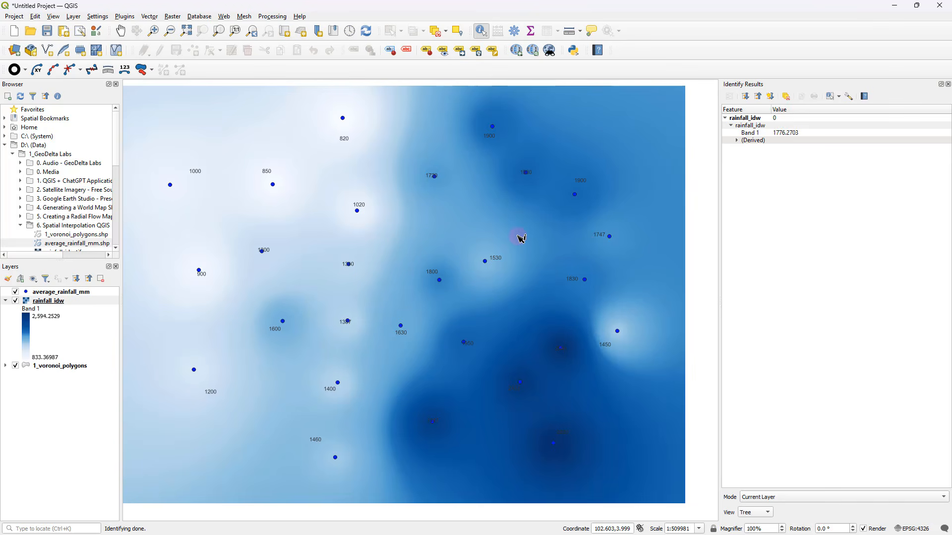
{"action": "left_click", "coordinate": [559, 235]}
{"action": "left_click", "coordinate": [489, 241]}
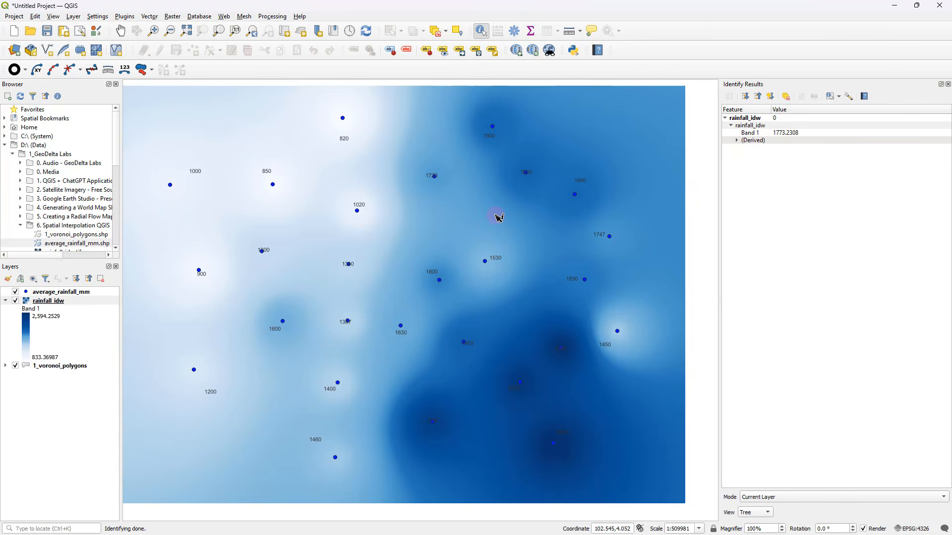
{"action": "left_click", "coordinate": [524, 232]}
{"action": "scroll", "coordinate": [529, 249], "scroll_direction": "down", "scroll_amount": 1}
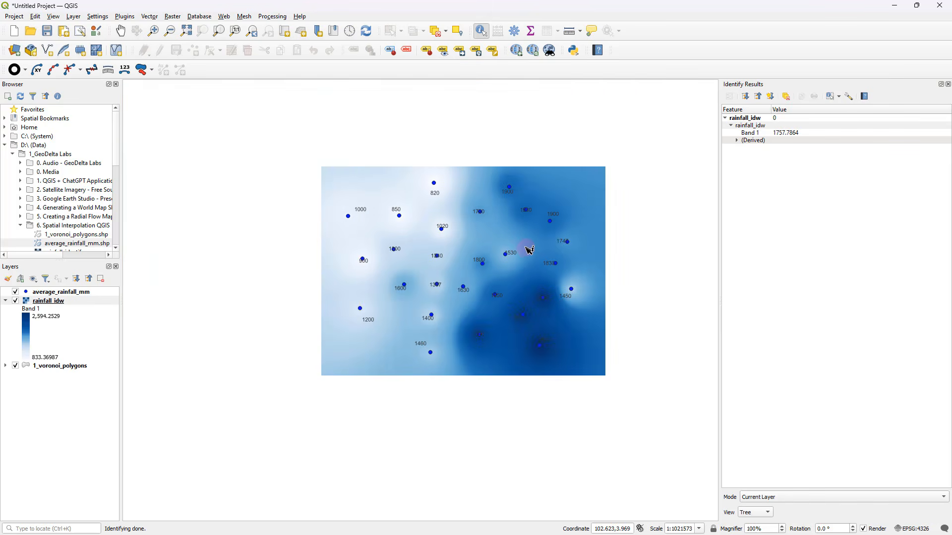
{"action": "scroll", "coordinate": [529, 250], "scroll_direction": "up", "scroll_amount": 1}
{"action": "left_click_drag", "start_coordinate": [510, 223], "coordinate": [531, 230]}
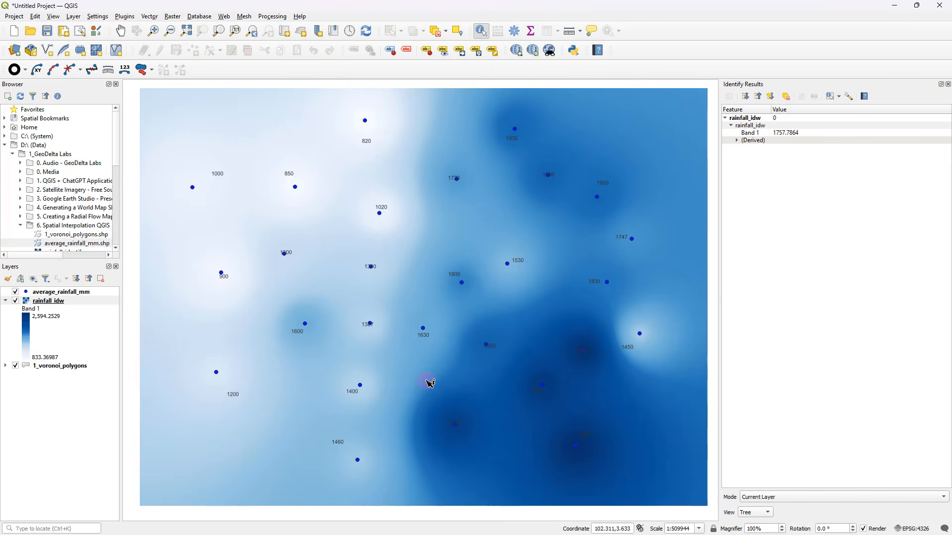
{"action": "left_click", "coordinate": [948, 84]}
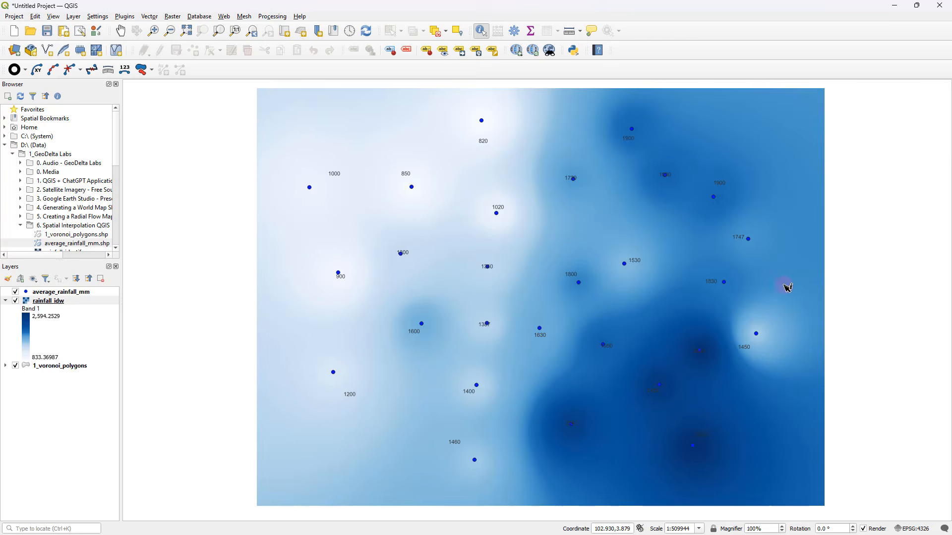
{"action": "left_click_drag", "start_coordinate": [784, 288], "coordinate": [762, 287]}
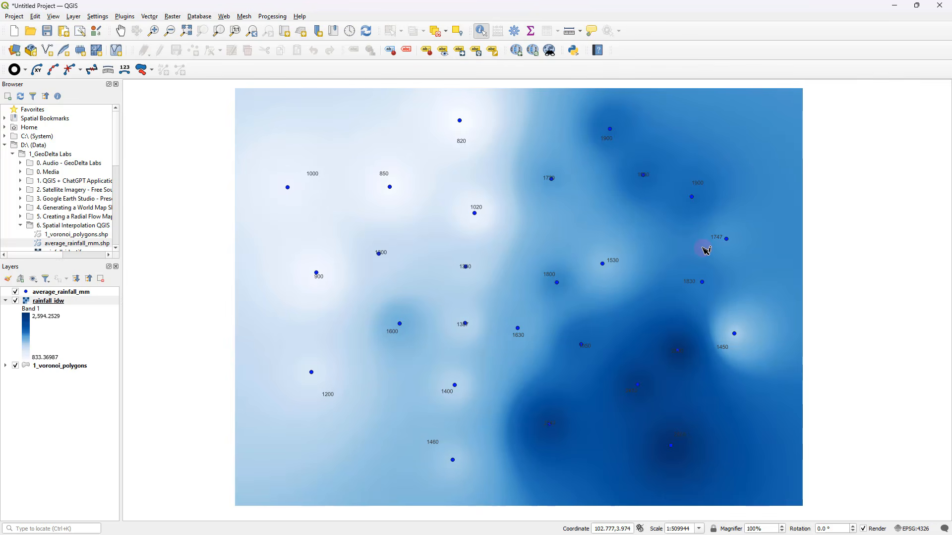
{"action": "left_click_drag", "start_coordinate": [671, 259], "coordinate": [626, 251]}
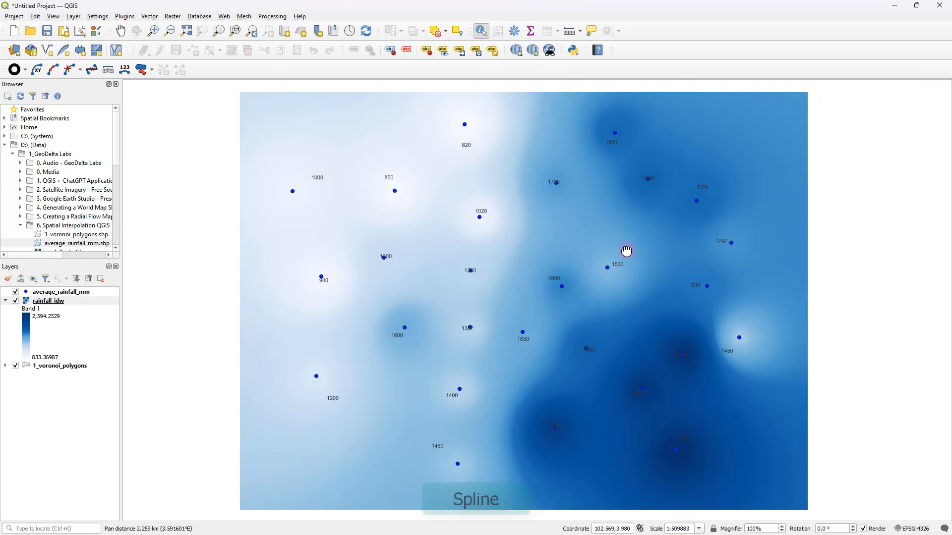
{"action": "left_click_drag", "start_coordinate": [496, 207], "coordinate": [466, 213]}
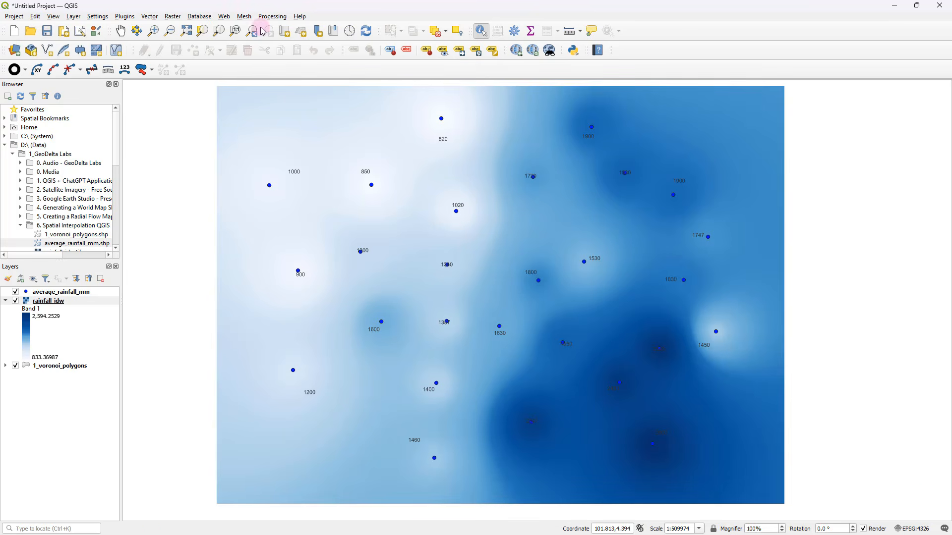
Search the processing toolbox for "spline" and open the SAGA Thin Plate Spline tool
{"action": "left_click", "coordinate": [272, 17]}
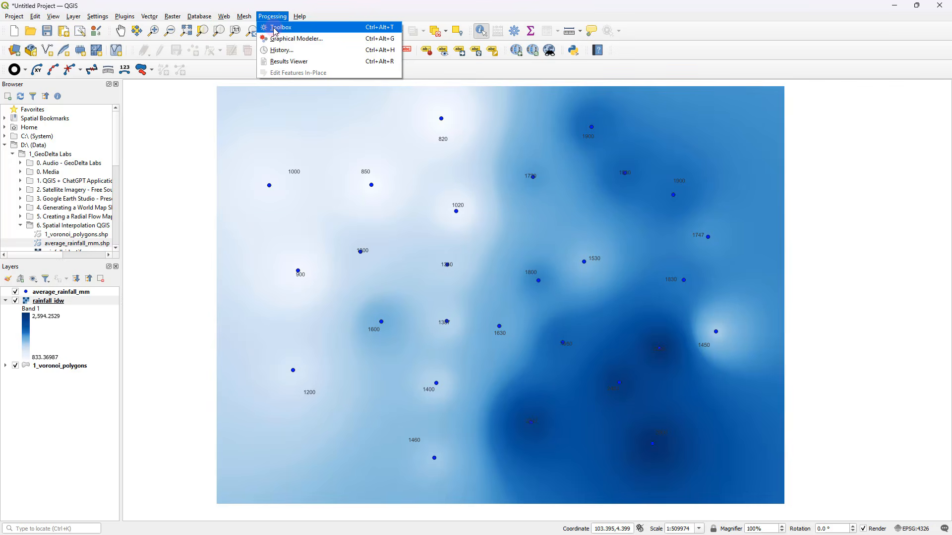
{"action": "left_click", "coordinate": [276, 28]}
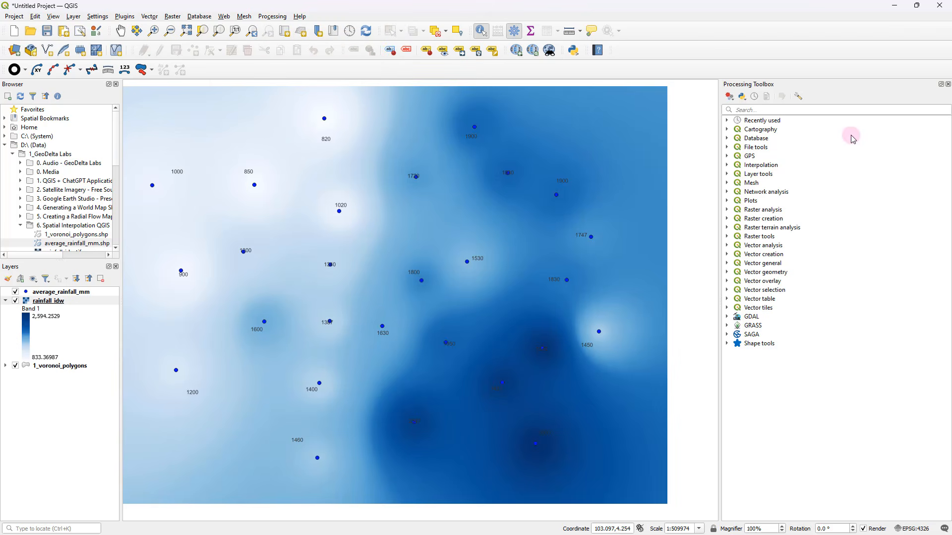
{"action": "left_click", "coordinate": [767, 109]}
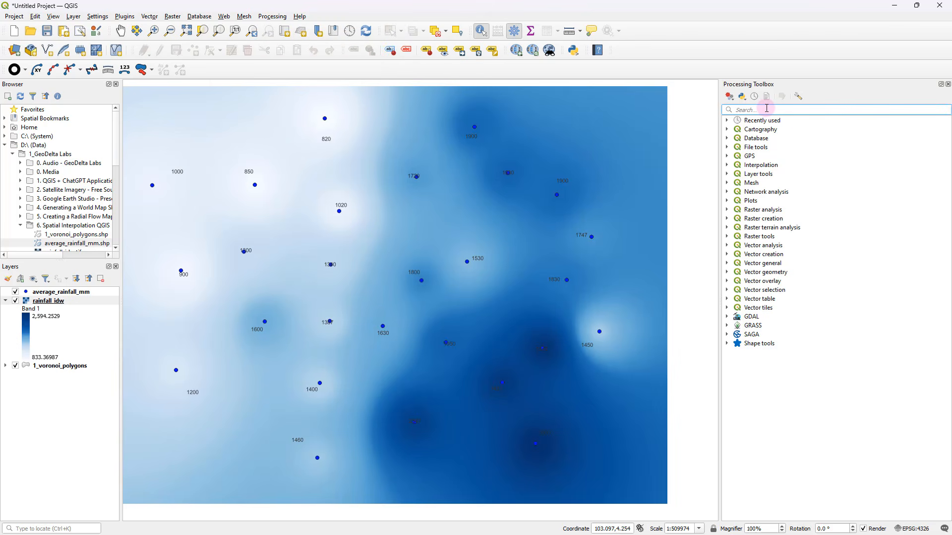
{"action": "type", "text": "spline"}
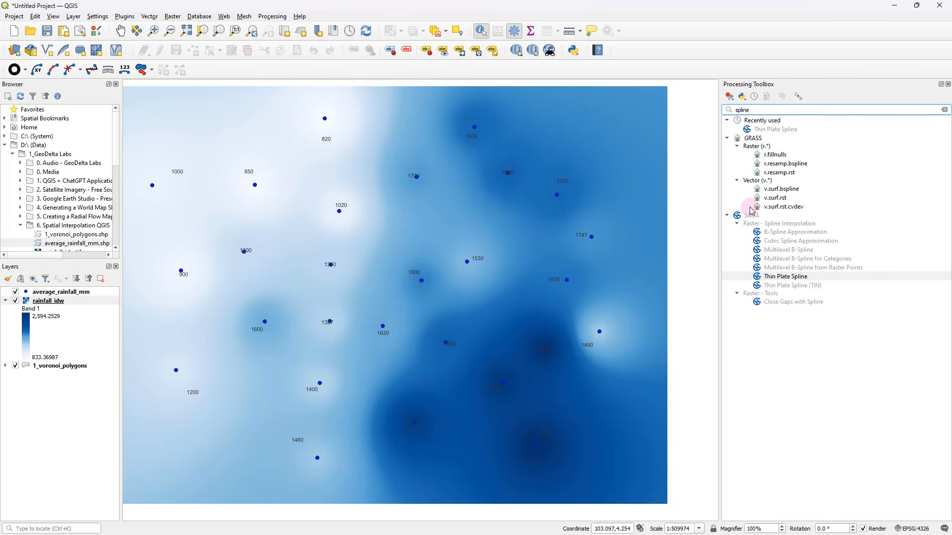
{"action": "left_click", "coordinate": [791, 281]}
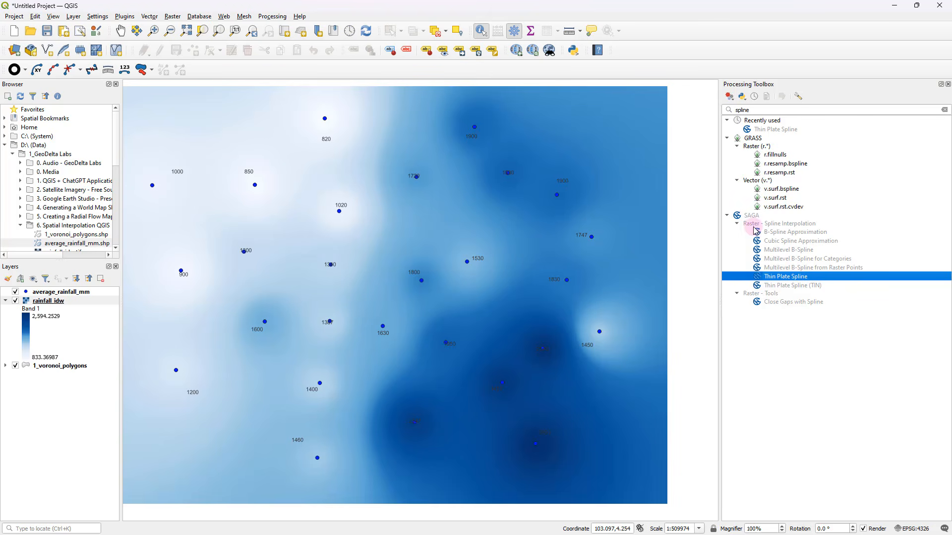
{"action": "double_click", "coordinate": [789, 278]}
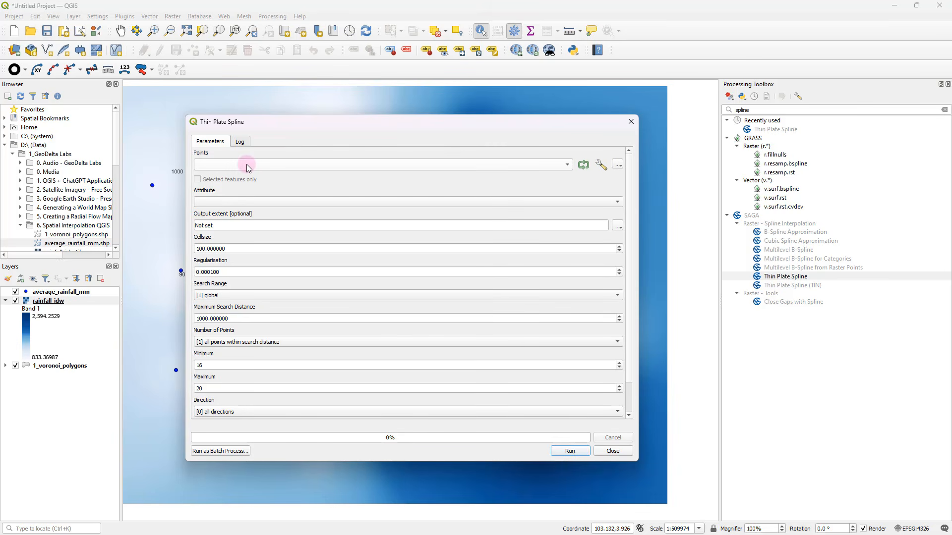
Set average_rainfall_mm as the Thin Plate Spline points layer and avg_rf_mm as its attribute
{"action": "left_click", "coordinate": [227, 165]}
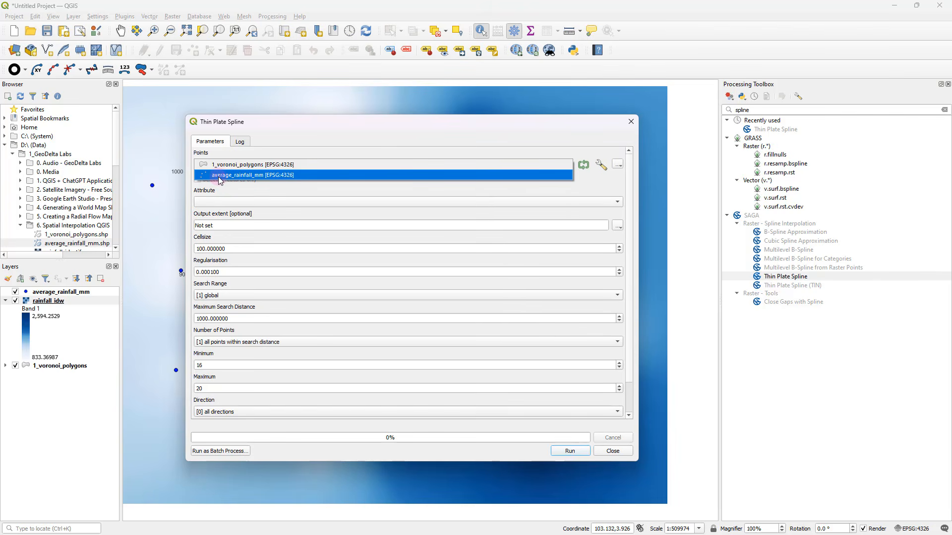
{"action": "left_click", "coordinate": [251, 176]}
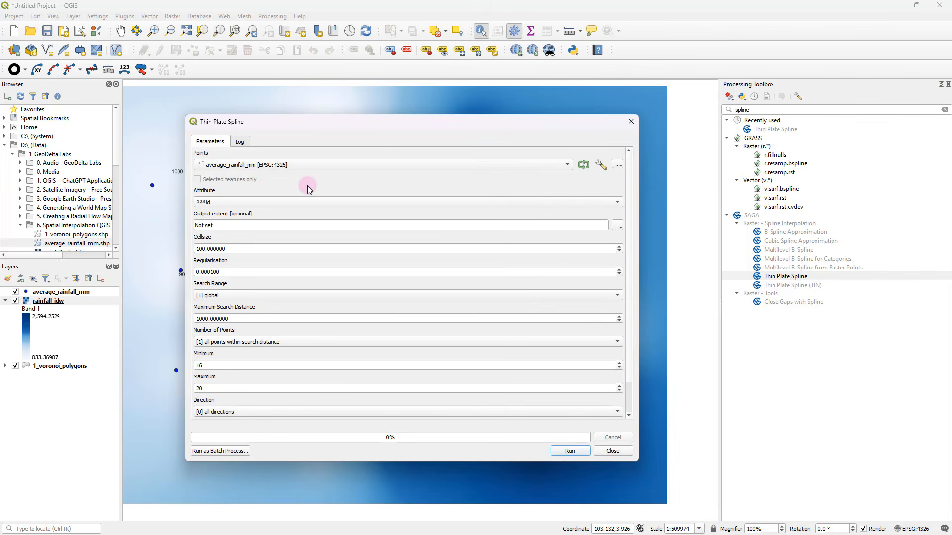
{"action": "left_click", "coordinate": [222, 202]}
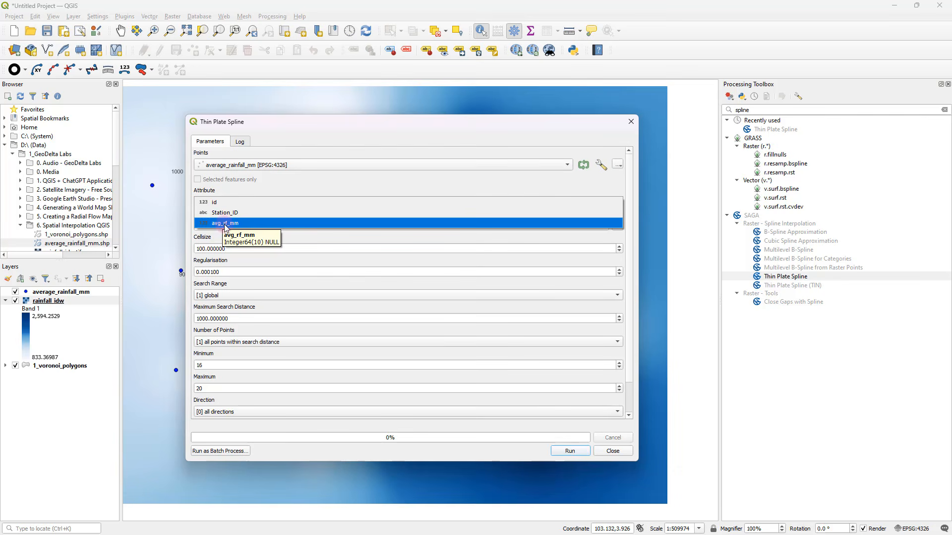
{"action": "left_click", "coordinate": [245, 224]}
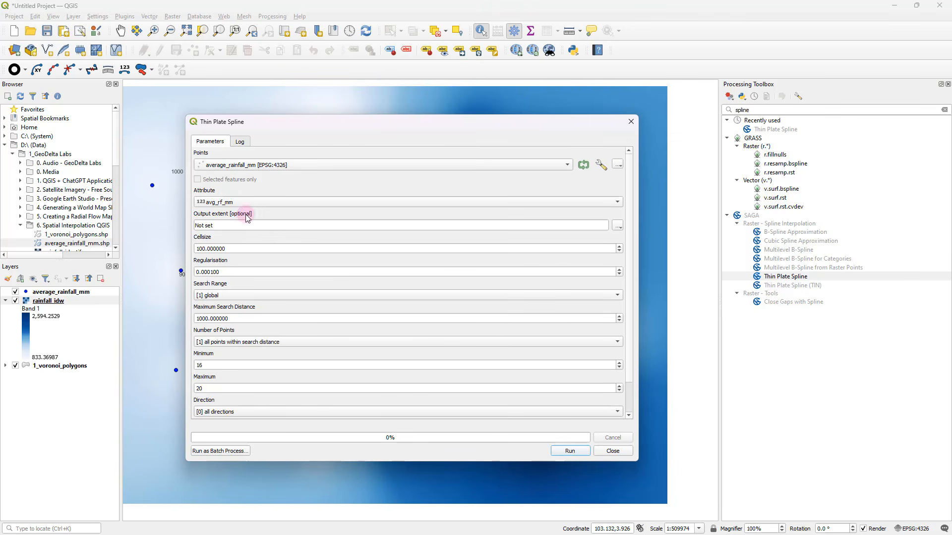
Draw the output extent around the rainfall_idw raster, about 101.549 to 103.060 in longitude and 3.285 to 4.407 in latitude
{"action": "left_click", "coordinate": [618, 225]}
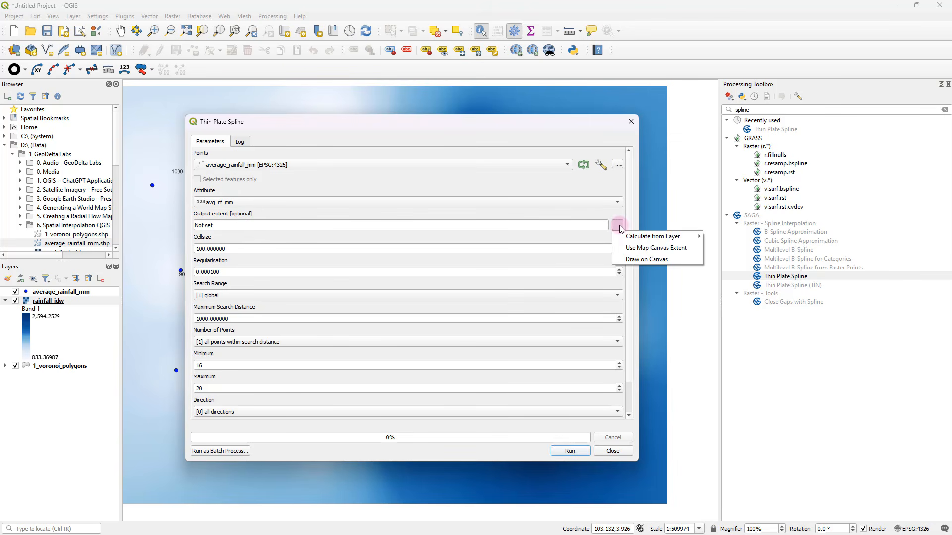
{"action": "left_click", "coordinate": [639, 259]}
{"action": "left_click_drag", "start_coordinate": [453, 242], "coordinate": [484, 245]}
{"action": "scroll", "coordinate": [474, 236], "scroll_direction": "down", "scroll_amount": 1}
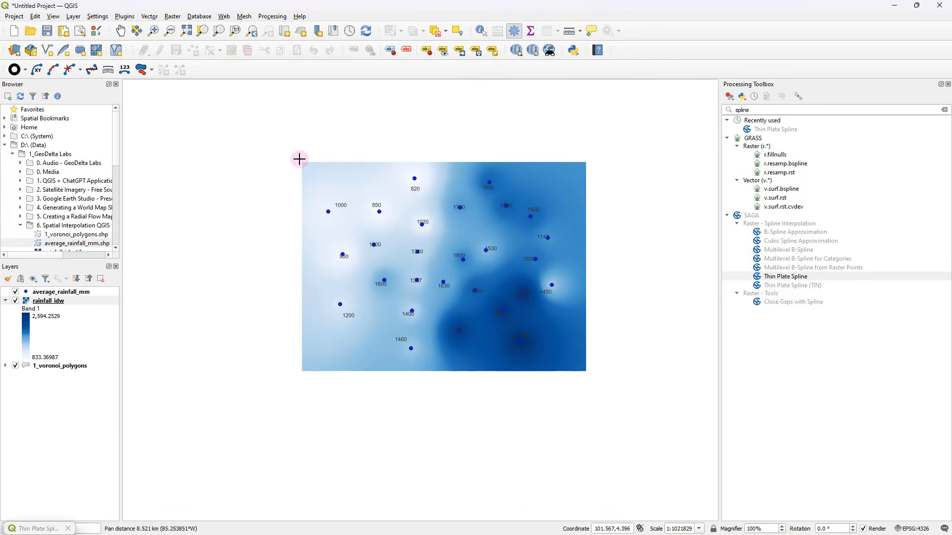
{"action": "left_click_drag", "start_coordinate": [296, 158], "coordinate": [590, 377]}
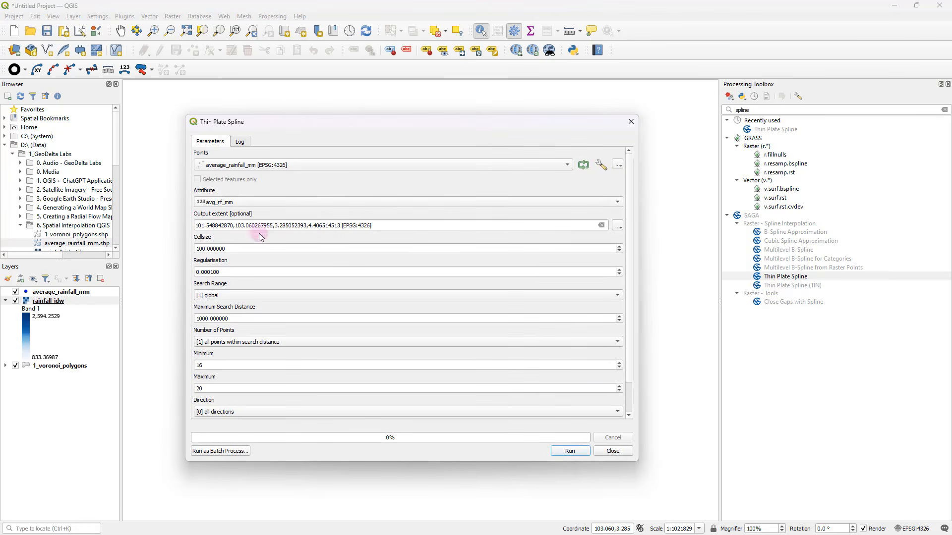
{"action": "left_click_drag", "start_coordinate": [233, 226], "coordinate": [317, 226]}
Set the Thin Plate Spline cellsize to 0.001
{"action": "left_click", "coordinate": [255, 250]}
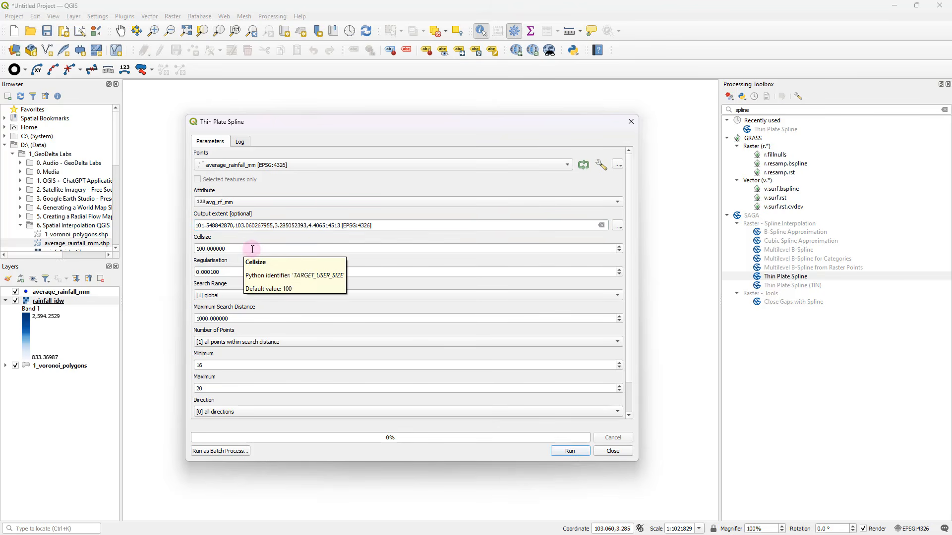
{"action": "left_click_drag", "start_coordinate": [248, 249], "coordinate": [174, 245]}
{"action": "left_click", "coordinate": [240, 251]}
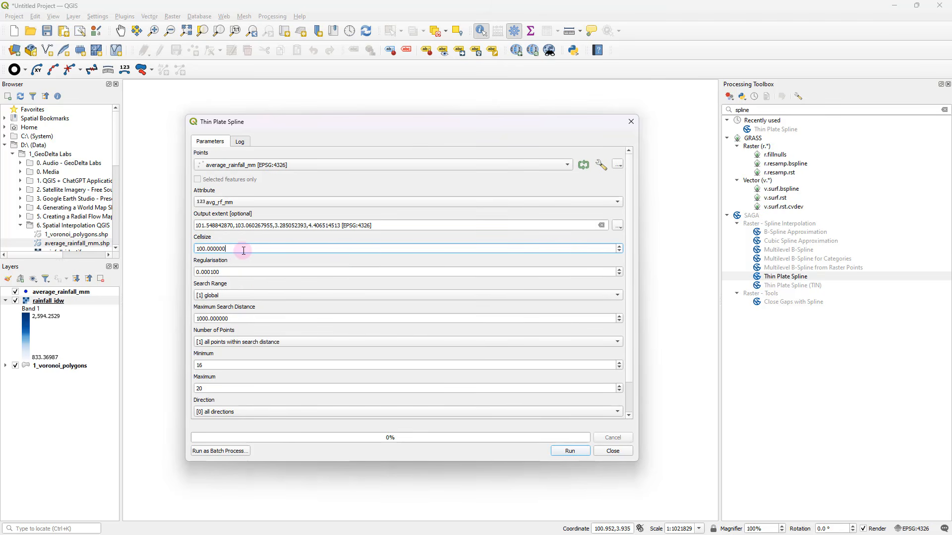
{"action": "left_click_drag", "start_coordinate": [243, 251], "coordinate": [191, 250]}
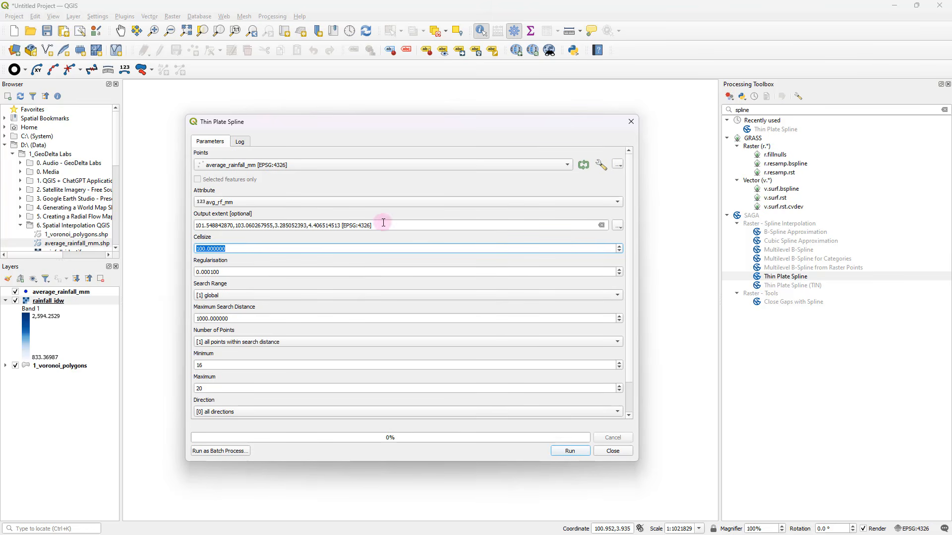
{"action": "left_click_drag", "start_coordinate": [383, 222], "coordinate": [342, 221]}
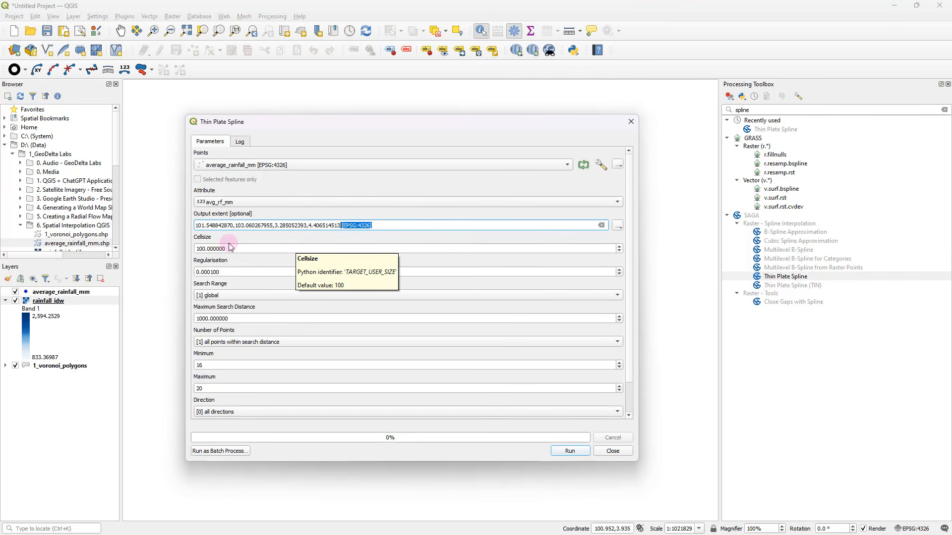
{"action": "left_click_drag", "start_coordinate": [229, 246], "coordinate": [189, 252]}
{"action": "type", "text": "0"}
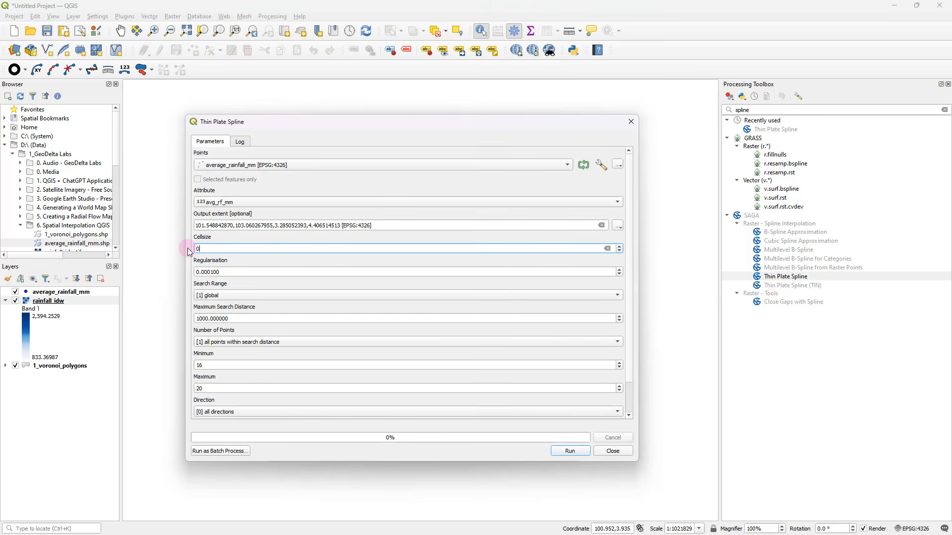
{"action": "type", "text": ".001"}
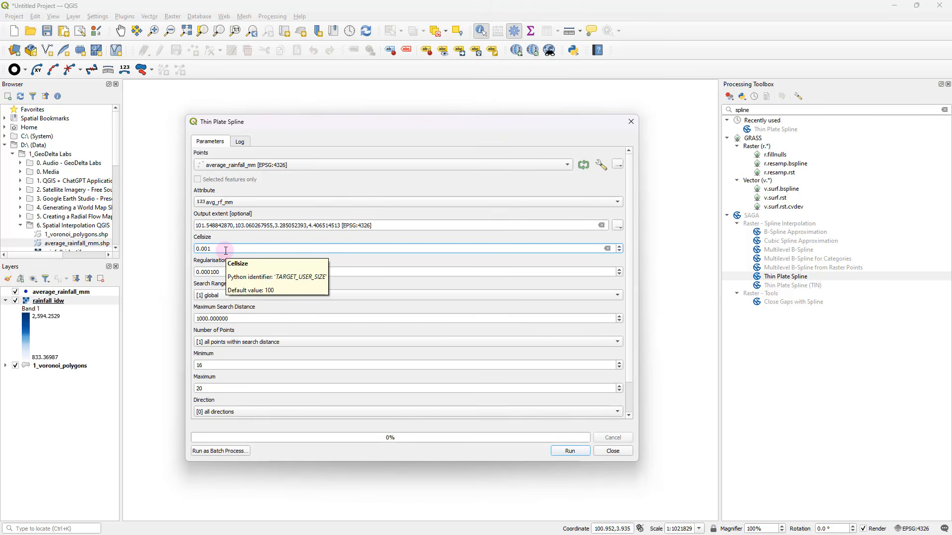
Run the Thin Plate Spline with a temporary target grid as output, and close the tool
{"action": "scroll", "coordinate": [626, 273], "scroll_direction": "down", "scroll_amount": 2}
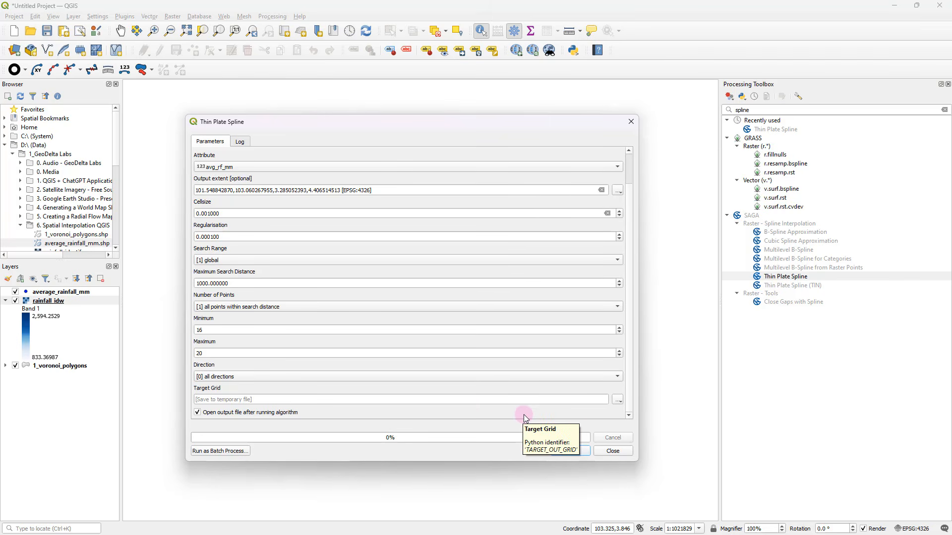
{"action": "left_click_drag", "start_coordinate": [433, 127], "coordinate": [626, 168]}
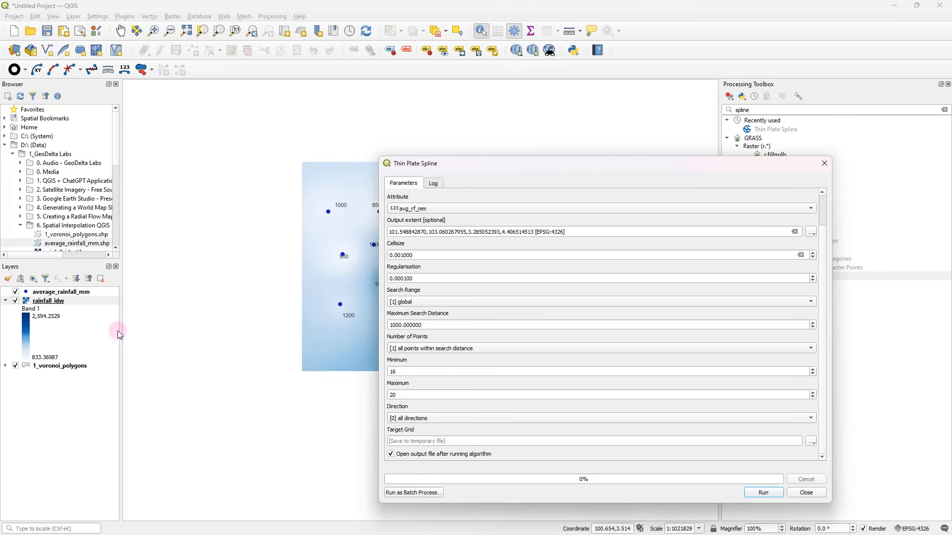
{"action": "left_click_drag", "start_coordinate": [481, 163], "coordinate": [322, 108]}
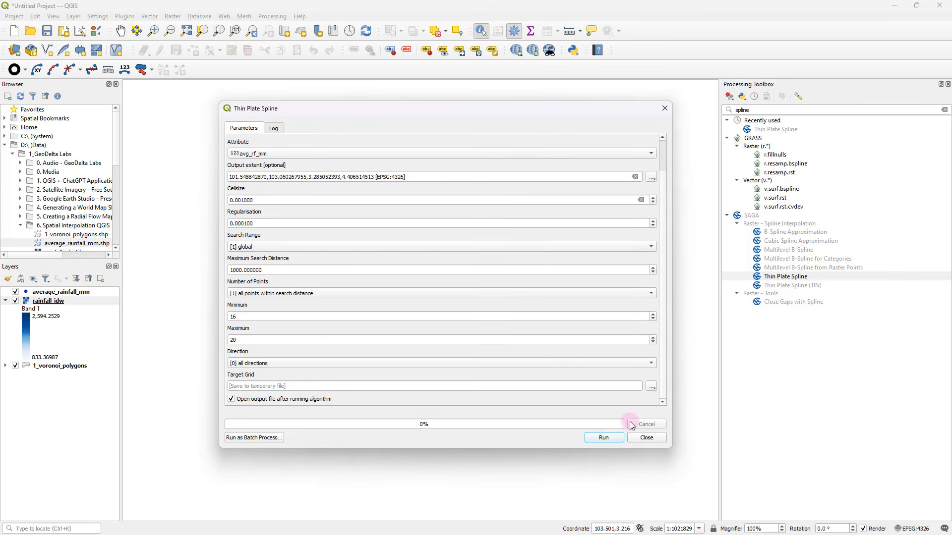
{"action": "left_click", "coordinate": [602, 438]}
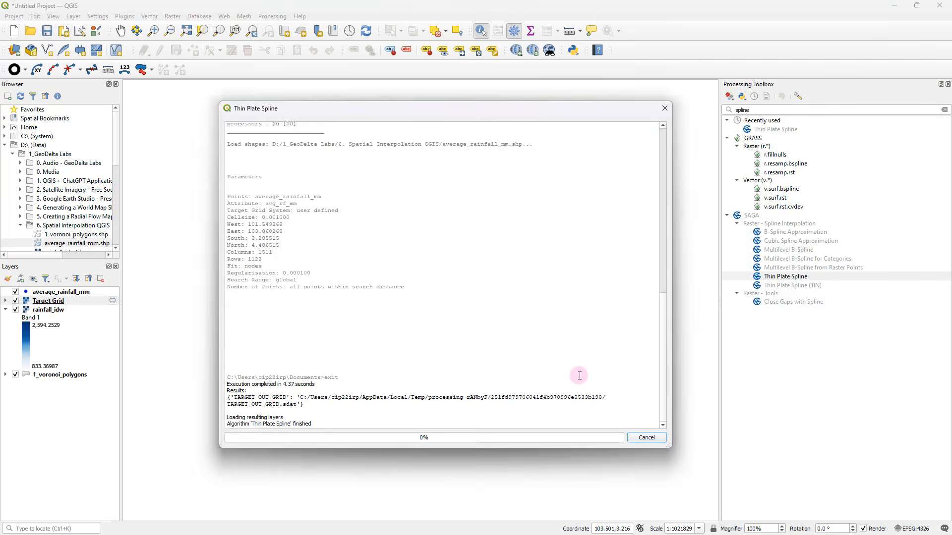
{"action": "left_click", "coordinate": [42, 303]}
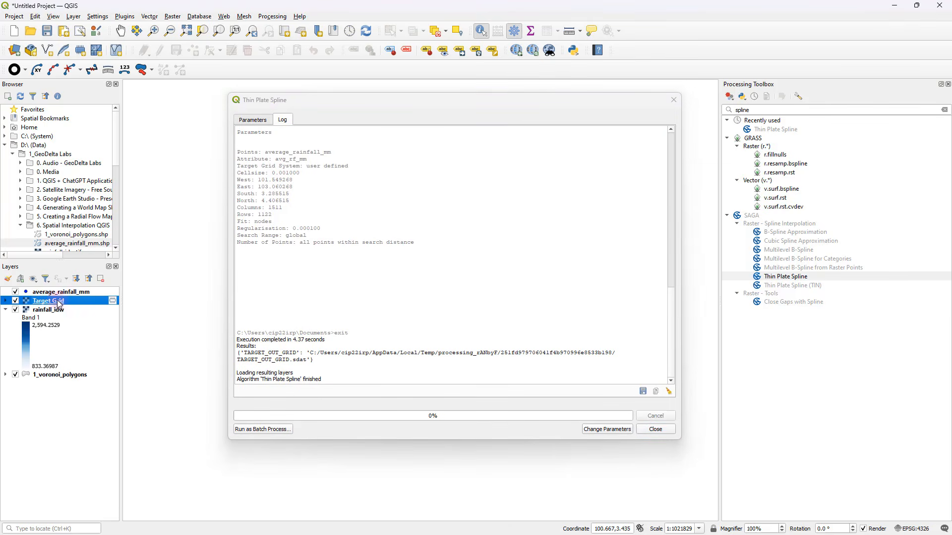
{"action": "left_click", "coordinate": [655, 430]}
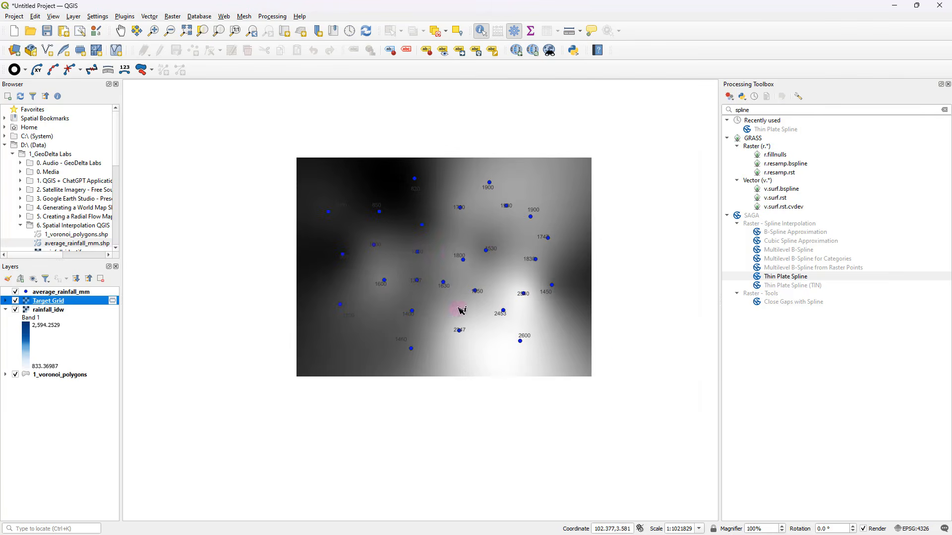
Open the Target Grid layer's symbology and set its render type to Singleband pseudocolor
{"action": "scroll", "coordinate": [452, 253], "scroll_direction": "up", "scroll_amount": 1}
{"action": "left_click_drag", "start_coordinate": [452, 253], "coordinate": [444, 266]}
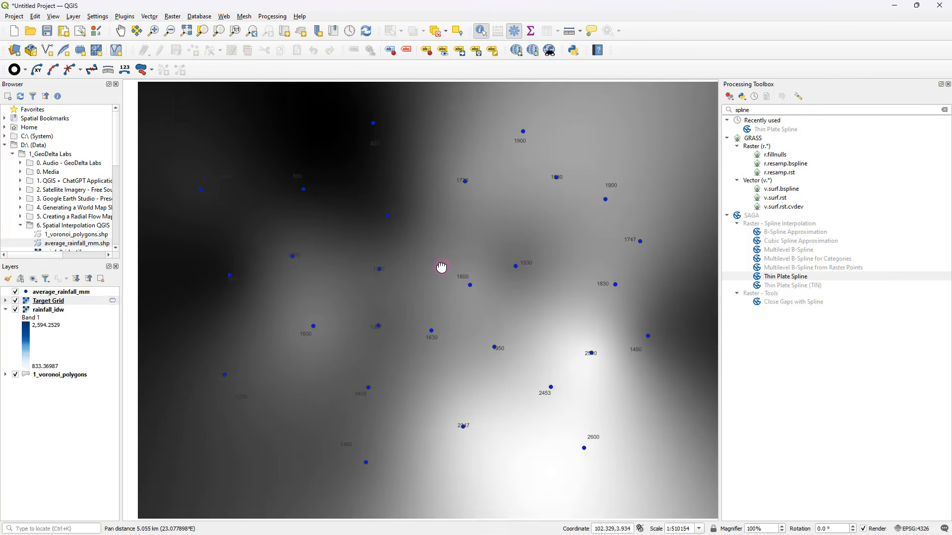
{"action": "scroll", "coordinate": [444, 265], "scroll_direction": "down", "scroll_amount": 1}
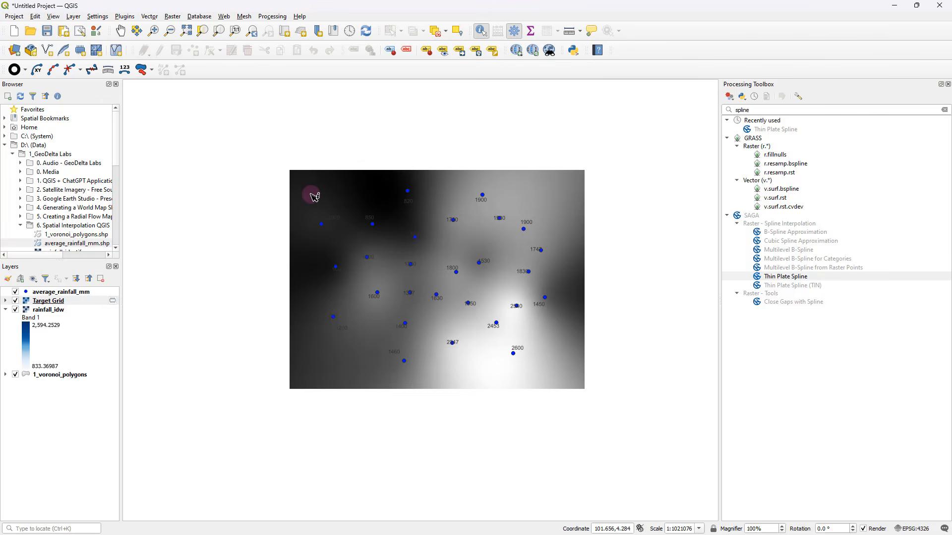
{"action": "right_click", "coordinate": [62, 301]}
{"action": "left_click", "coordinate": [119, 494]}
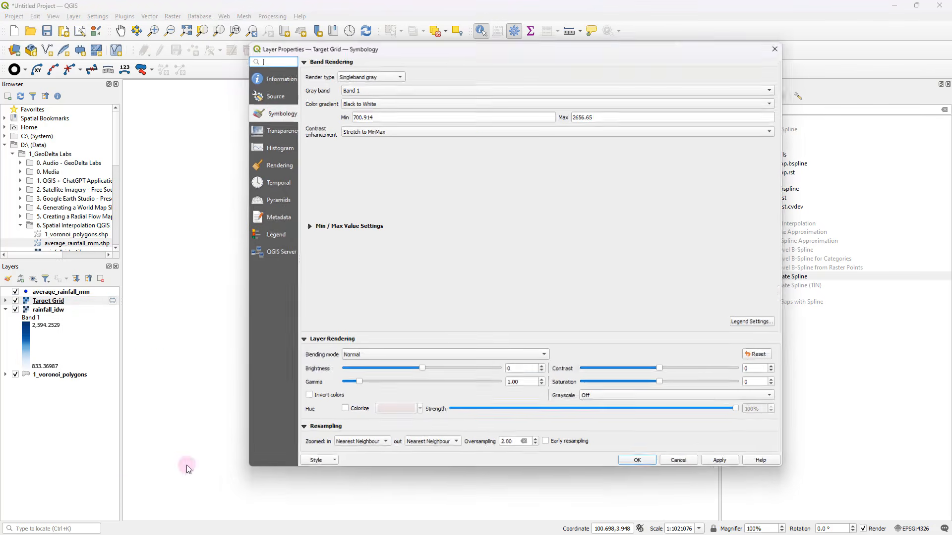
{"action": "left_click", "coordinate": [382, 73]}
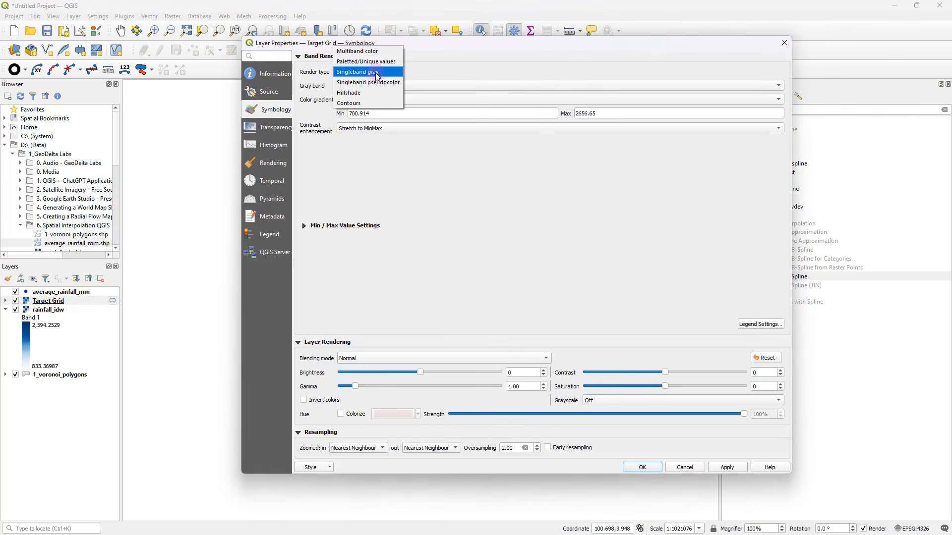
{"action": "left_click", "coordinate": [375, 83]}
Classify the Target Grid colours in Quantile mode with 10 classes and apply the styling
{"action": "left_click", "coordinate": [324, 310]}
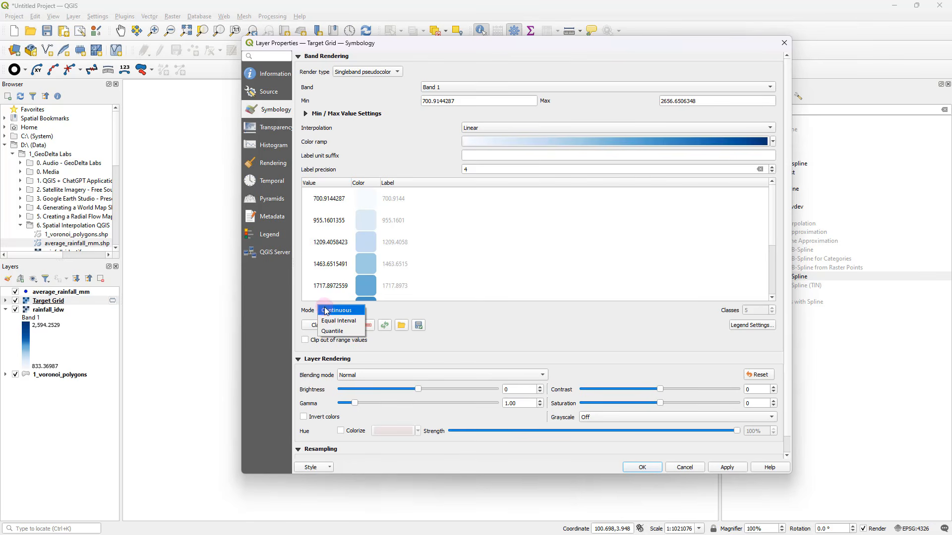
{"action": "left_click", "coordinate": [332, 330]}
{"action": "double_click", "coordinate": [751, 310]}
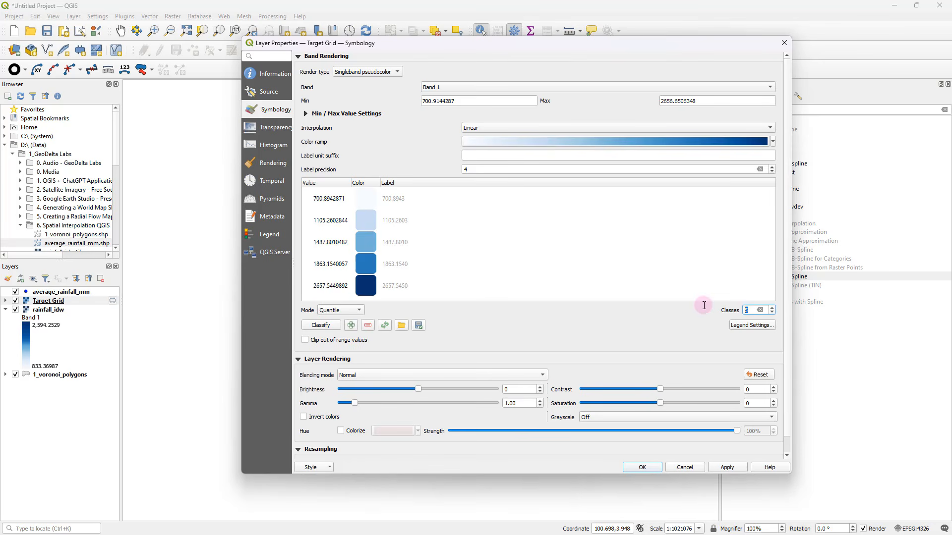
{"action": "type", "text": "10"}
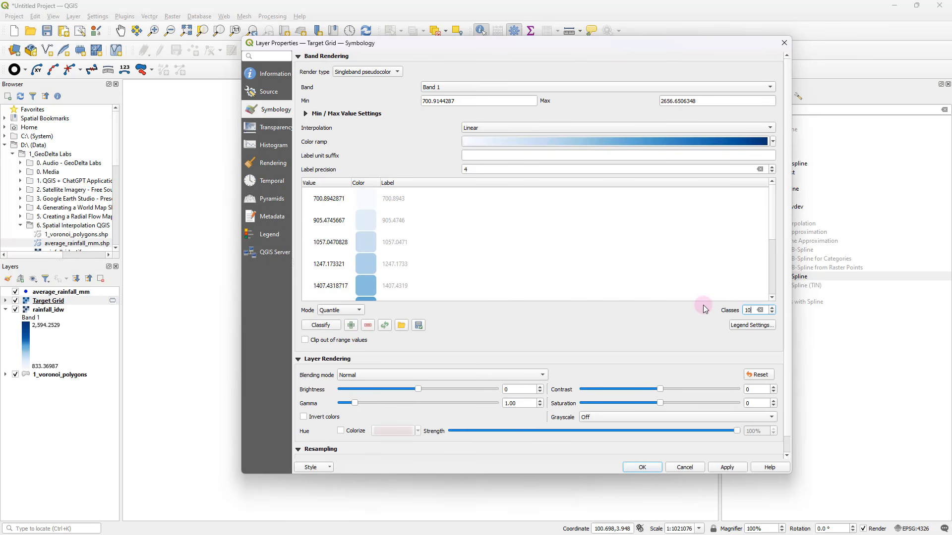
{"action": "left_click", "coordinate": [726, 467]}
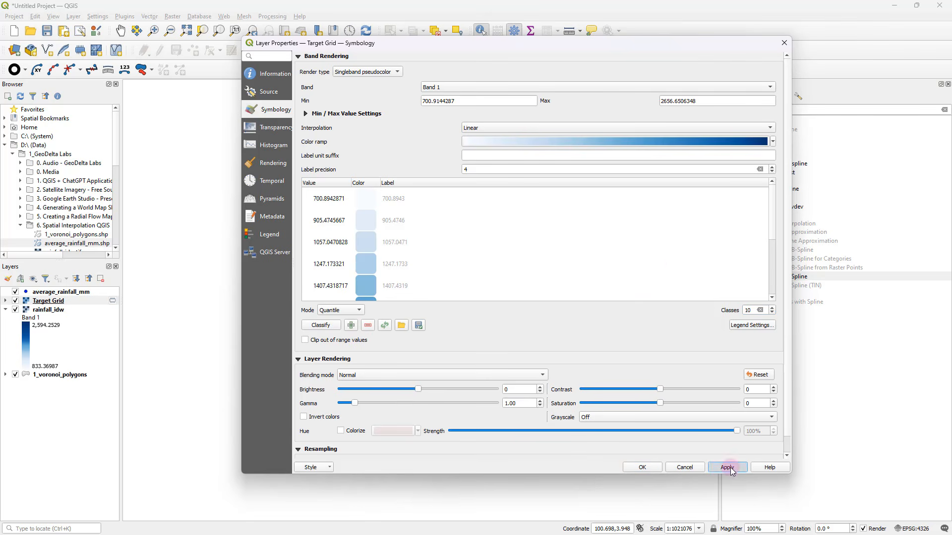
{"action": "left_click", "coordinate": [646, 467]}
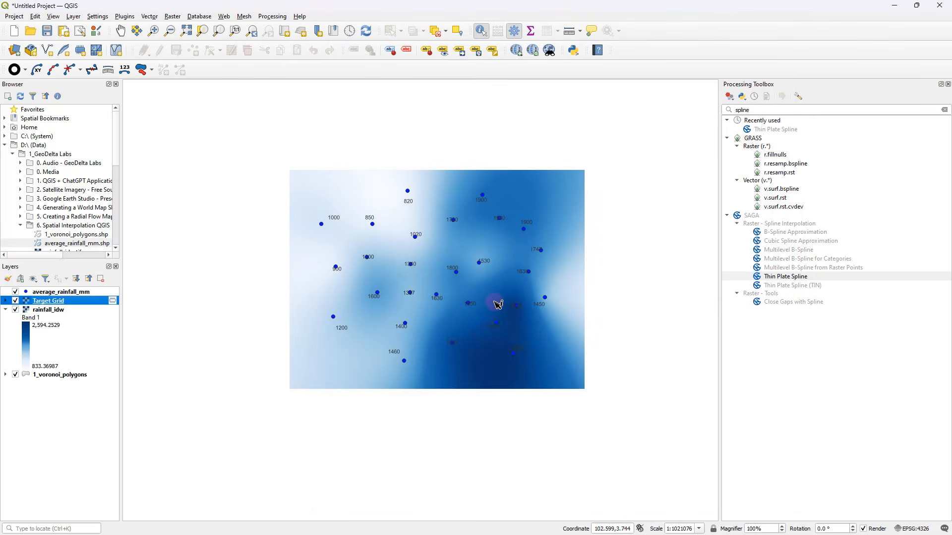
Zoom the map to the full Target Grid raster and close the Processing Toolbox
{"action": "scroll", "coordinate": [497, 304], "scroll_direction": "up", "scroll_amount": 1}
{"action": "scroll", "coordinate": [498, 304], "scroll_direction": "down", "scroll_amount": 1}
{"action": "left_click_drag", "start_coordinate": [498, 308], "coordinate": [505, 322]}
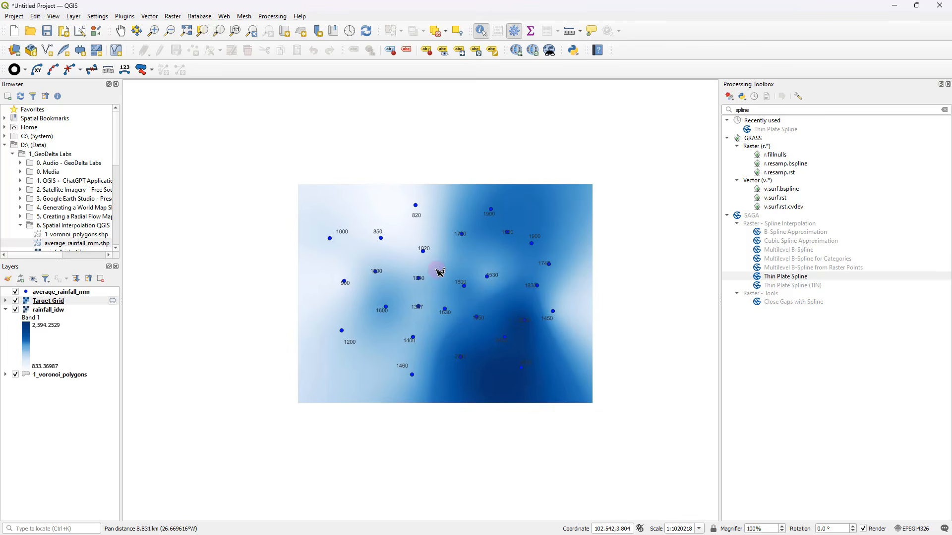
{"action": "left_click", "coordinate": [153, 31]}
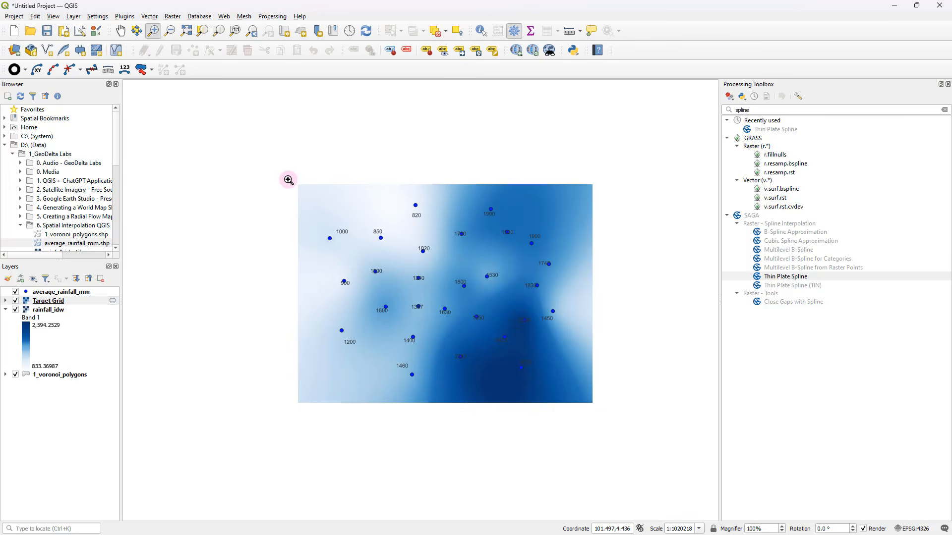
{"action": "left_click_drag", "start_coordinate": [288, 178], "coordinate": [602, 411]}
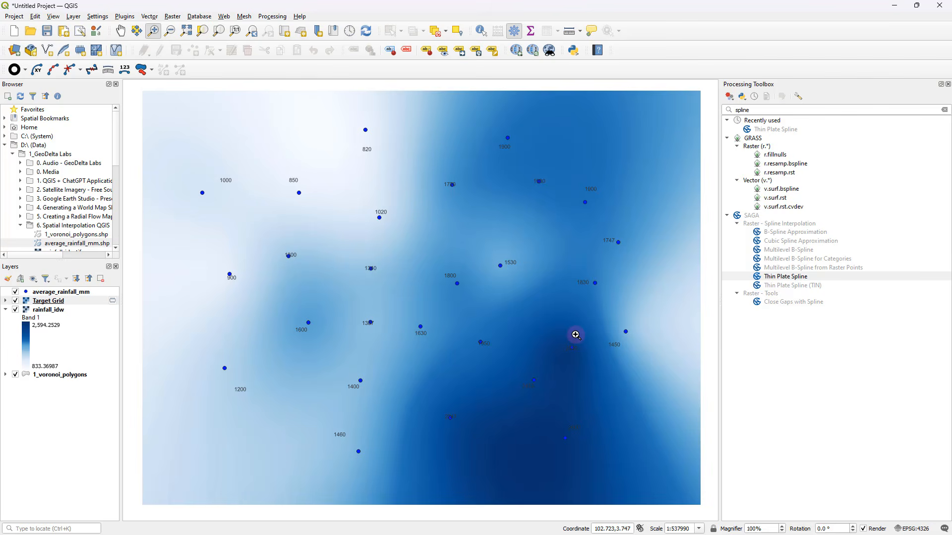
{"action": "left_click", "coordinate": [948, 84]}
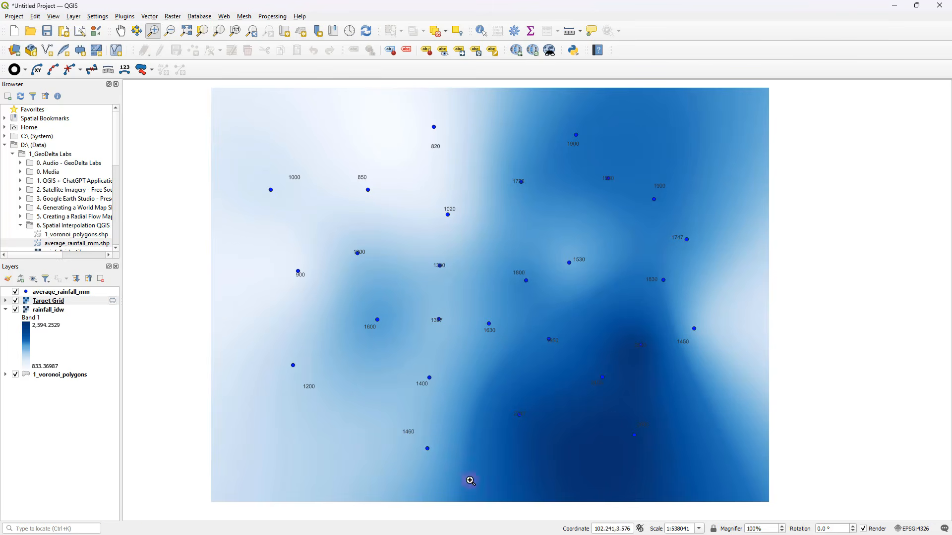
Toggle Target Grid off and on to compare the spline surface with rainfall_idw, leaving Target Grid hidden
{"action": "left_click", "coordinate": [17, 301]}
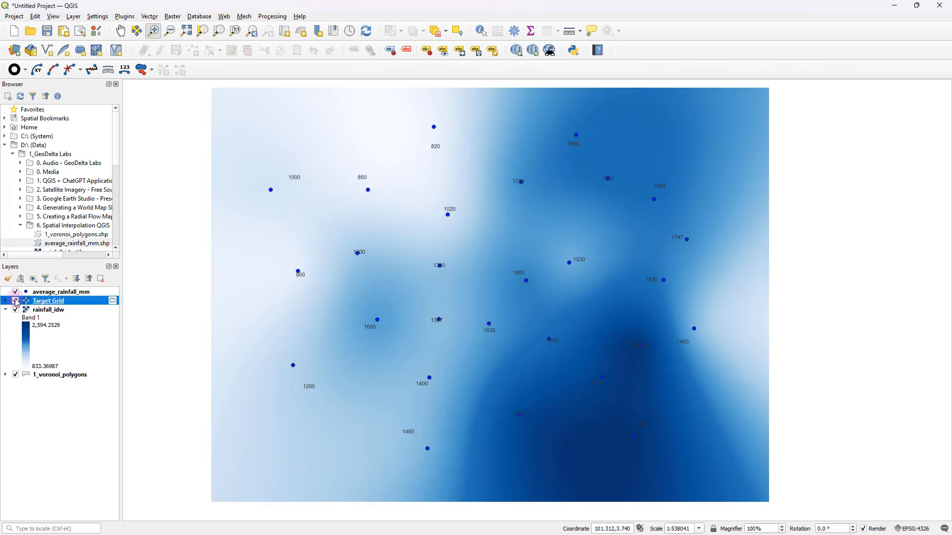
{"action": "left_click", "coordinate": [16, 301]}
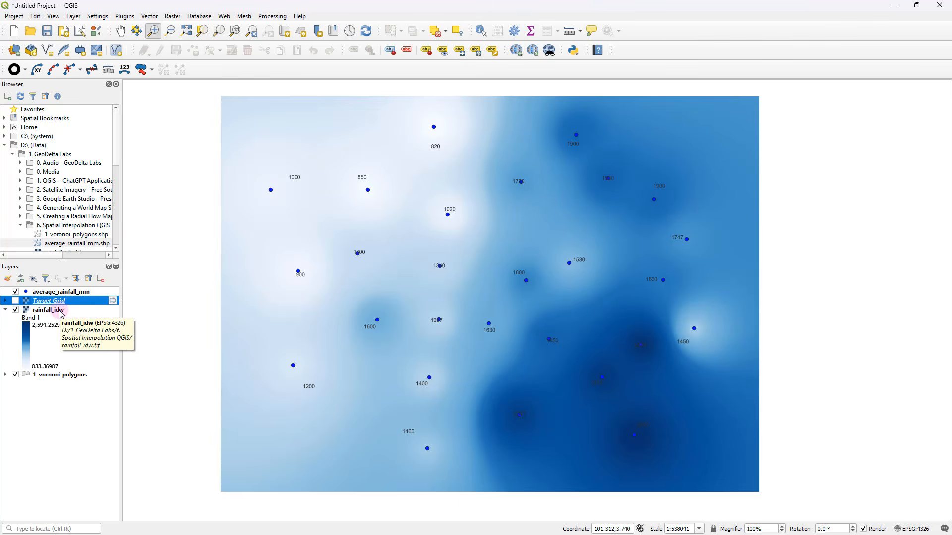
{"action": "left_click", "coordinate": [15, 301]}
{"action": "left_click", "coordinate": [15, 301]}
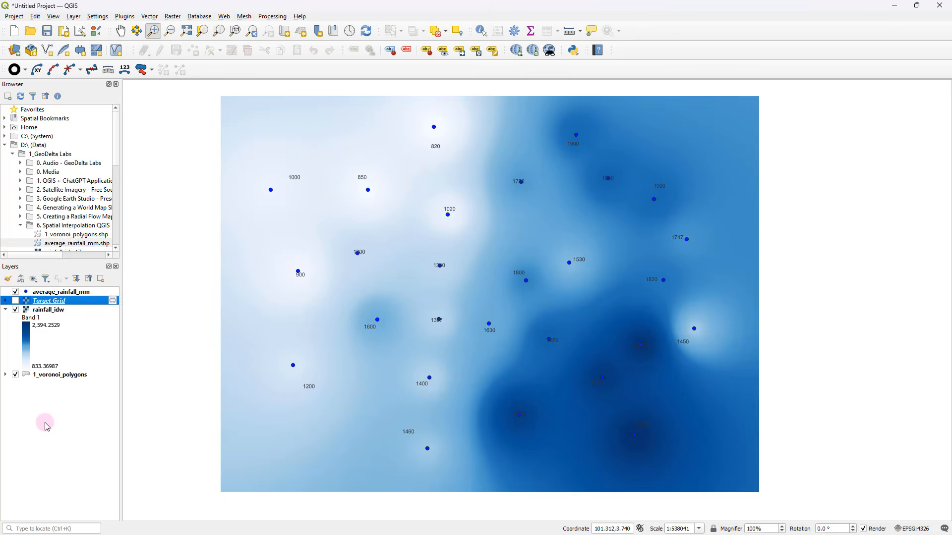
{"action": "left_click", "coordinate": [17, 301]}
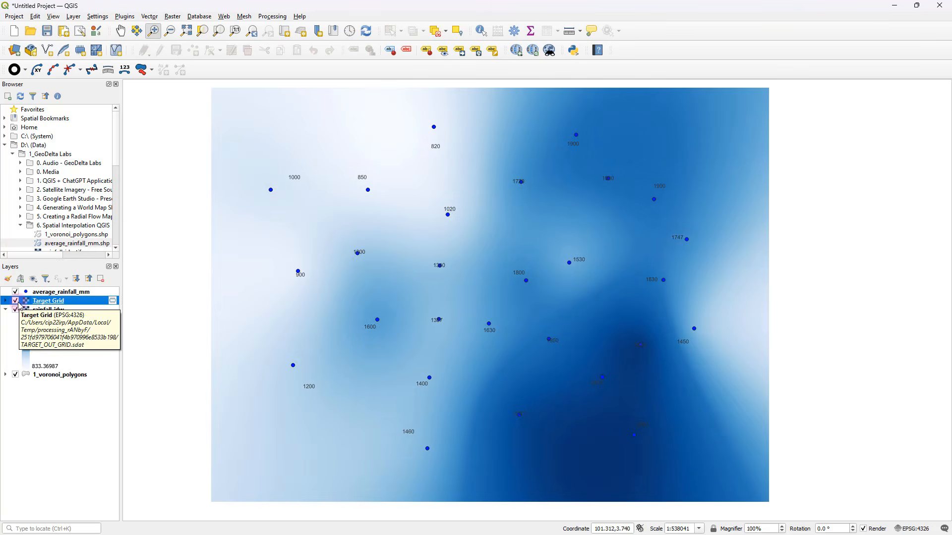
{"action": "left_click", "coordinate": [16, 301]}
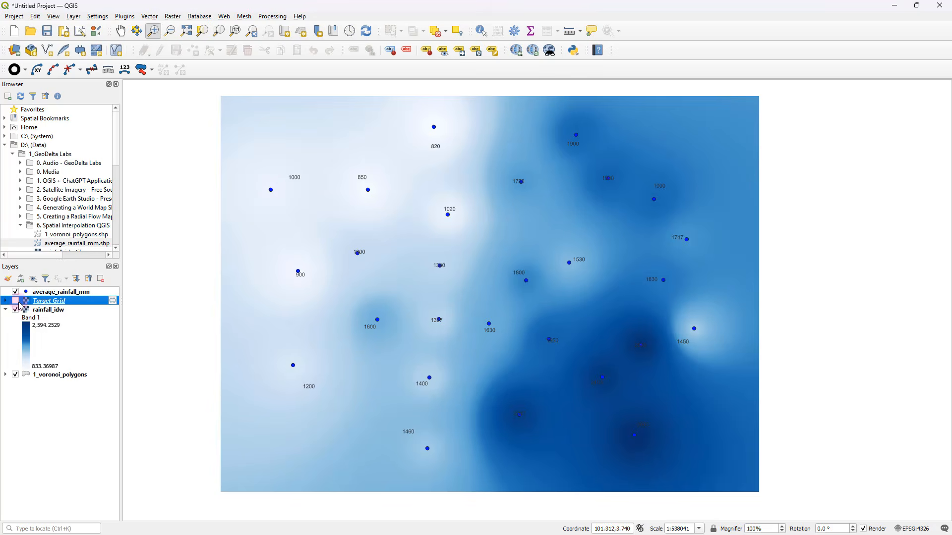
With rainfall_idw selected, search the Processing Toolbox for contour and open the GDAL raster extraction Contour tool
{"action": "left_click", "coordinate": [50, 311]}
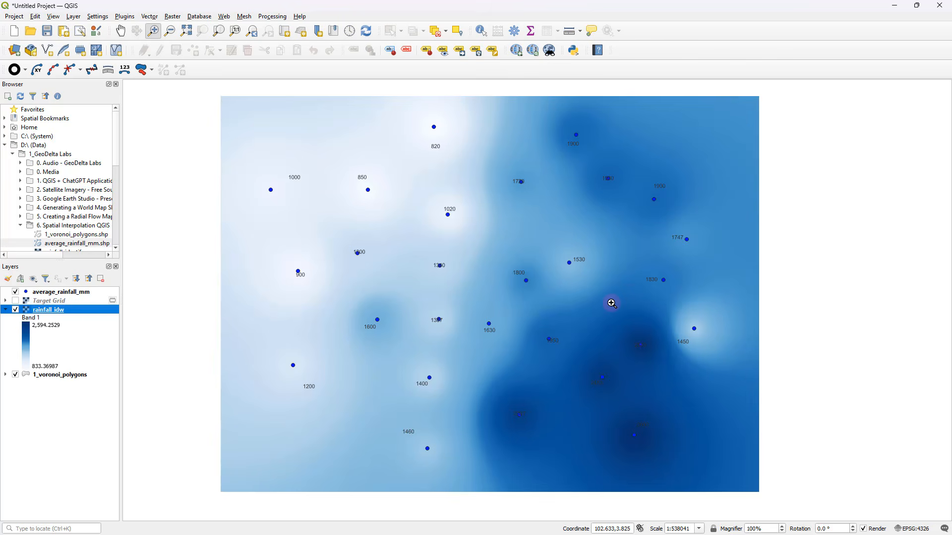
{"action": "left_click", "coordinate": [263, 18]}
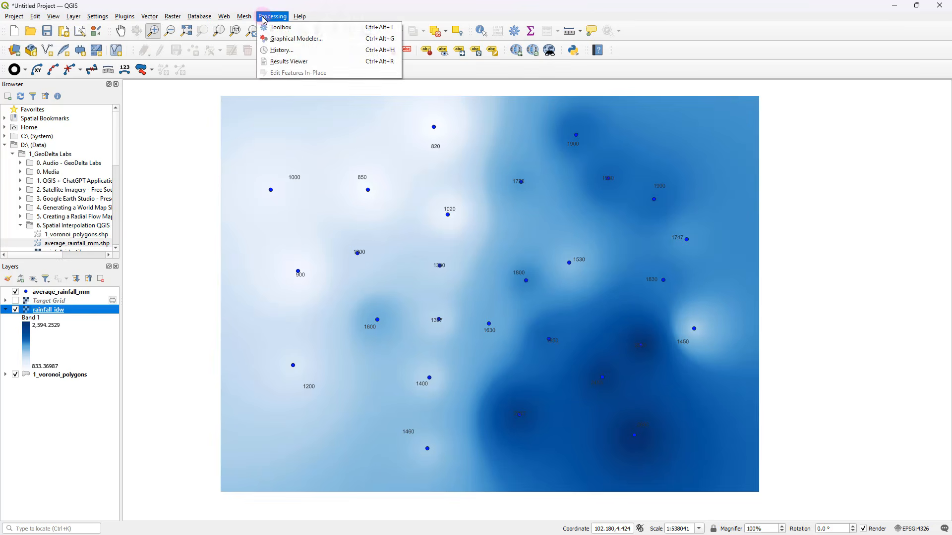
{"action": "left_click", "coordinate": [272, 28]}
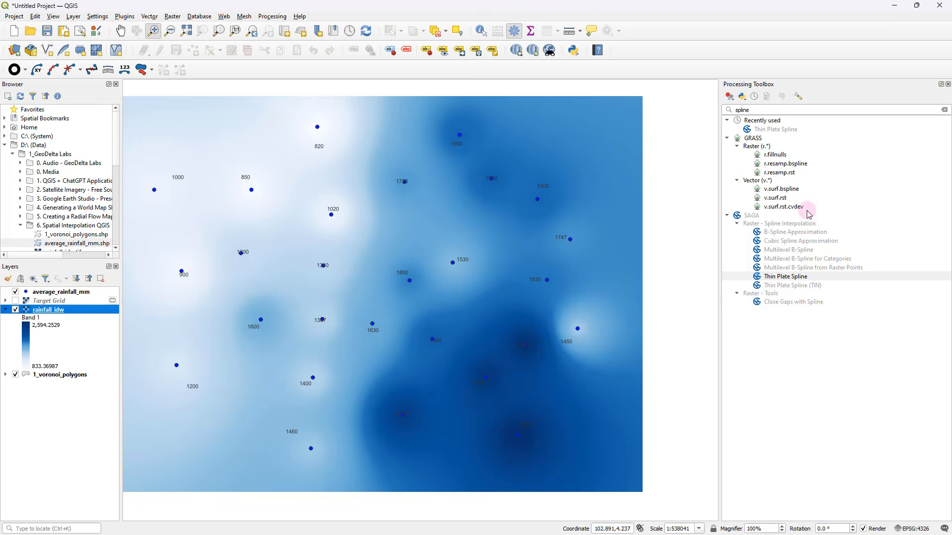
{"action": "left_click", "coordinate": [767, 109]}
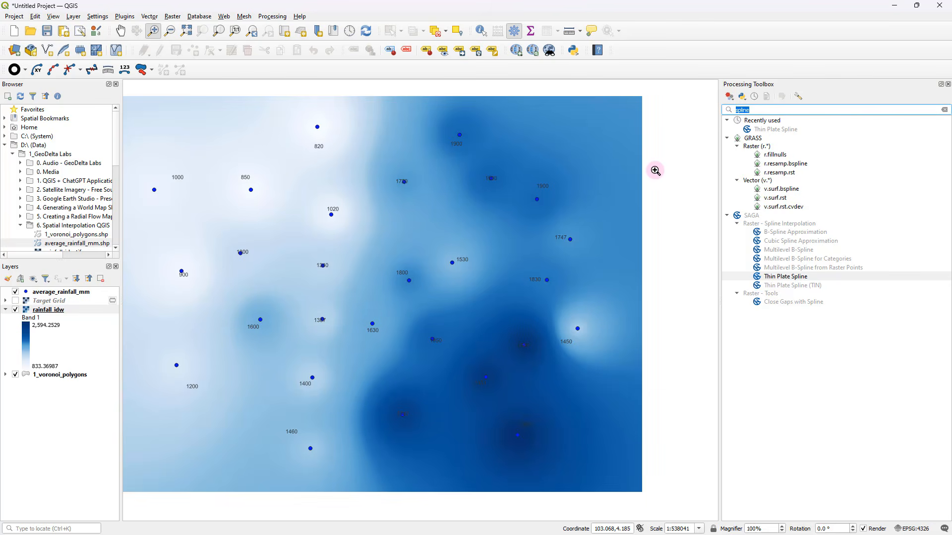
{"action": "type", "text": "contour"}
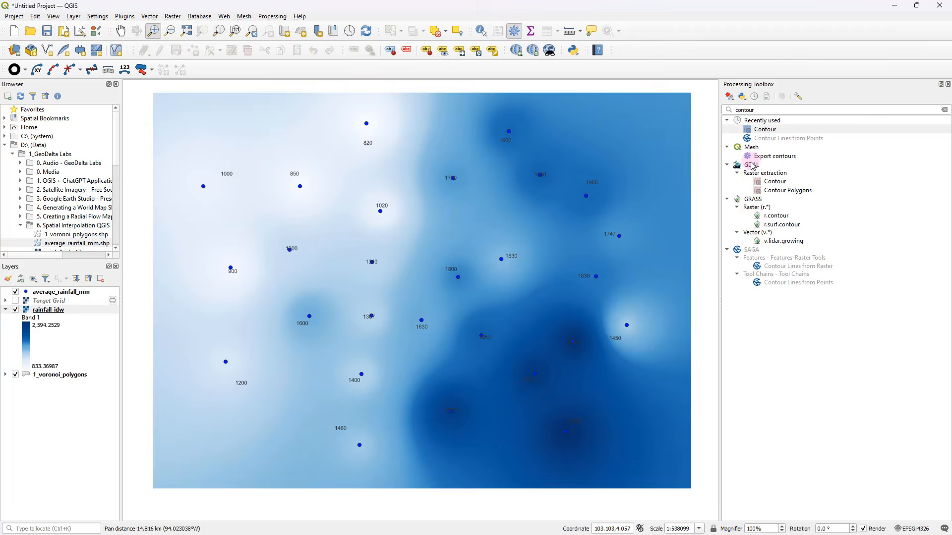
{"action": "left_click", "coordinate": [775, 182]}
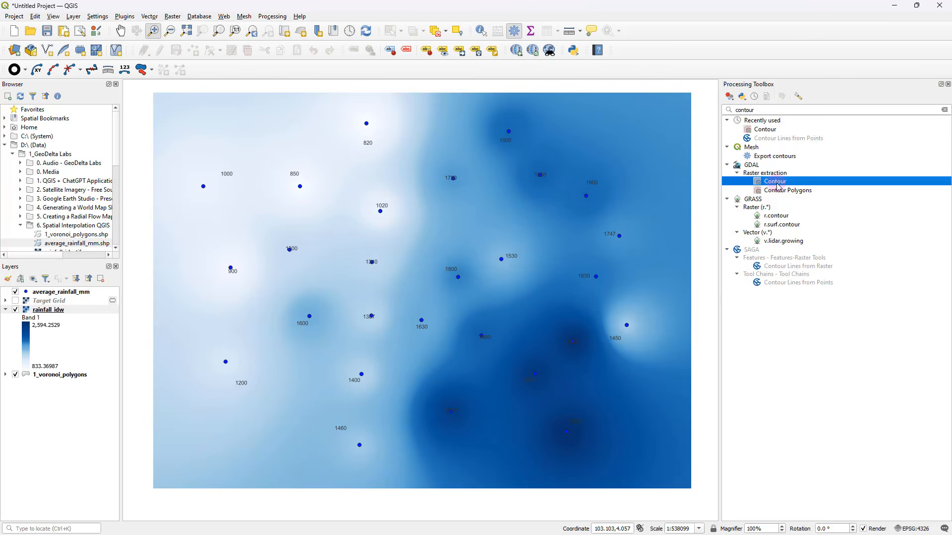
{"action": "double_click", "coordinate": [775, 182]}
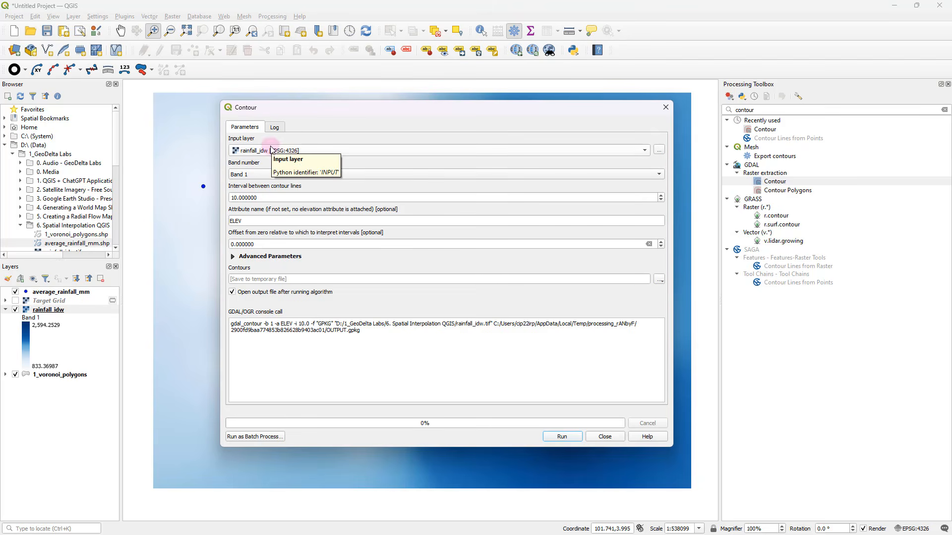
Generate contour lines from rainfall_idw at an interval of 100 as a temporary layer and close the tool
{"action": "left_click", "coordinate": [271, 150]}
{"action": "left_click", "coordinate": [278, 150]}
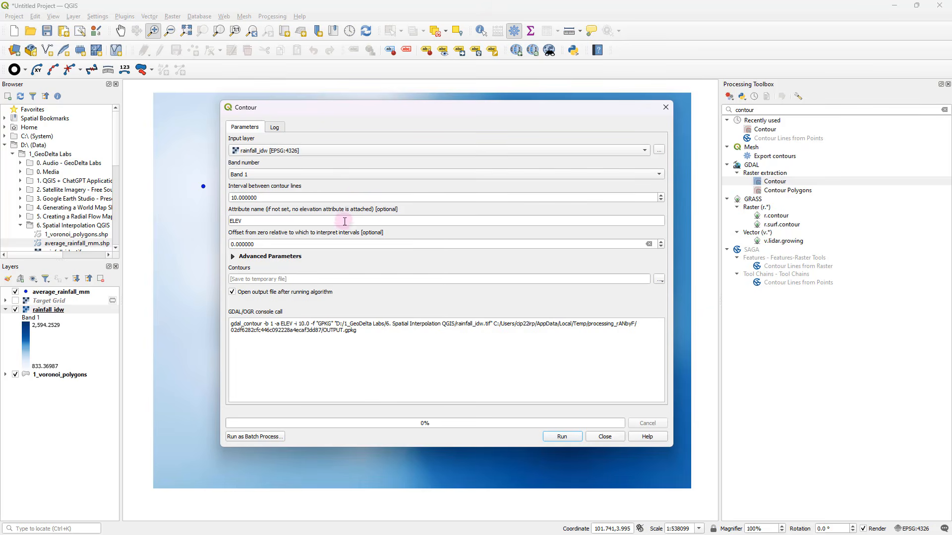
{"action": "double_click", "coordinate": [281, 199]}
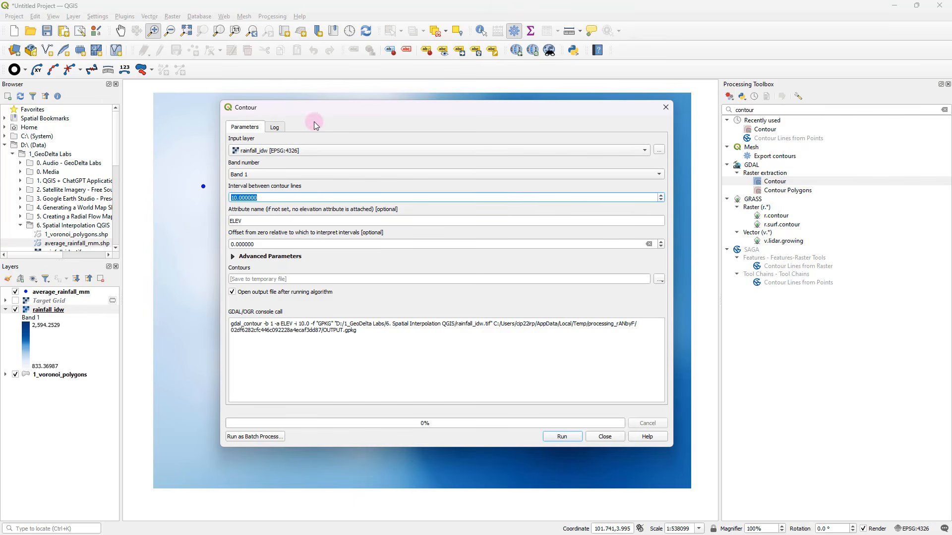
{"action": "left_click_drag", "start_coordinate": [292, 106], "coordinate": [454, 139]}
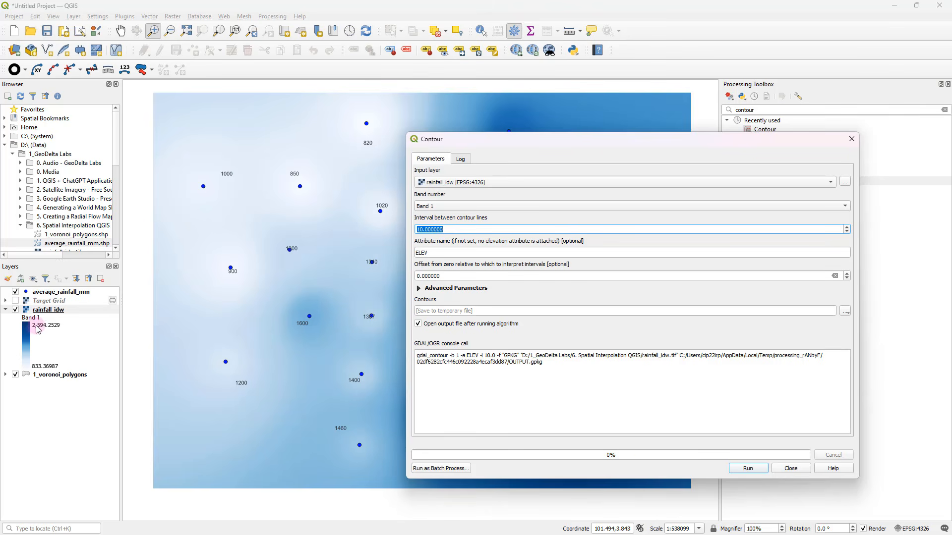
{"action": "left_click_drag", "start_coordinate": [464, 138], "coordinate": [394, 139]}
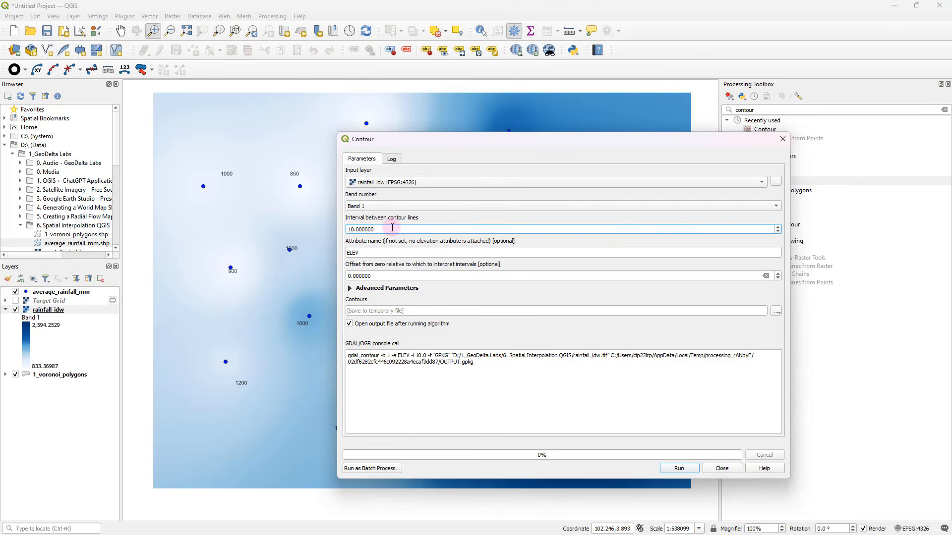
{"action": "left_click_drag", "start_coordinate": [392, 228], "coordinate": [334, 225]}
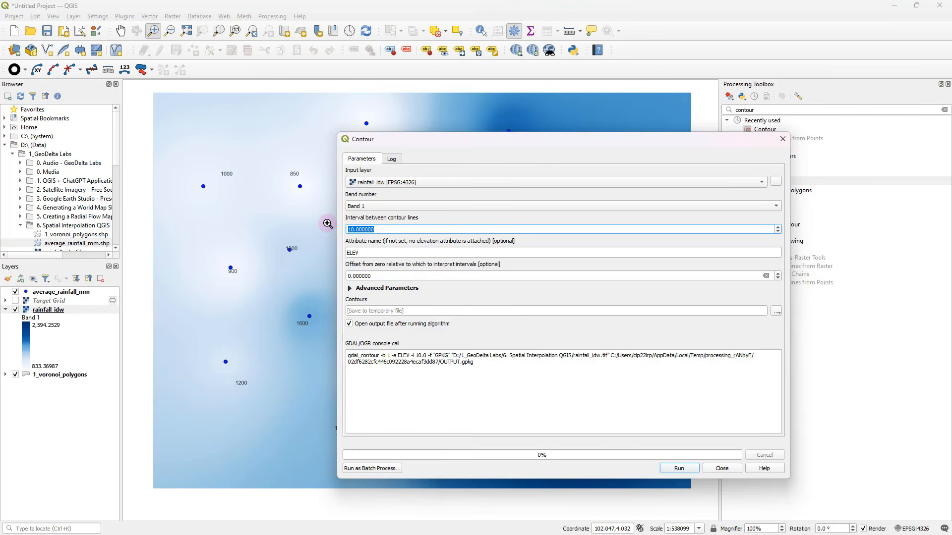
{"action": "type", "text": "100"}
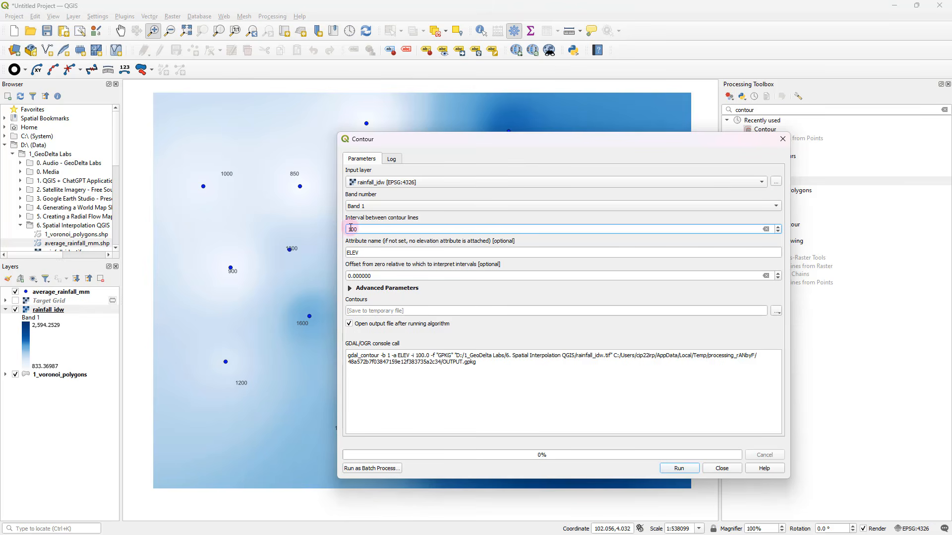
{"action": "left_click", "coordinate": [677, 469]}
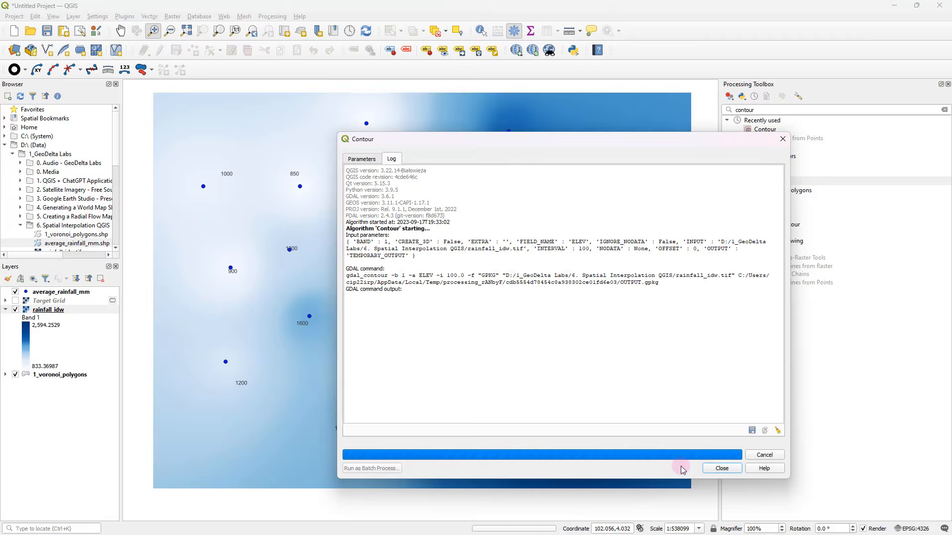
{"action": "left_click", "coordinate": [721, 468]}
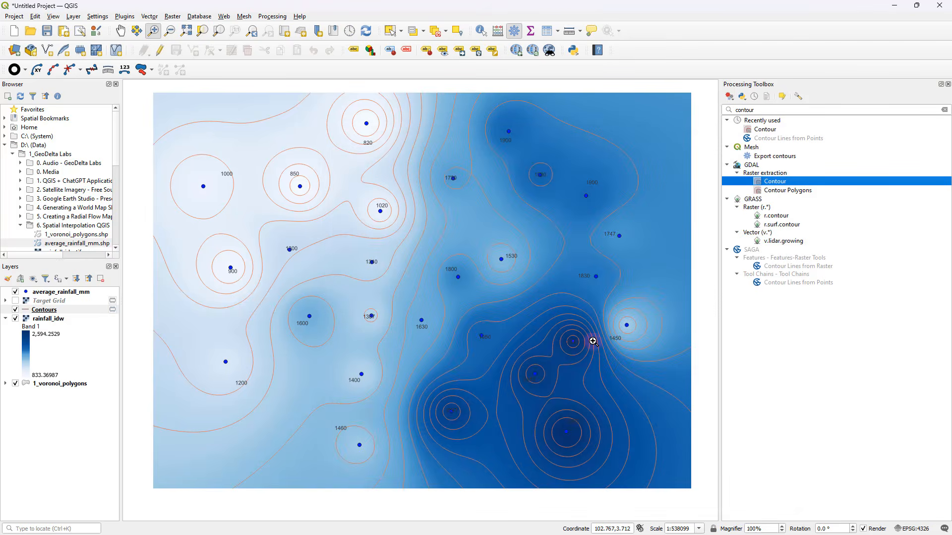
Hide the 1_voronoi_polygons and average_rainfall_mm layers
{"action": "left_click_drag", "start_coordinate": [604, 319], "coordinate": [609, 327]}
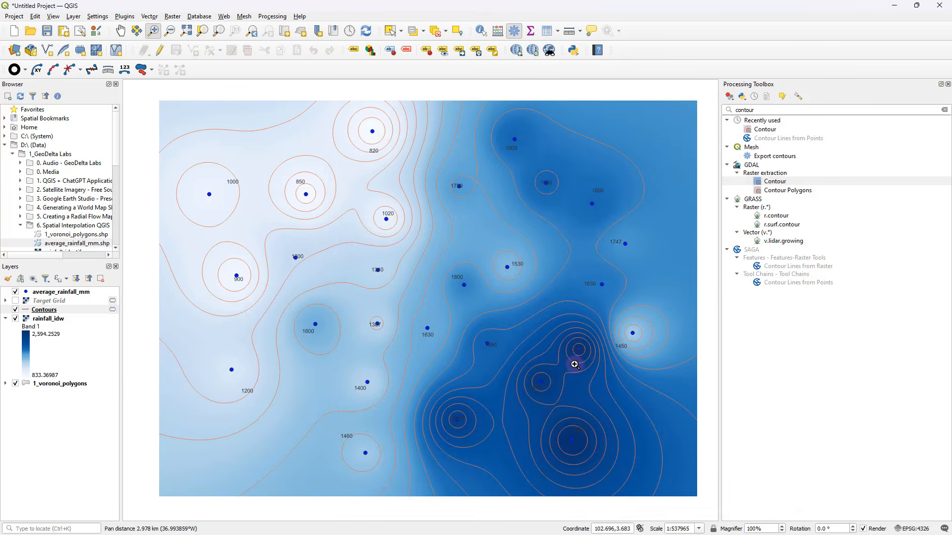
{"action": "left_click", "coordinate": [15, 383]}
{"action": "left_click", "coordinate": [16, 291]}
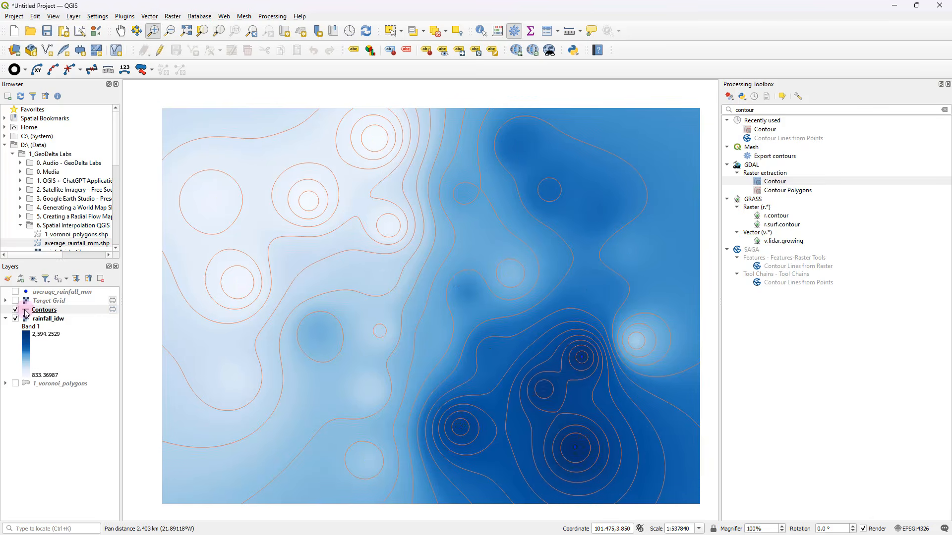
Change the Contours layer's simple line colour to dark grey
{"action": "double_click", "coordinate": [44, 309]}
{"action": "left_click", "coordinate": [427, 104]}
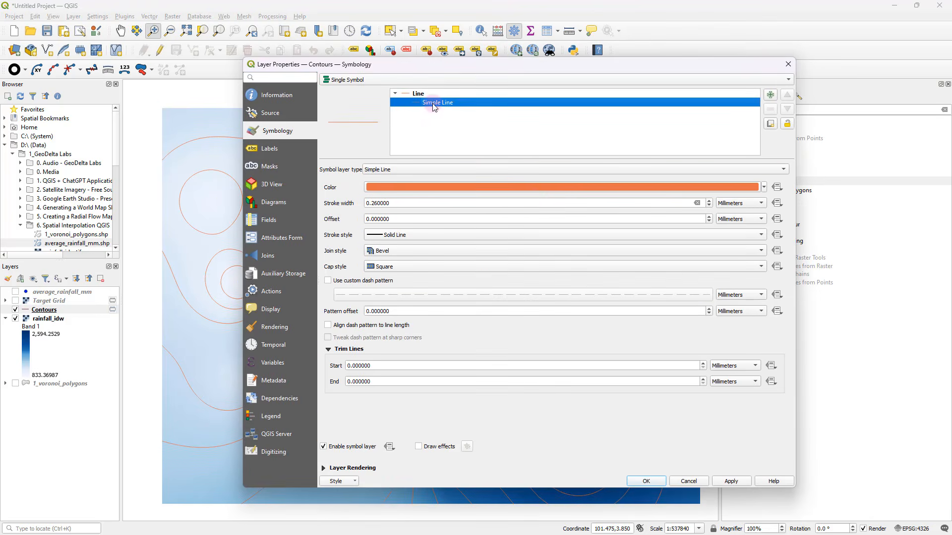
{"action": "left_click", "coordinate": [763, 187]}
{"action": "left_click", "coordinate": [694, 213]}
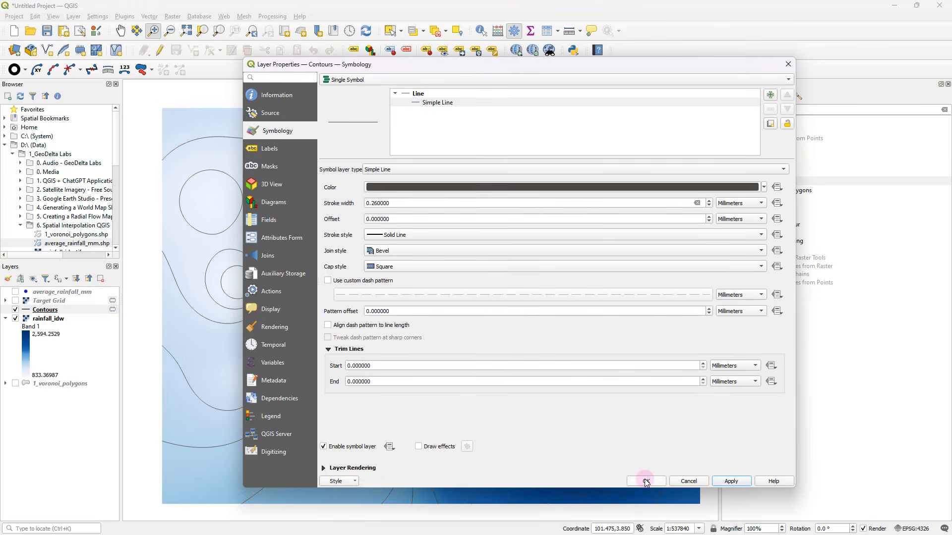
{"action": "left_click", "coordinate": [645, 481]}
Examine the ELEV values in the Contours attribute table, then close the table
{"action": "right_click", "coordinate": [76, 310]}
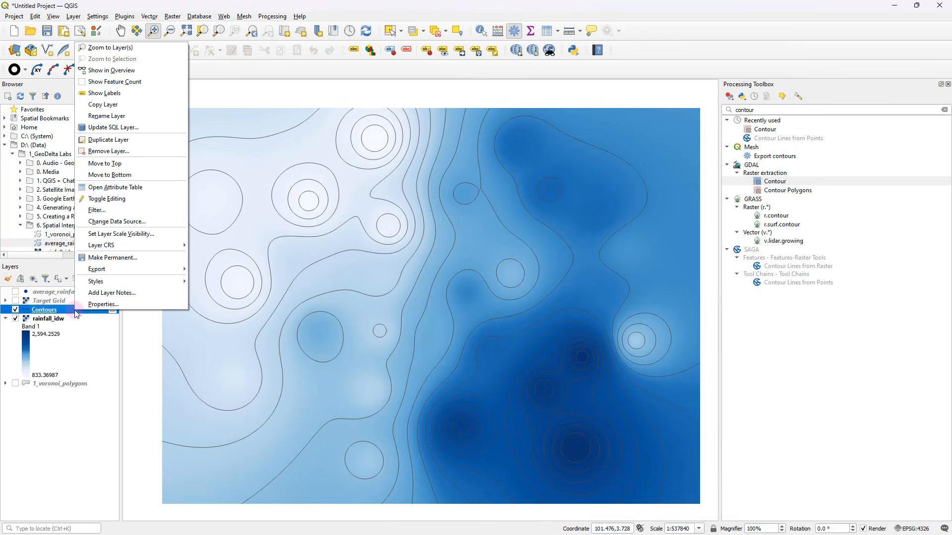
{"action": "left_click", "coordinate": [138, 187]}
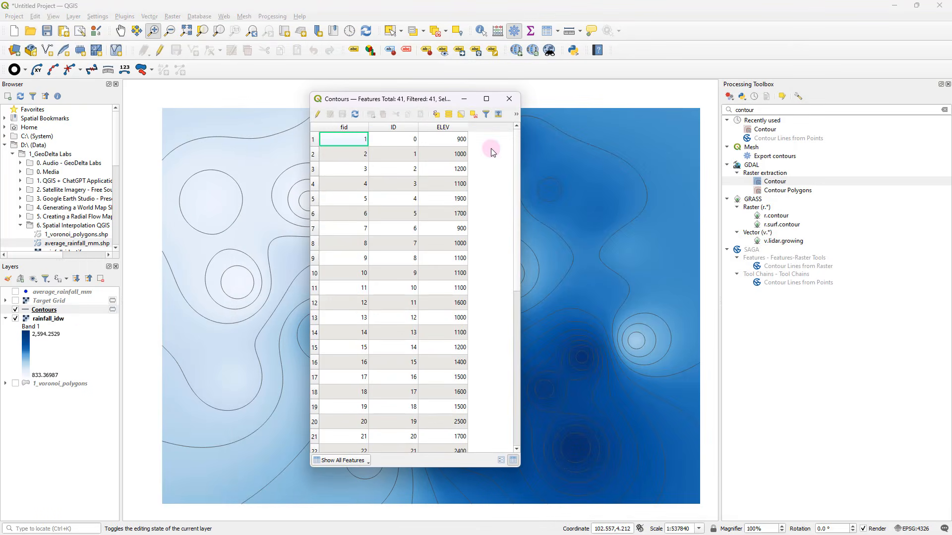
{"action": "scroll", "coordinate": [430, 281], "scroll_direction": "down", "scroll_amount": 7}
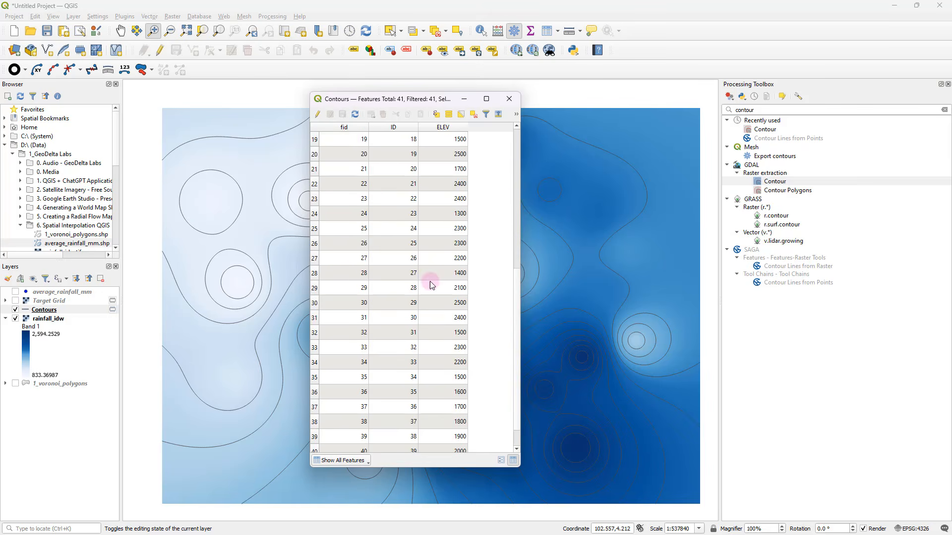
{"action": "scroll", "coordinate": [453, 307], "scroll_direction": "up", "scroll_amount": 7}
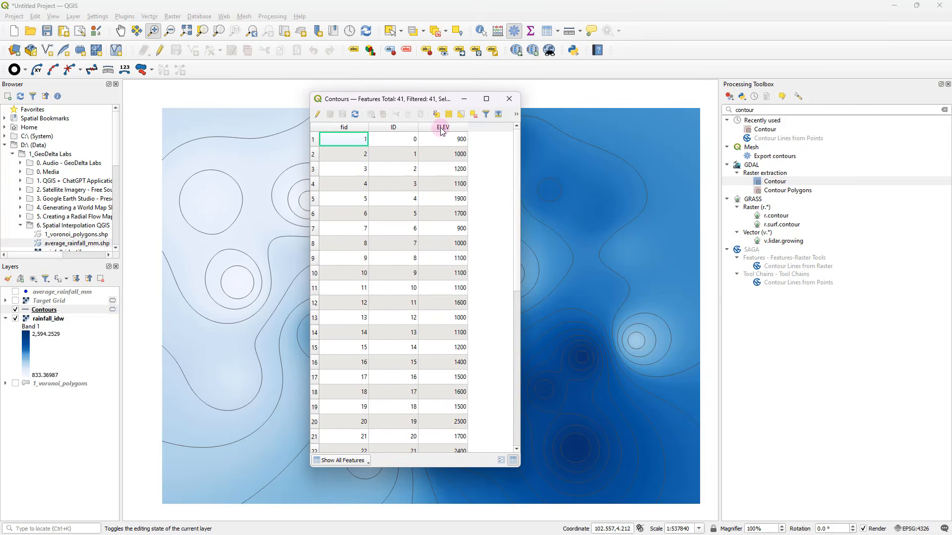
{"action": "scroll", "coordinate": [437, 232], "scroll_direction": "down", "scroll_amount": 7}
{"action": "left_click", "coordinate": [506, 100]}
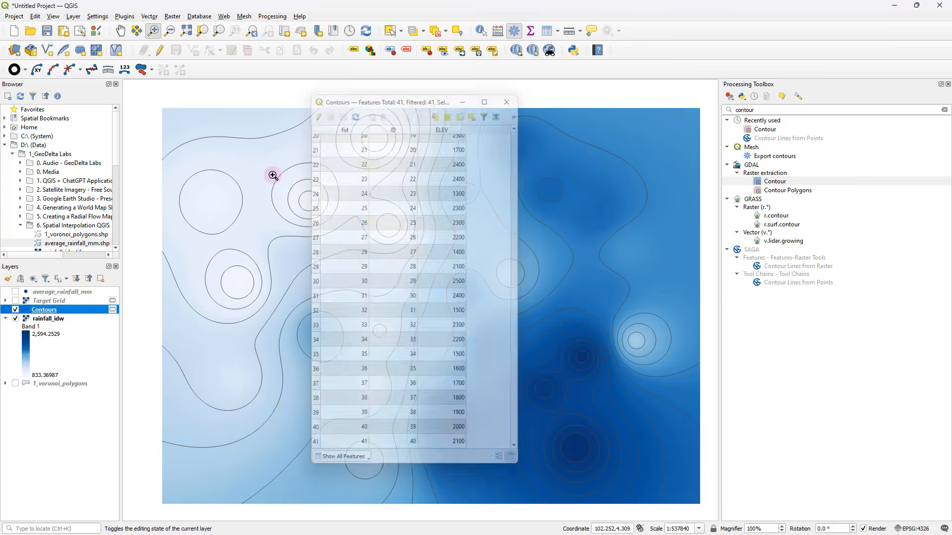
Turn on Single Labels for the Contours layer using the ELEV field as the label value
{"action": "right_click", "coordinate": [85, 307]}
{"action": "left_click", "coordinate": [112, 303]}
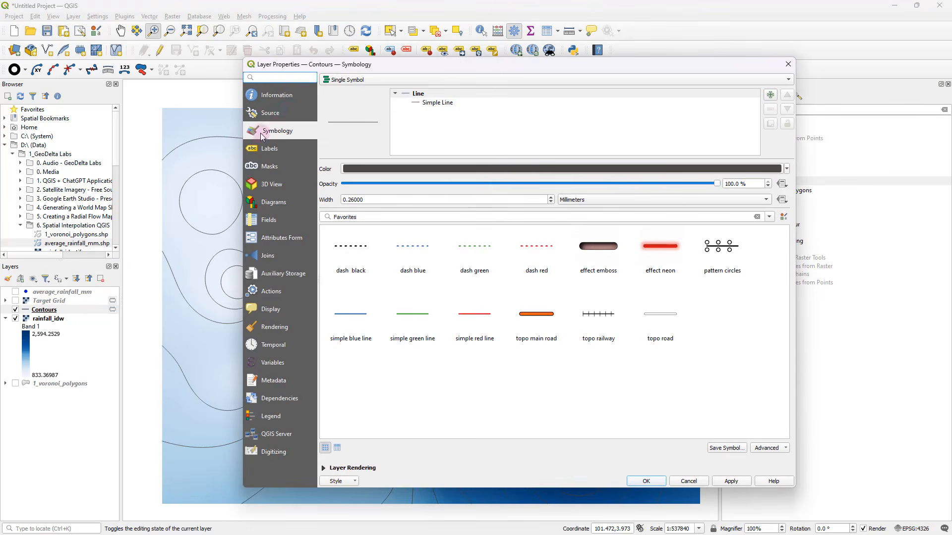
{"action": "left_click", "coordinate": [269, 148]}
{"action": "left_click", "coordinate": [429, 79]}
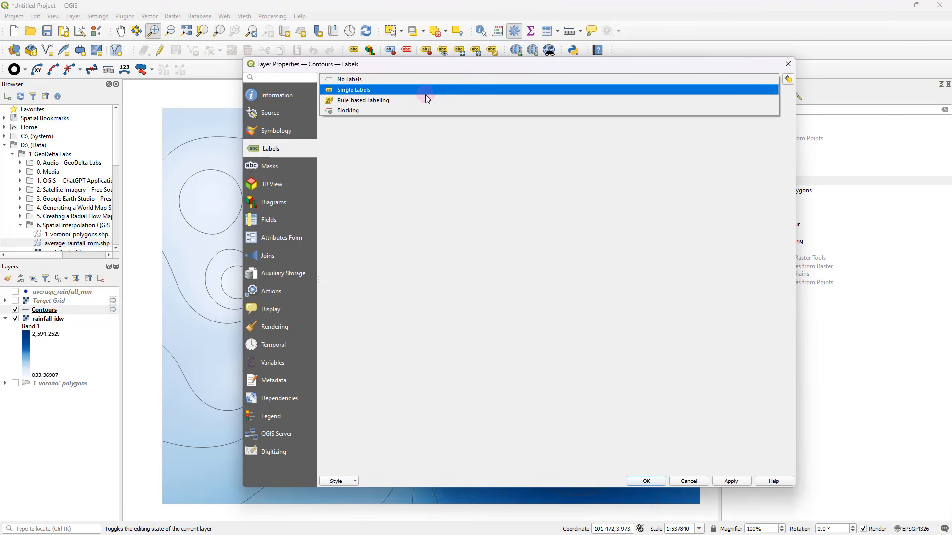
{"action": "left_click", "coordinate": [421, 92]}
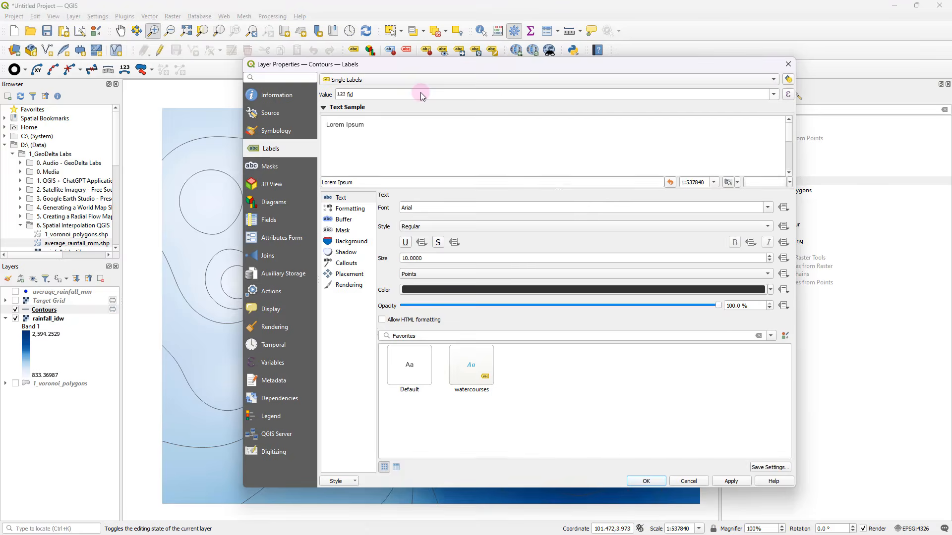
{"action": "left_click", "coordinate": [773, 95]}
{"action": "left_click", "coordinate": [399, 130]}
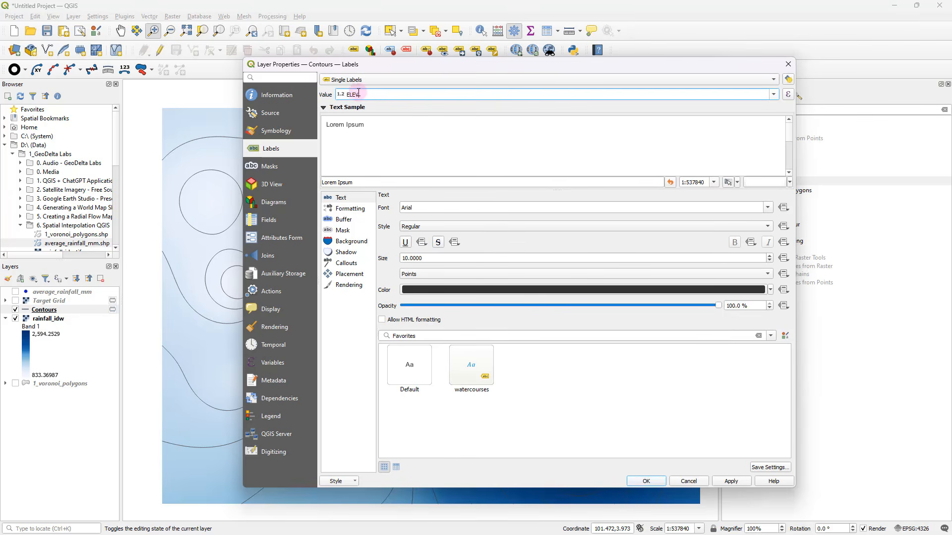
{"action": "double_click", "coordinate": [352, 95]}
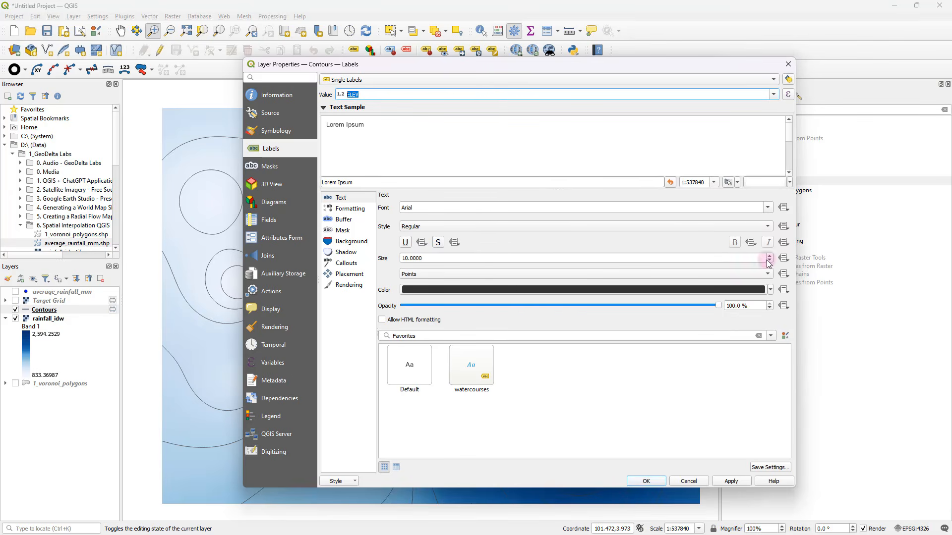
Set the contour label size to 6 points, apply the labelling and close the Processing Toolbox
{"action": "scroll", "coordinate": [772, 259], "scroll_direction": "down", "scroll_amount": 4}
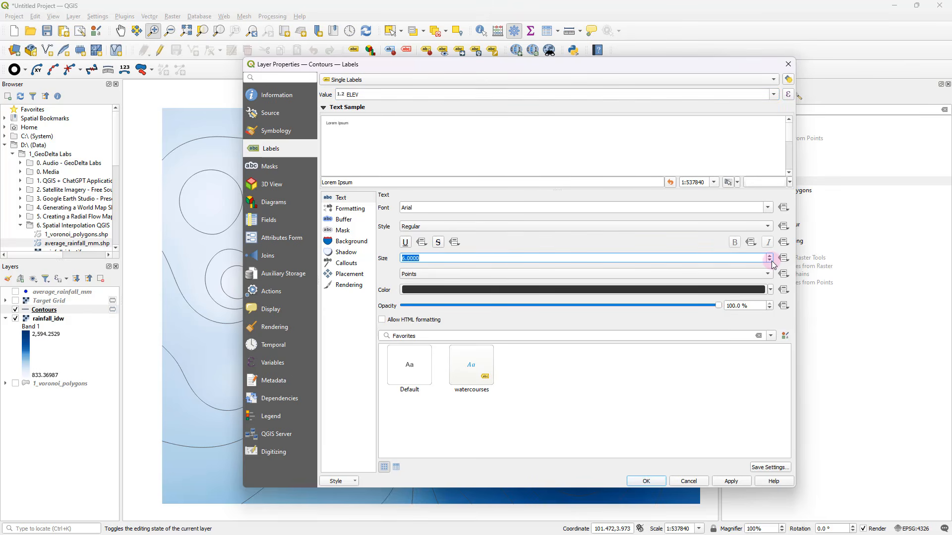
{"action": "left_click", "coordinate": [770, 260]}
{"action": "left_click", "coordinate": [769, 257]}
{"action": "left_click", "coordinate": [733, 481]}
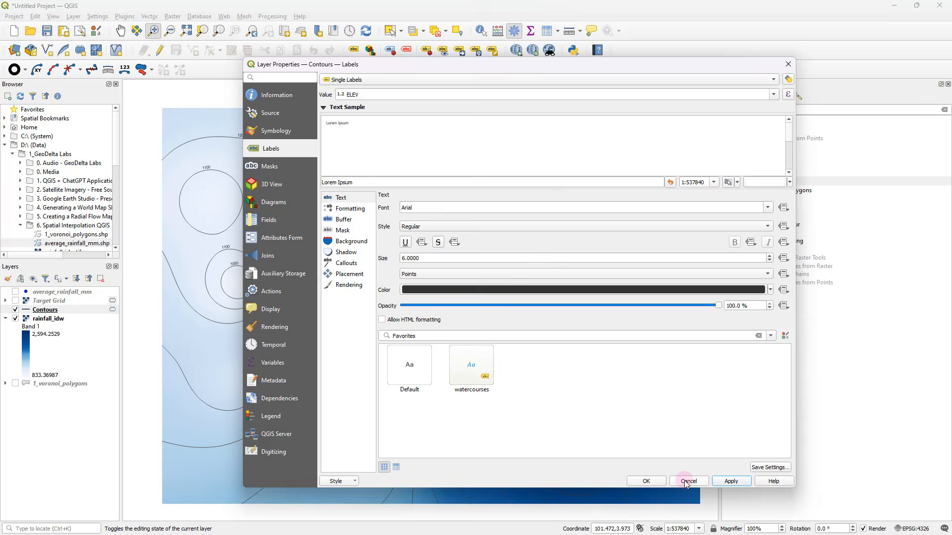
{"action": "left_click", "coordinate": [646, 478]}
{"action": "key", "text": "ctrl+alt+t"}
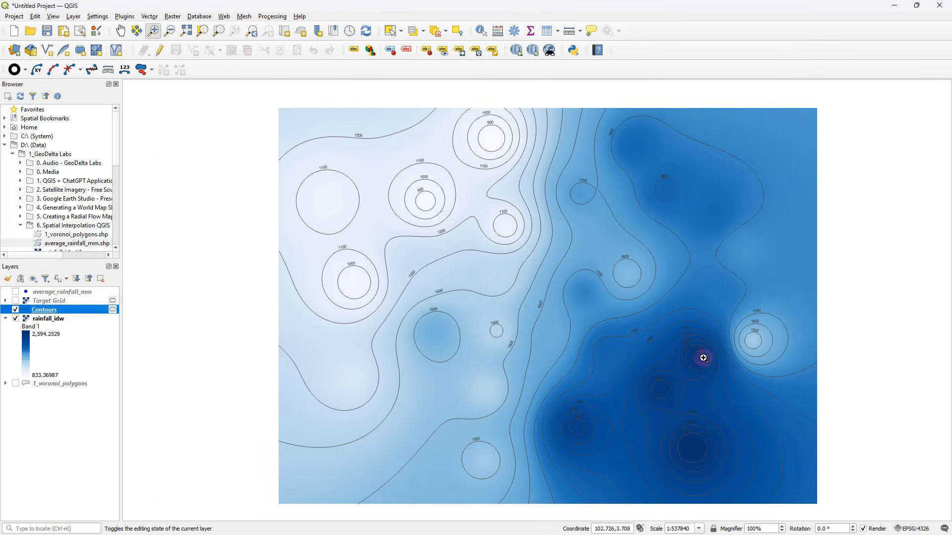
Show the average_rainfall_mm and 1_voronoi_polygons layers and hide rainfall_idw beneath the contours
{"action": "left_click_drag", "start_coordinate": [703, 358], "coordinate": [669, 353]}
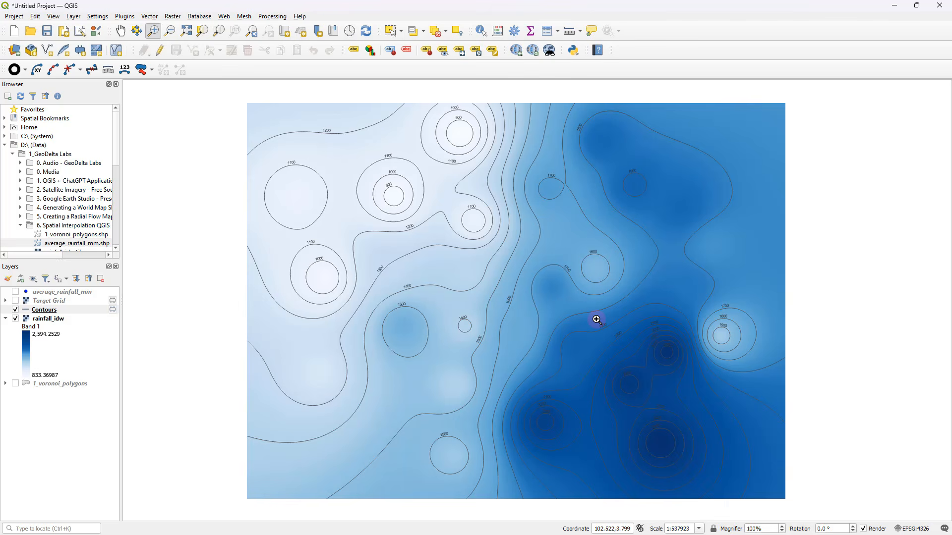
{"action": "left_click", "coordinate": [15, 291]}
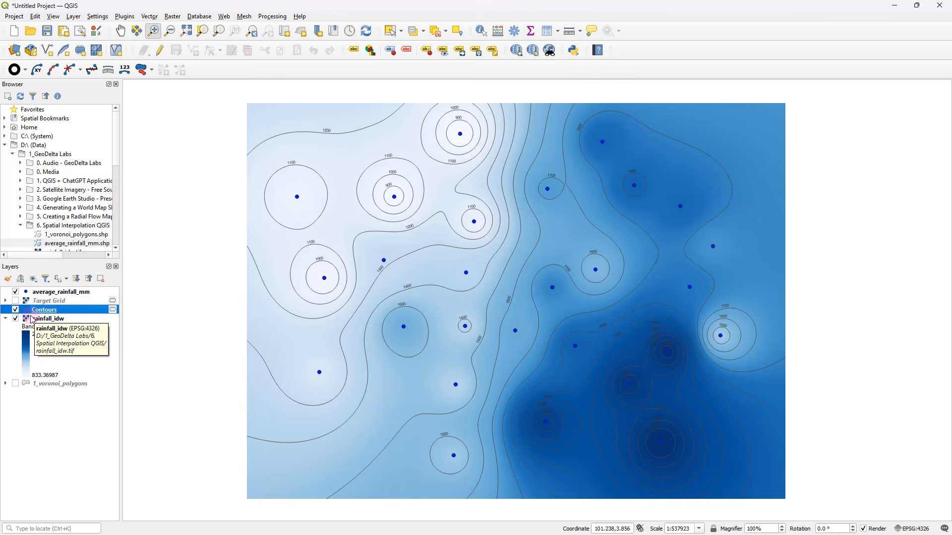
{"action": "left_click", "coordinate": [16, 319]}
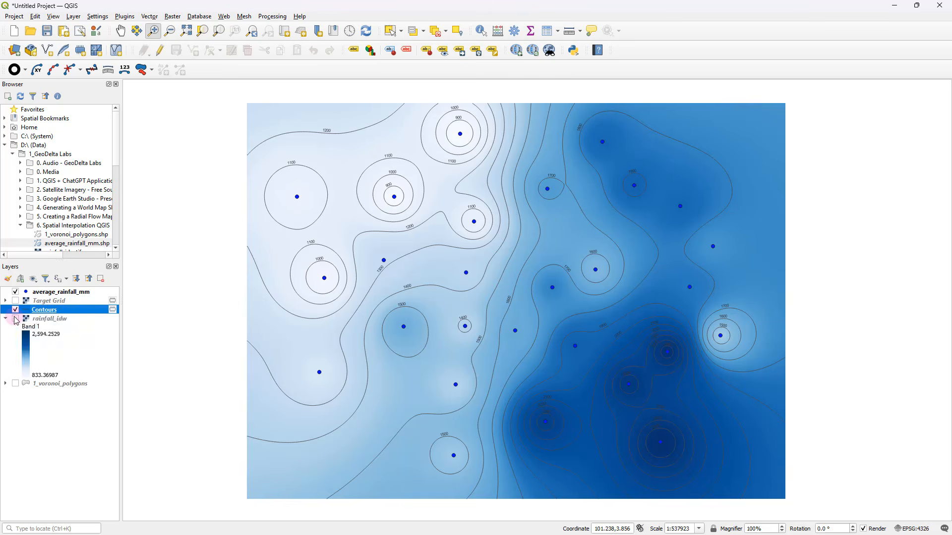
{"action": "left_click", "coordinate": [15, 384]}
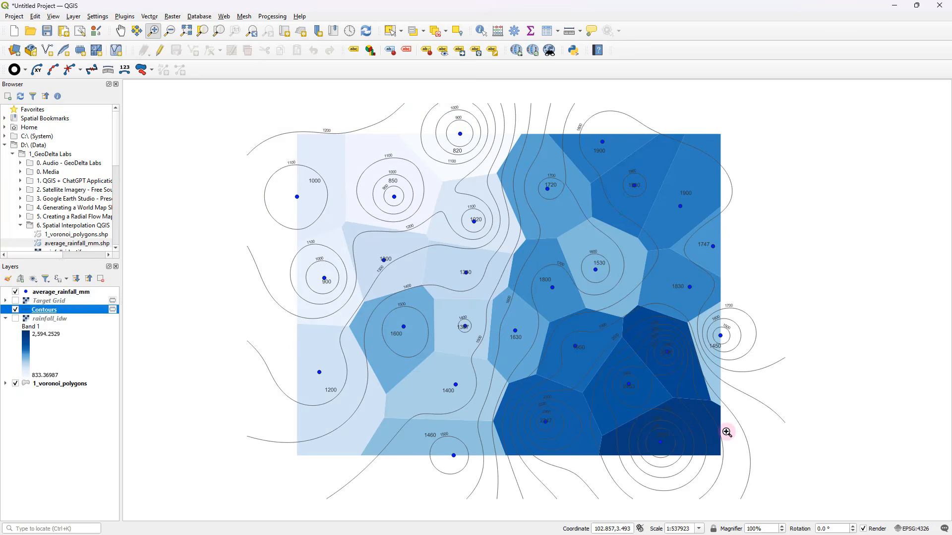